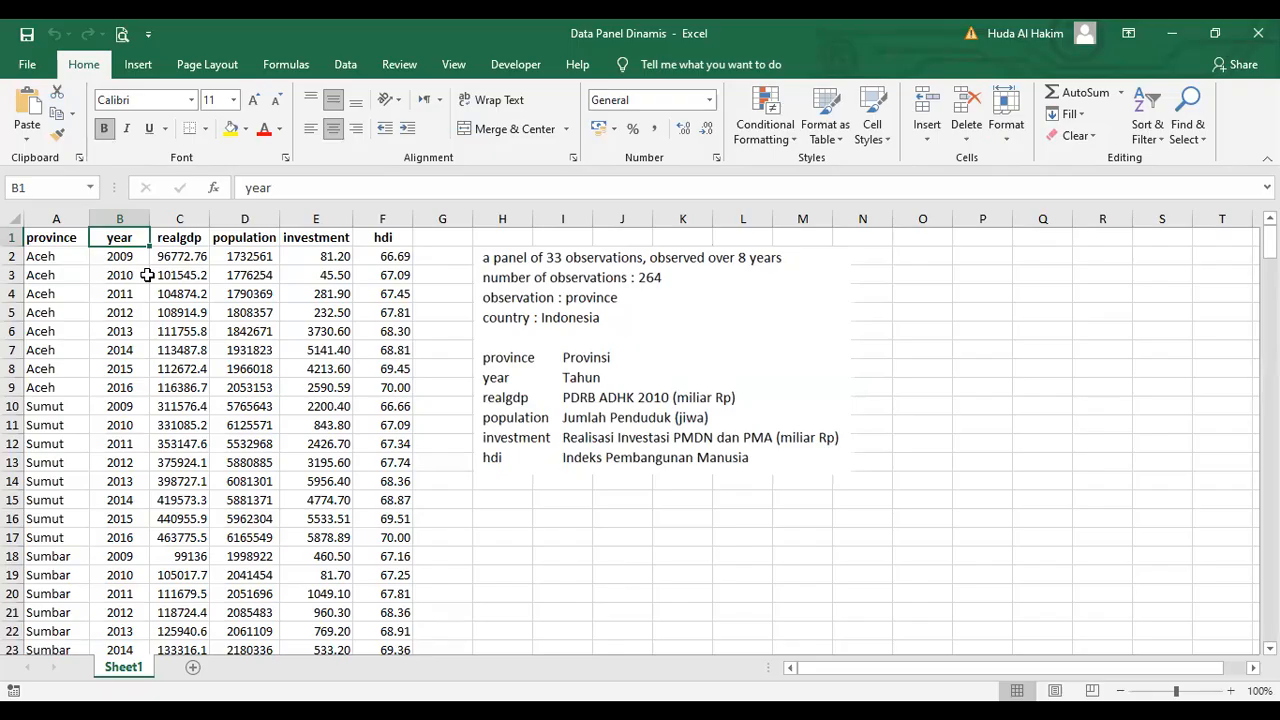
Copy the entire panel data table, from the province header in A1 through the last hdi value
left_click(196, 243)
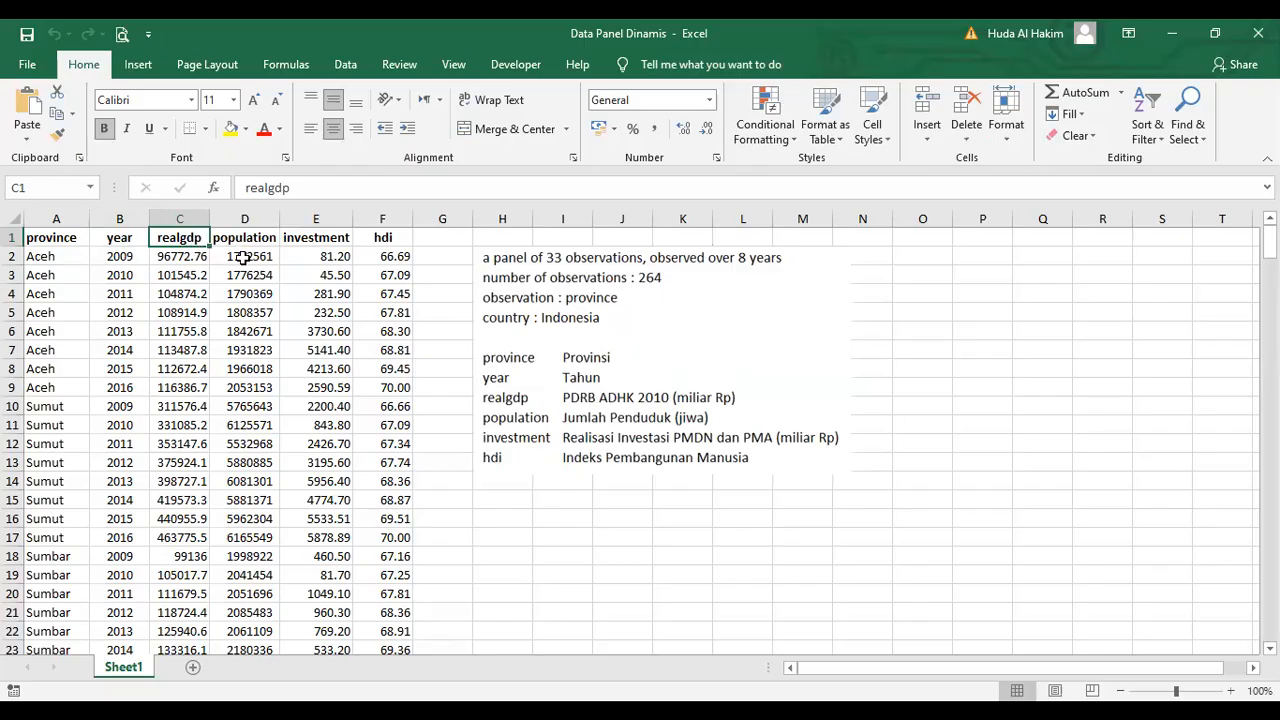
left_click(74, 241)
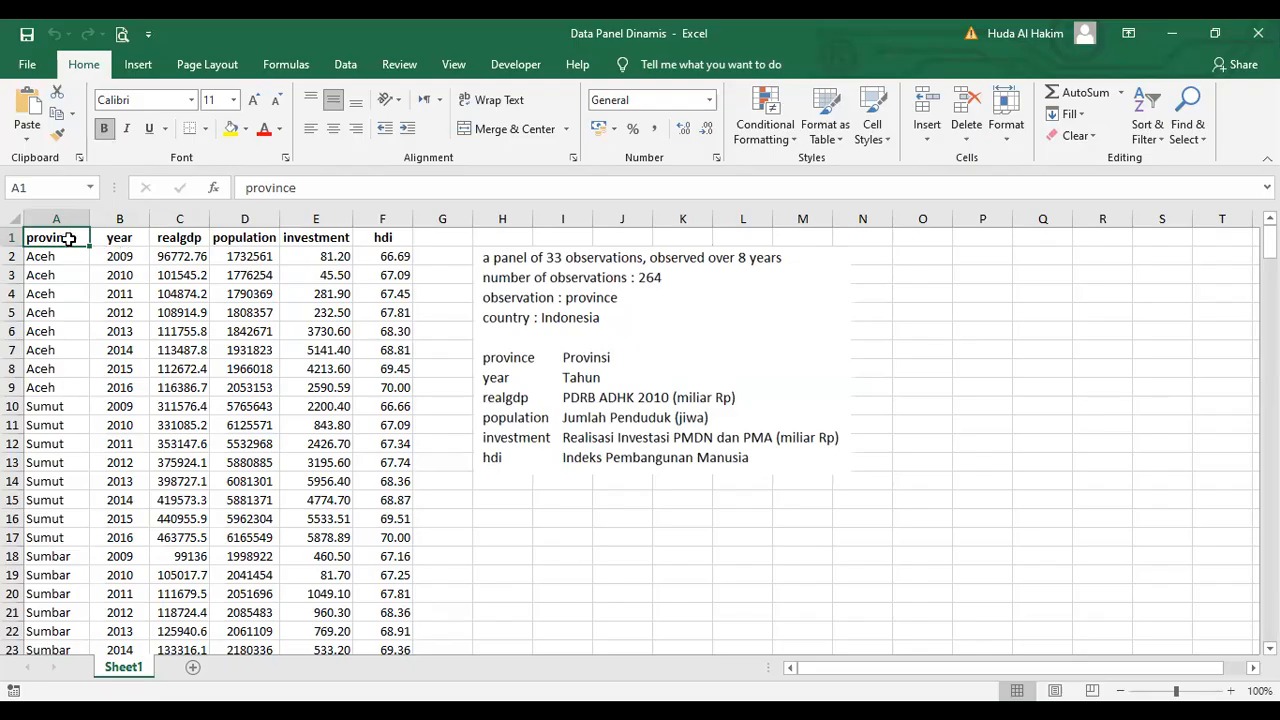
left_click_drag(69, 239, 82, 310)
left_click(118, 235)
left_click(59, 240)
key("ctrl+shift+Right")
key("ctrl+shift+Down")
key("ctrl+c")
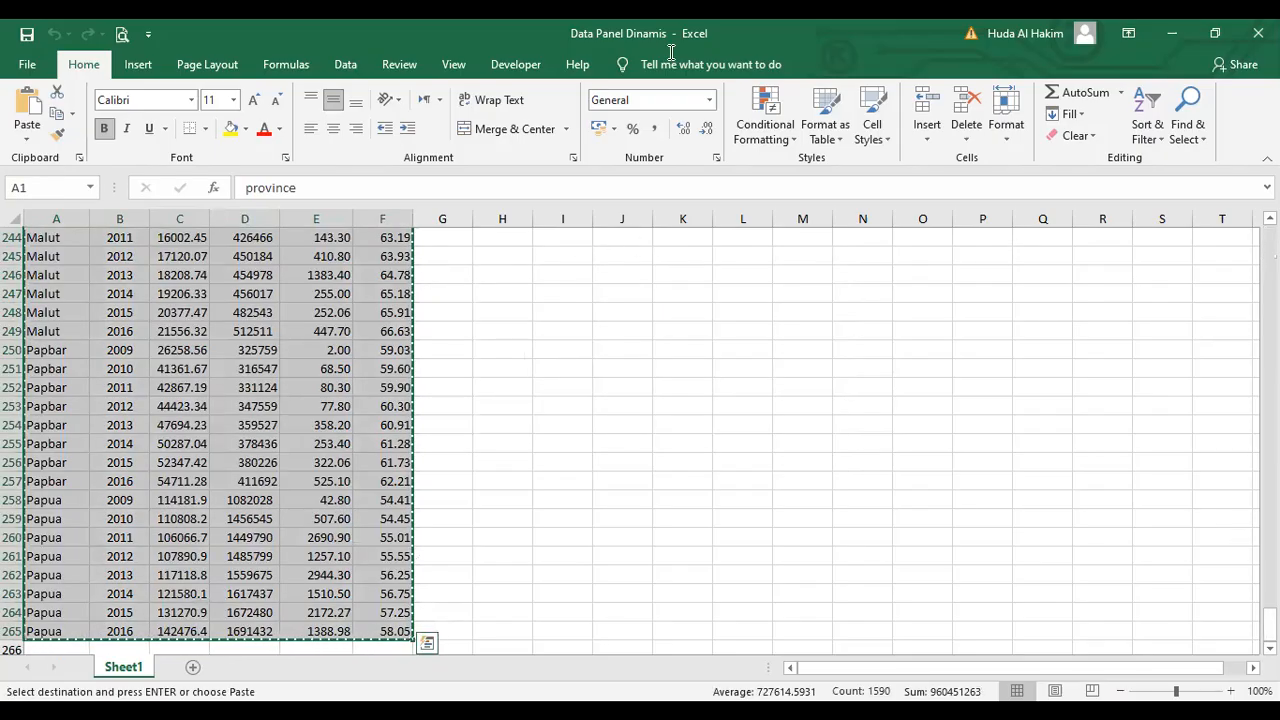
Switch to Stata and paste the copied table into the Data Editor, treating the first row as variable names
key("alt+Tab")
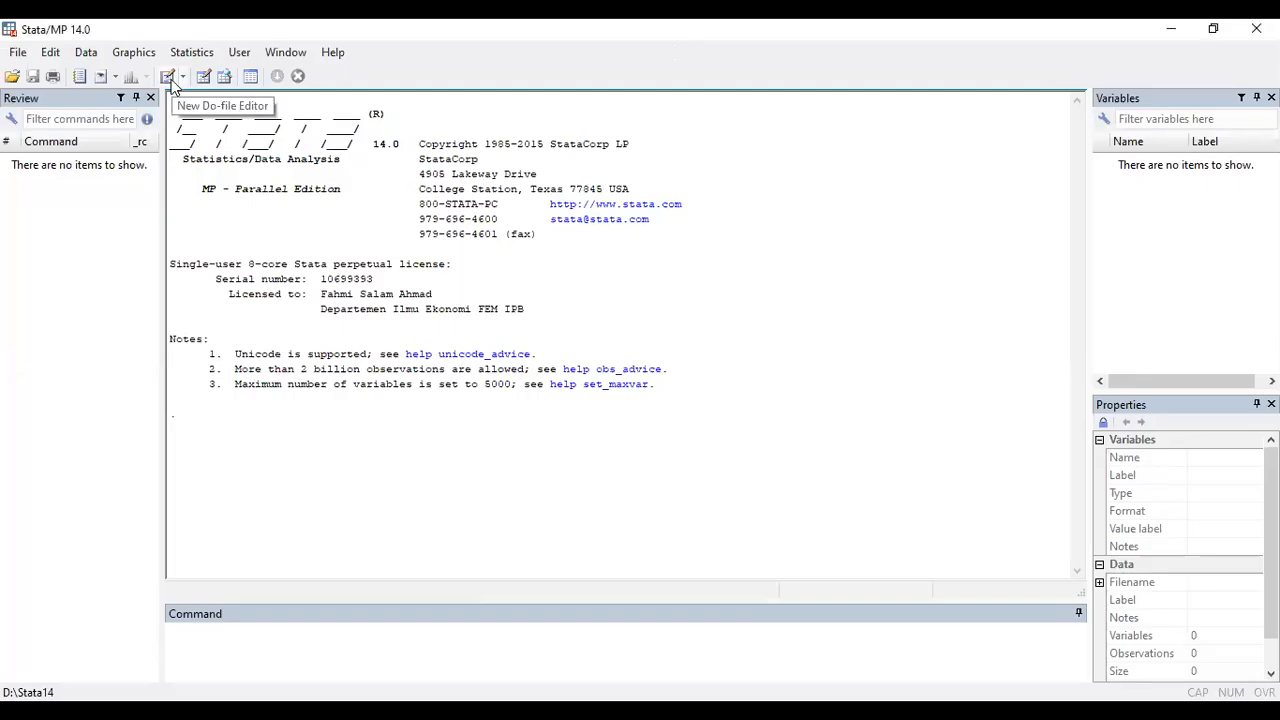
key("ctrl+8")
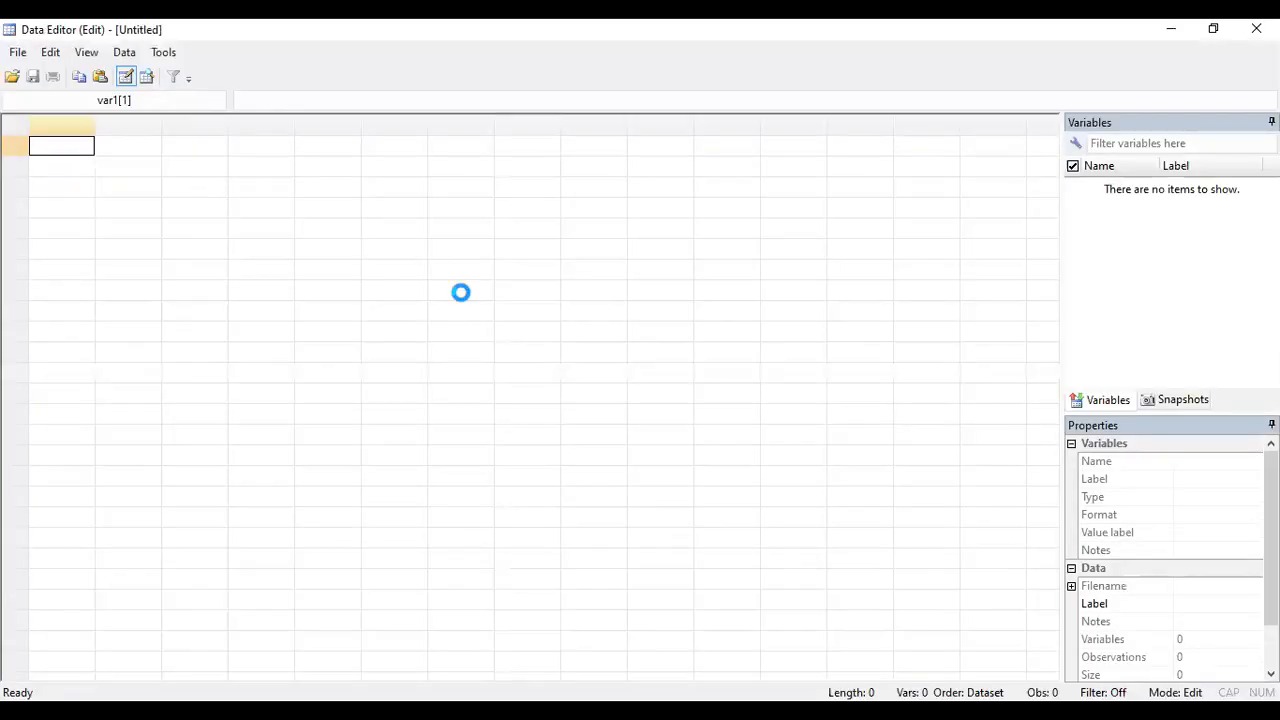
key("ctrl+v")
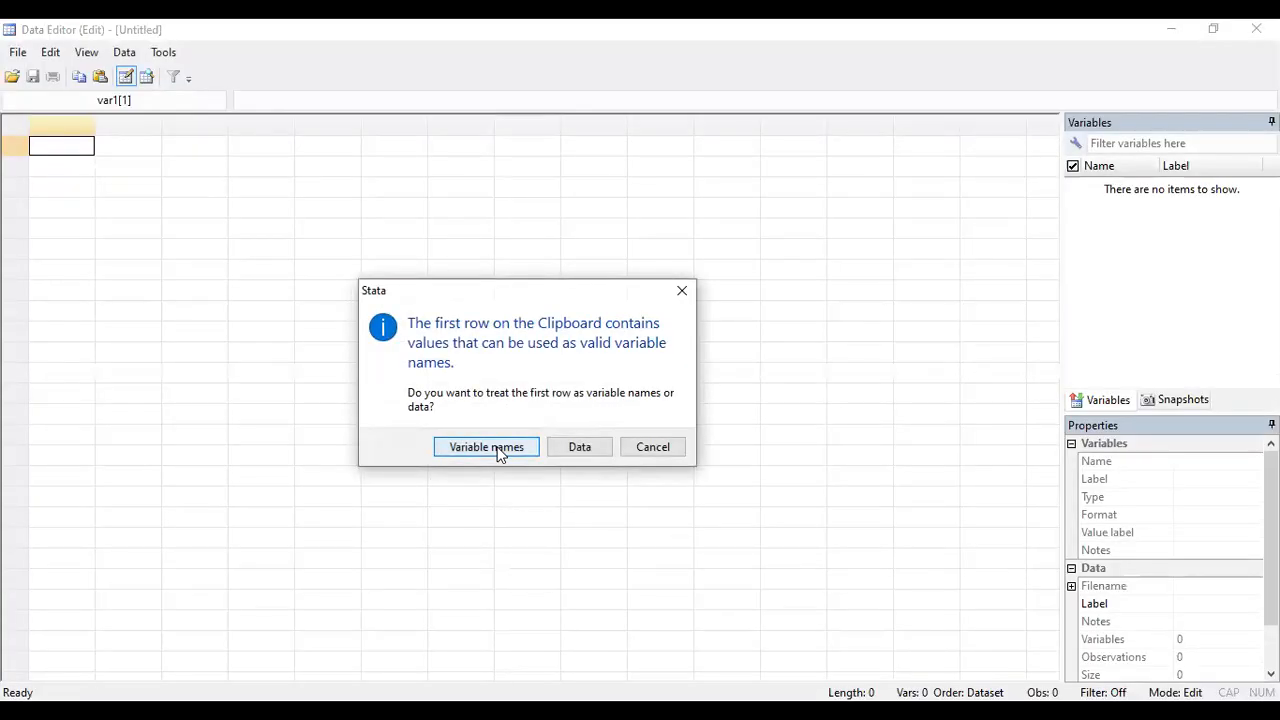
left_click(500, 452)
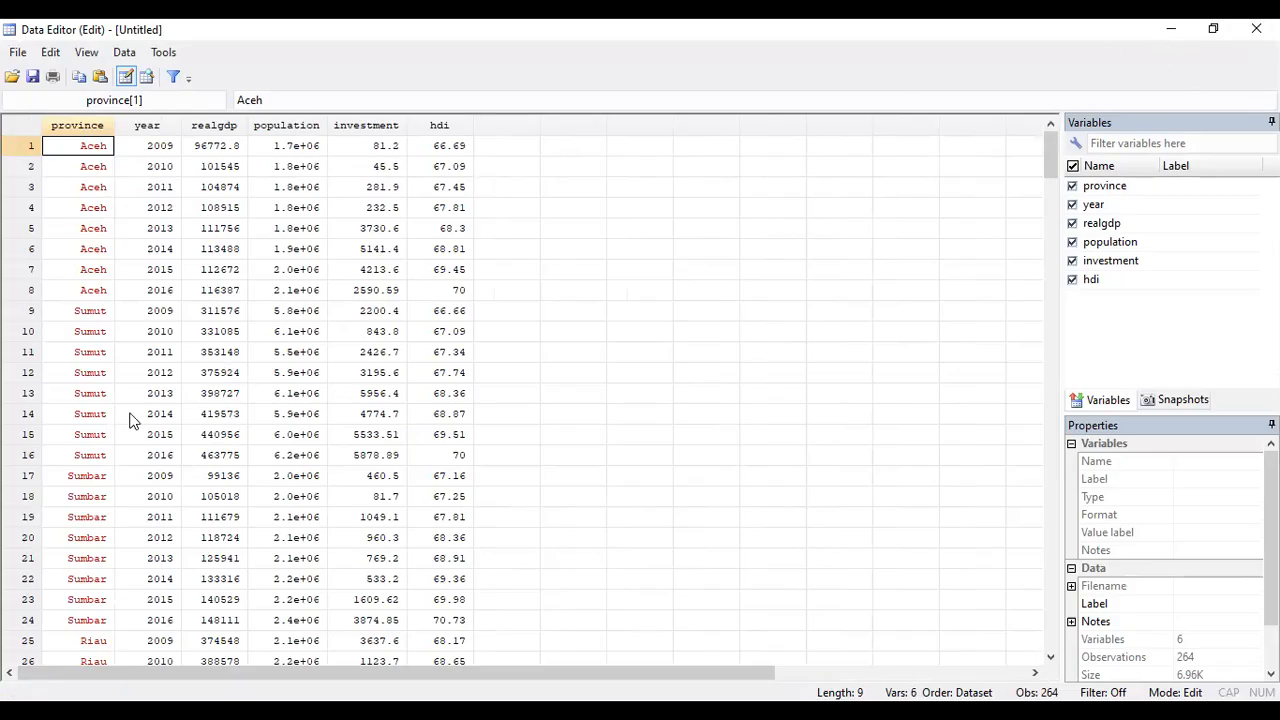
left_click(1170, 38)
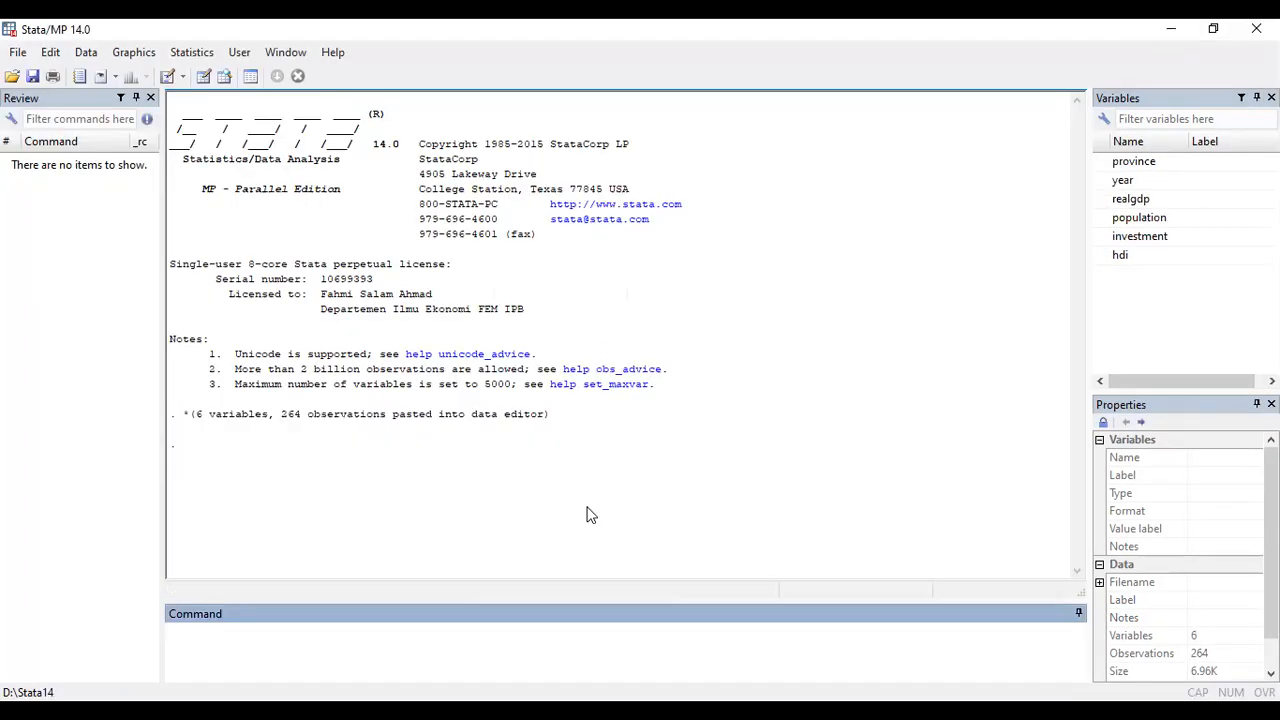
Encode the string variable province into a new variable prov and check its column in the Data Editor
type("encode province")
type(", gen()")
key("Left")
type("prov")
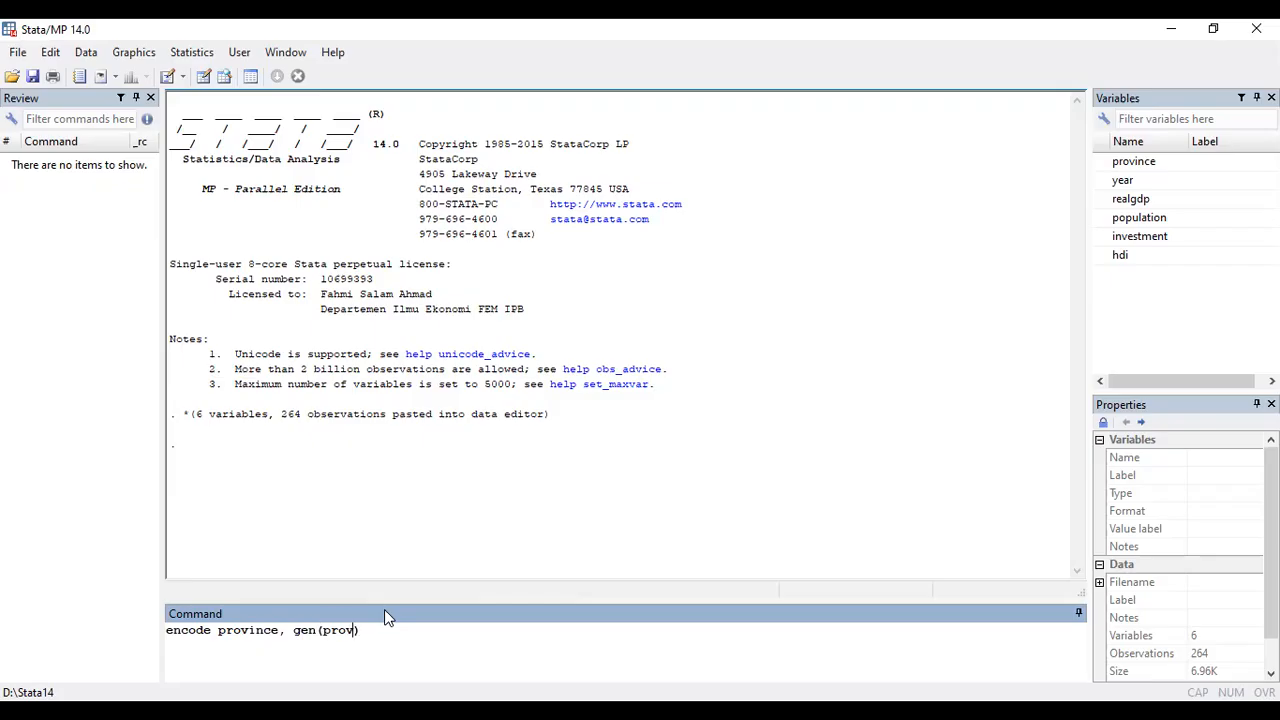
key("Return")
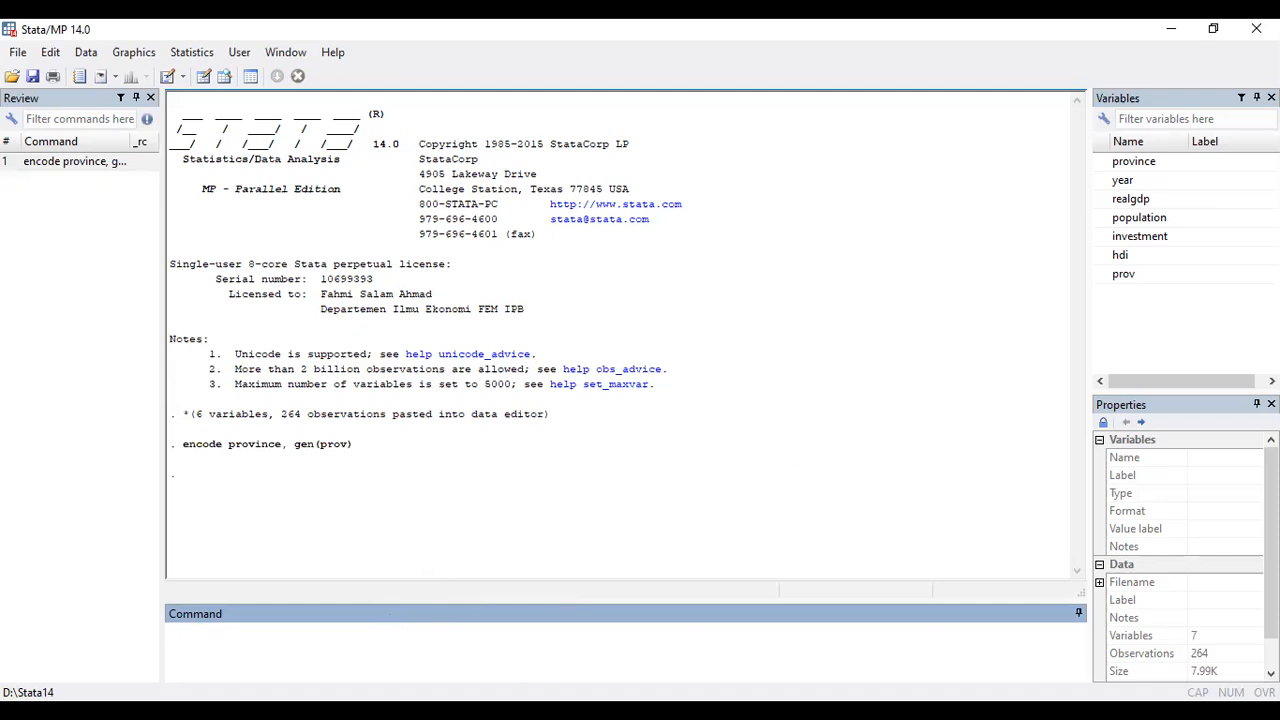
left_click(540, 712)
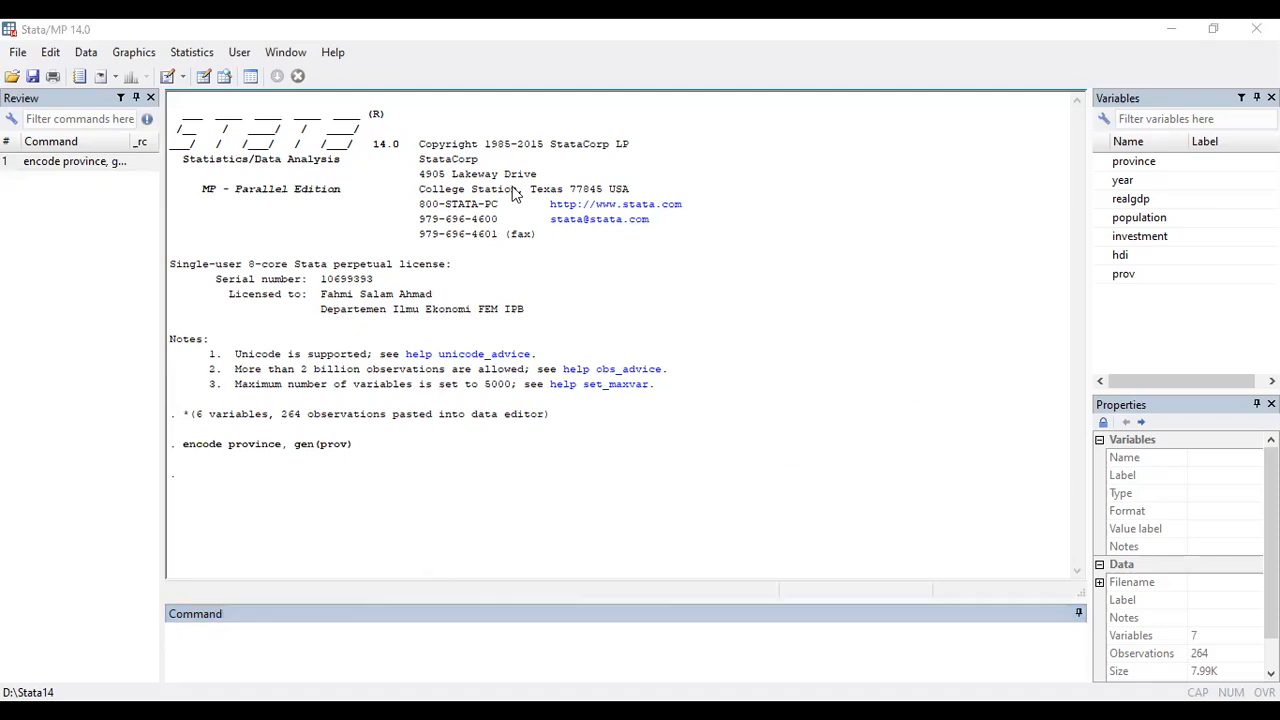
left_click(204, 76)
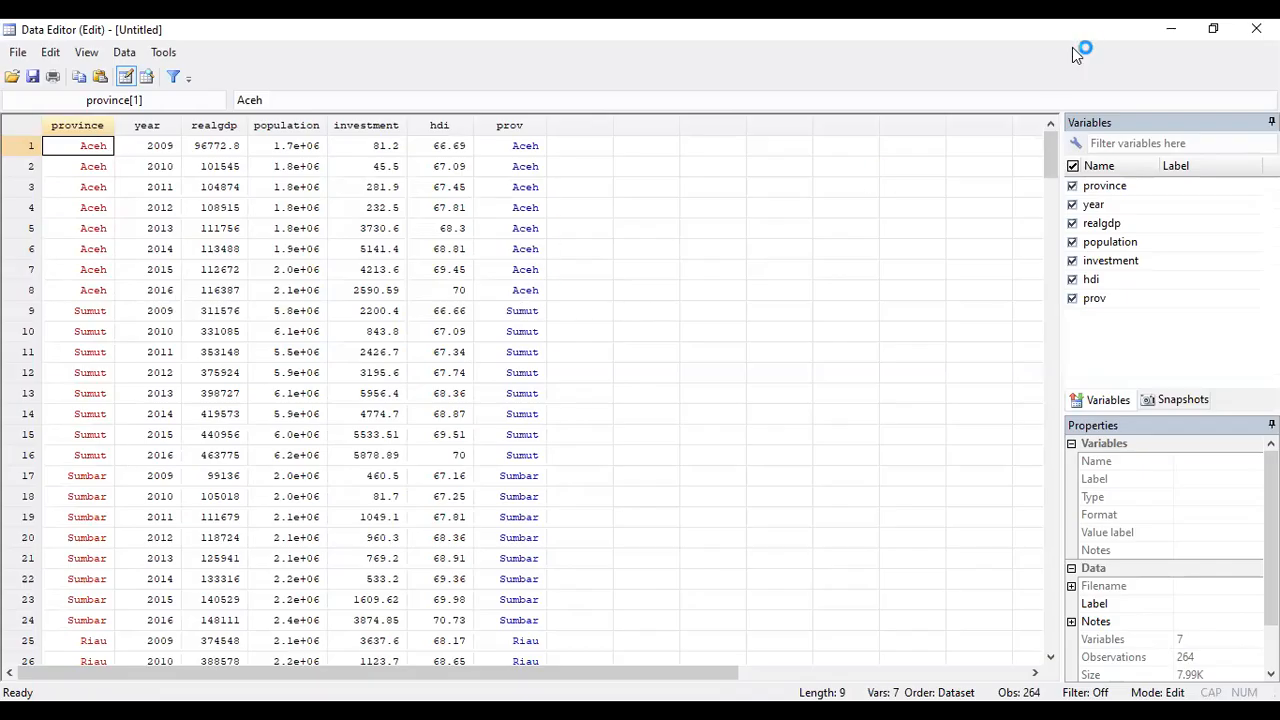
left_click(1181, 36)
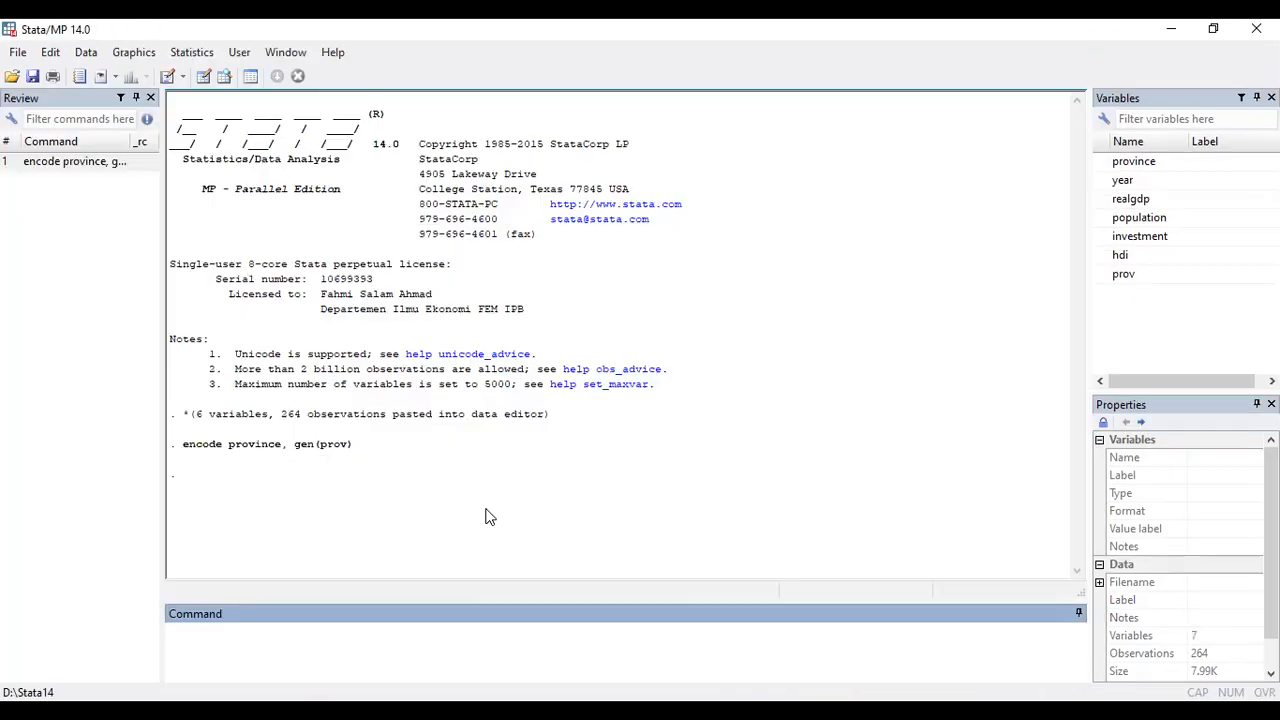
Declare the panel structure with xtset prov year, and generate lrealgdp as log(realgdp)
type("xtset prov year")
key("Return")
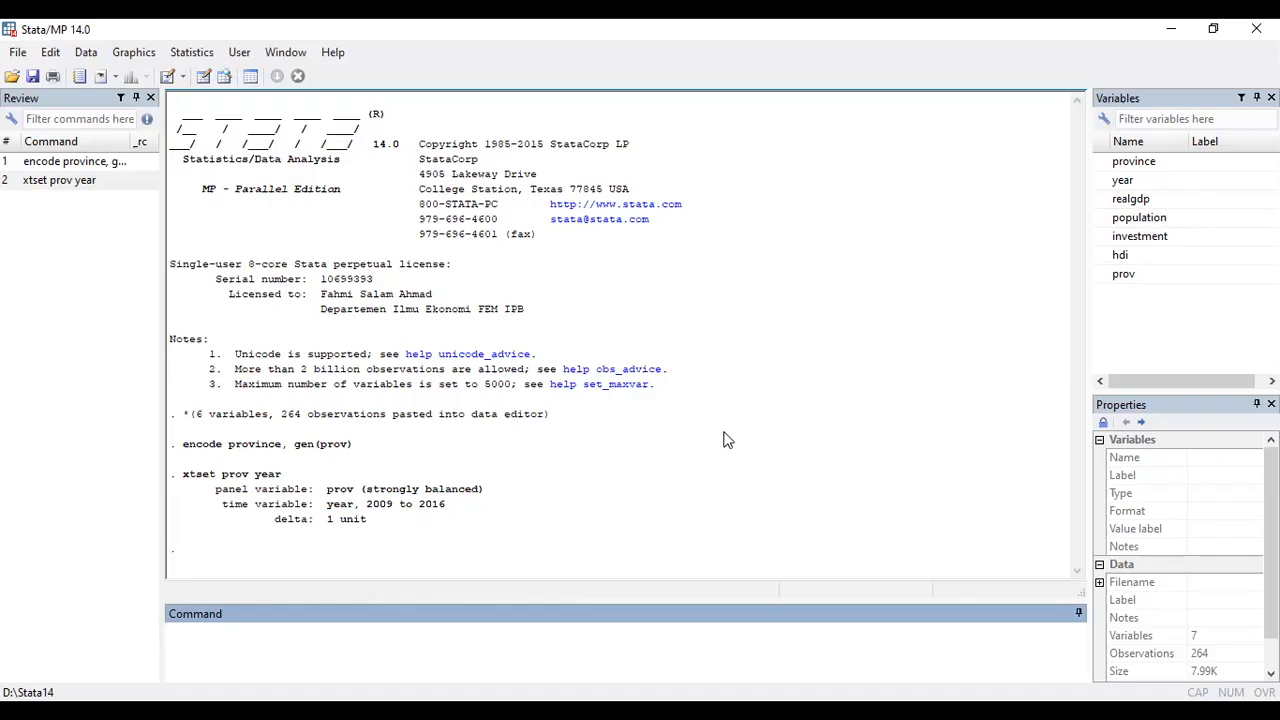
type("gen lrealgdp = log(rea)")
key("Left")
type("realgdp")
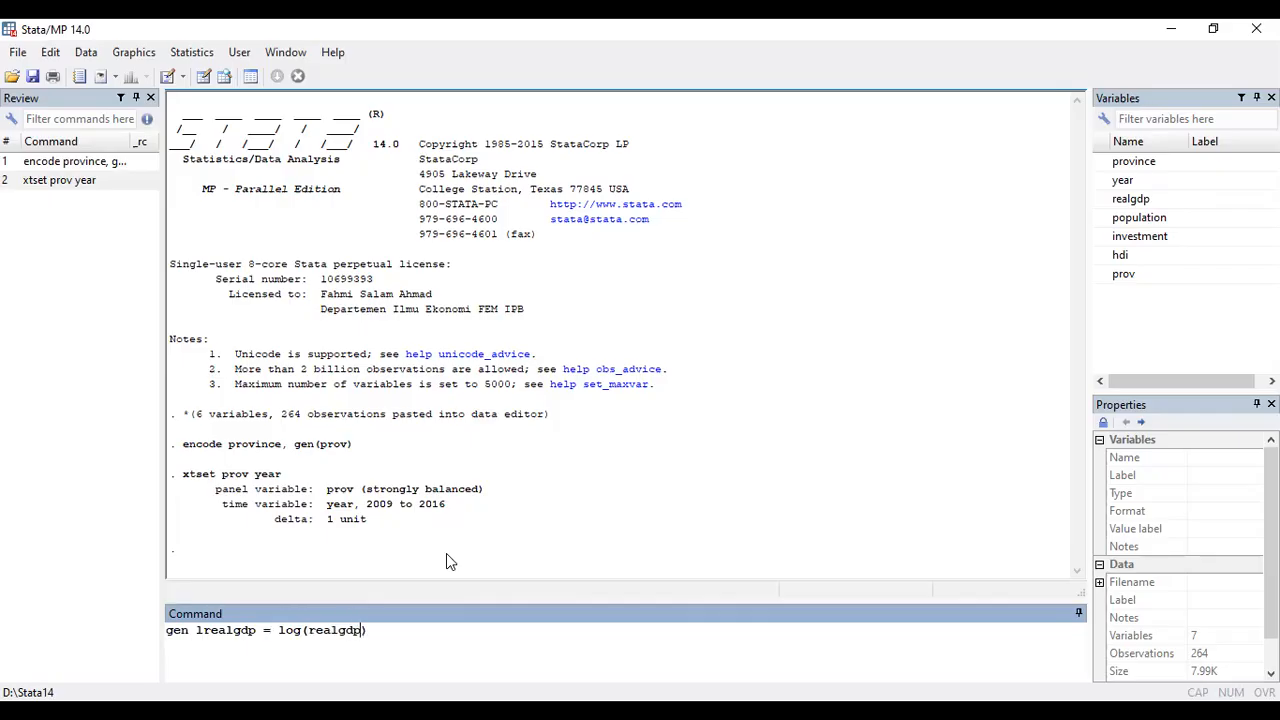
key("Return")
Generate the variable lpopulation as log(population), correcting the missing closing parenthesis in the command
type("gen lpopulation = log(population")
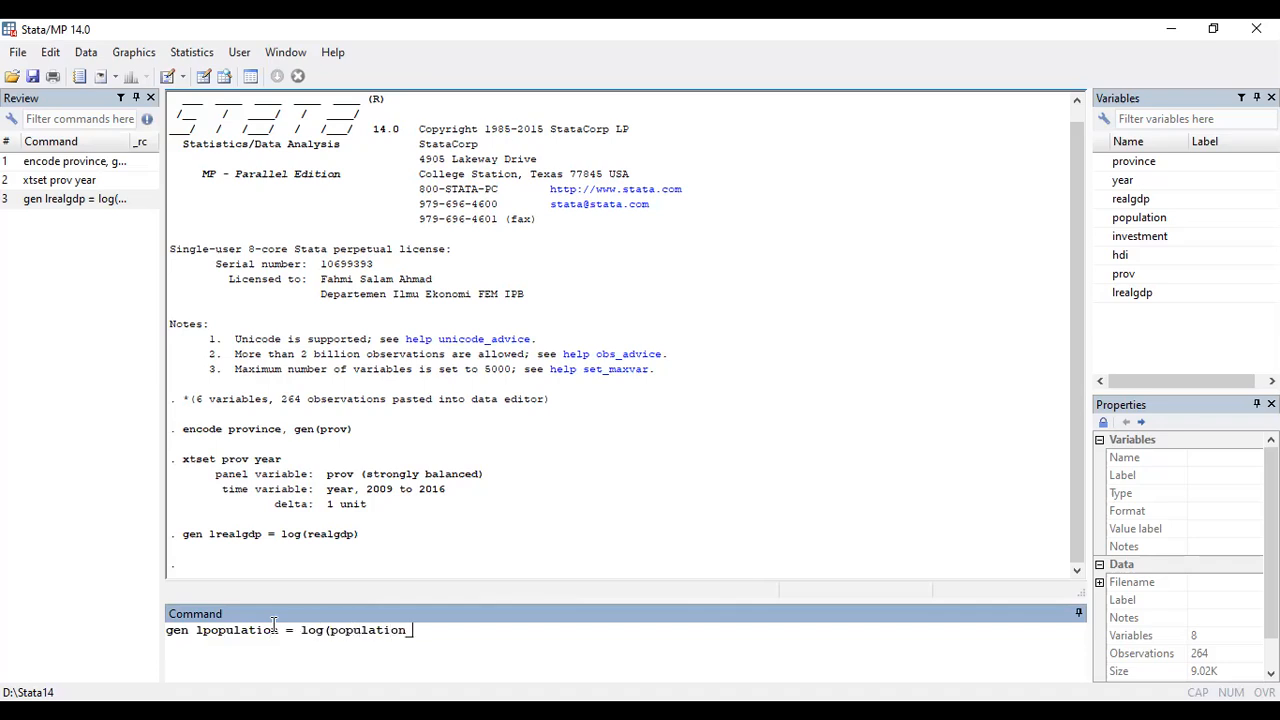
key("Return")
left_click(80, 218)
left_click(449, 619)
key("BackSpace")
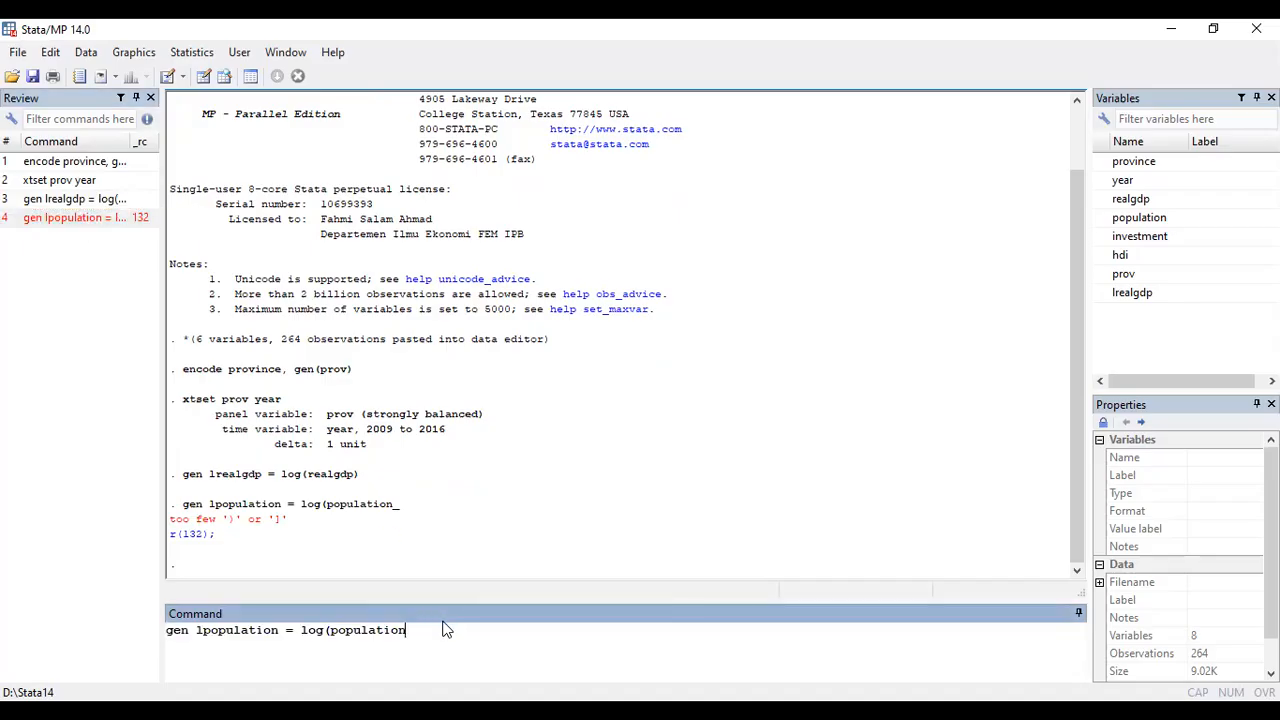
type(")")
key("Return")
Reuse the lpopulation command to generate the variable linvestment as log(investment)
left_click(95, 237)
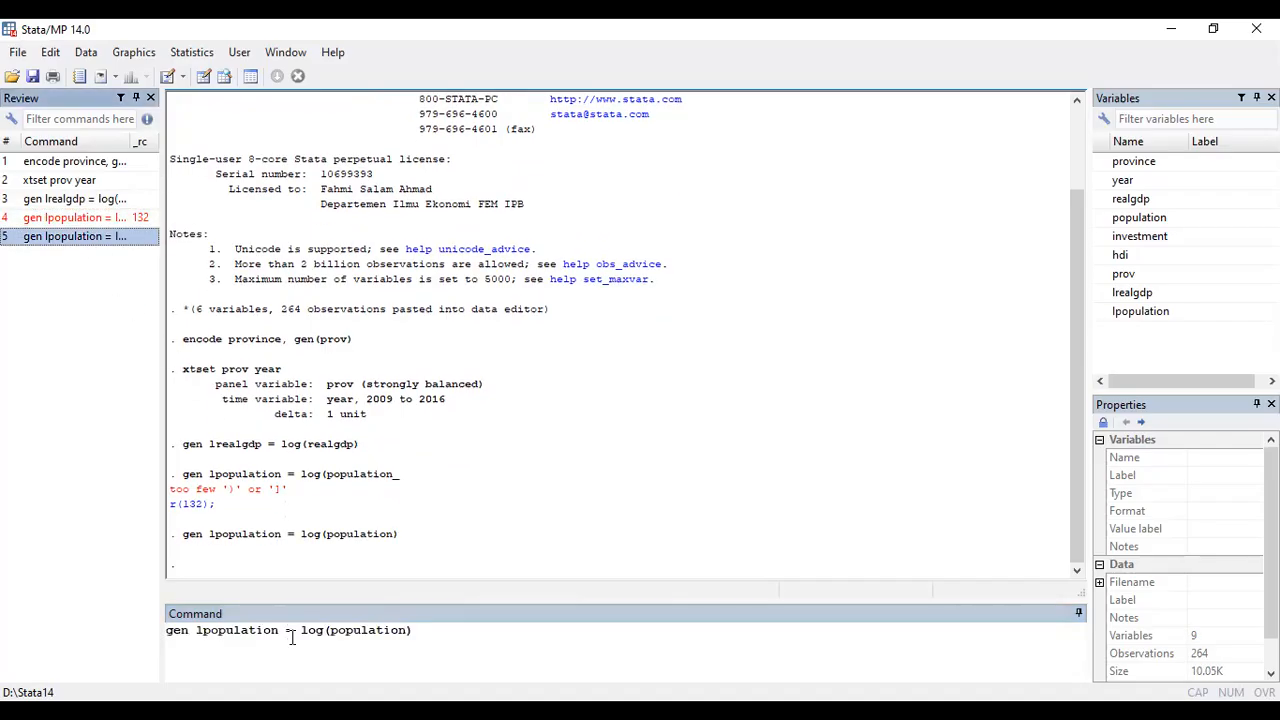
left_click(280, 630)
key("ctrl+shift+Left")
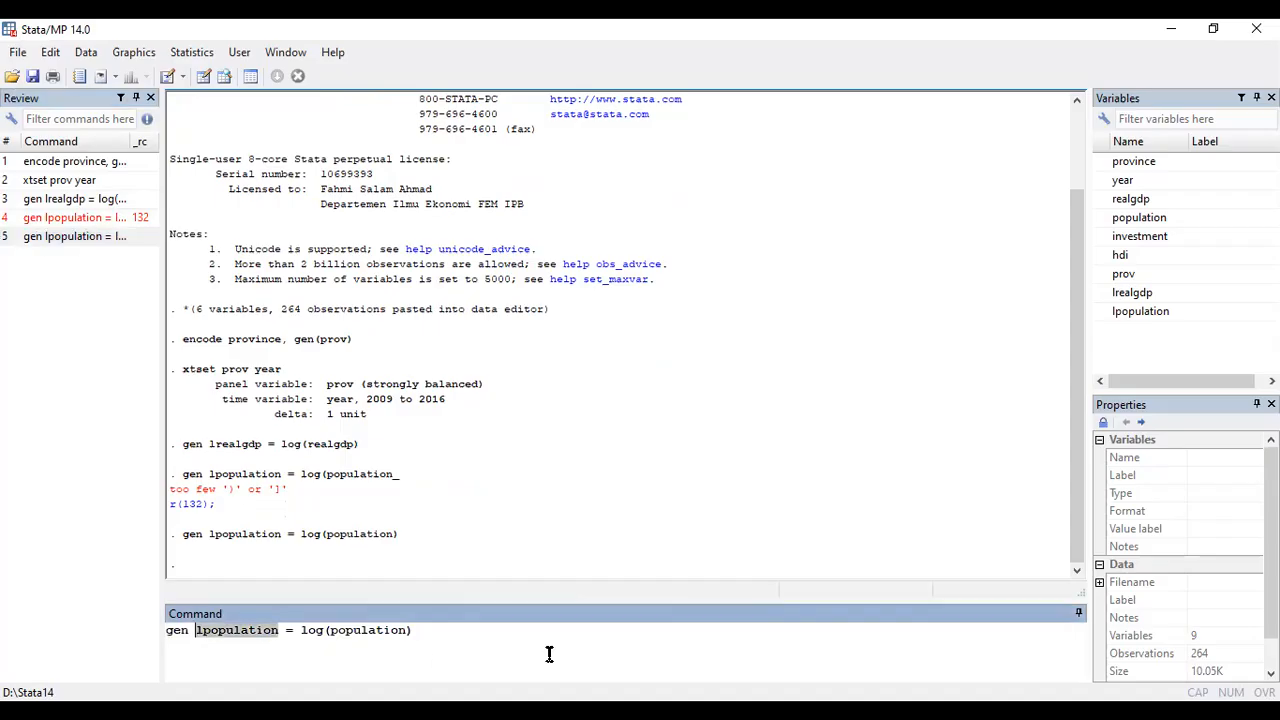
type("linvestment")
key("End")
key("Left")
key("ctrl+shift+Left")
key("BackSpace")
type("investment")
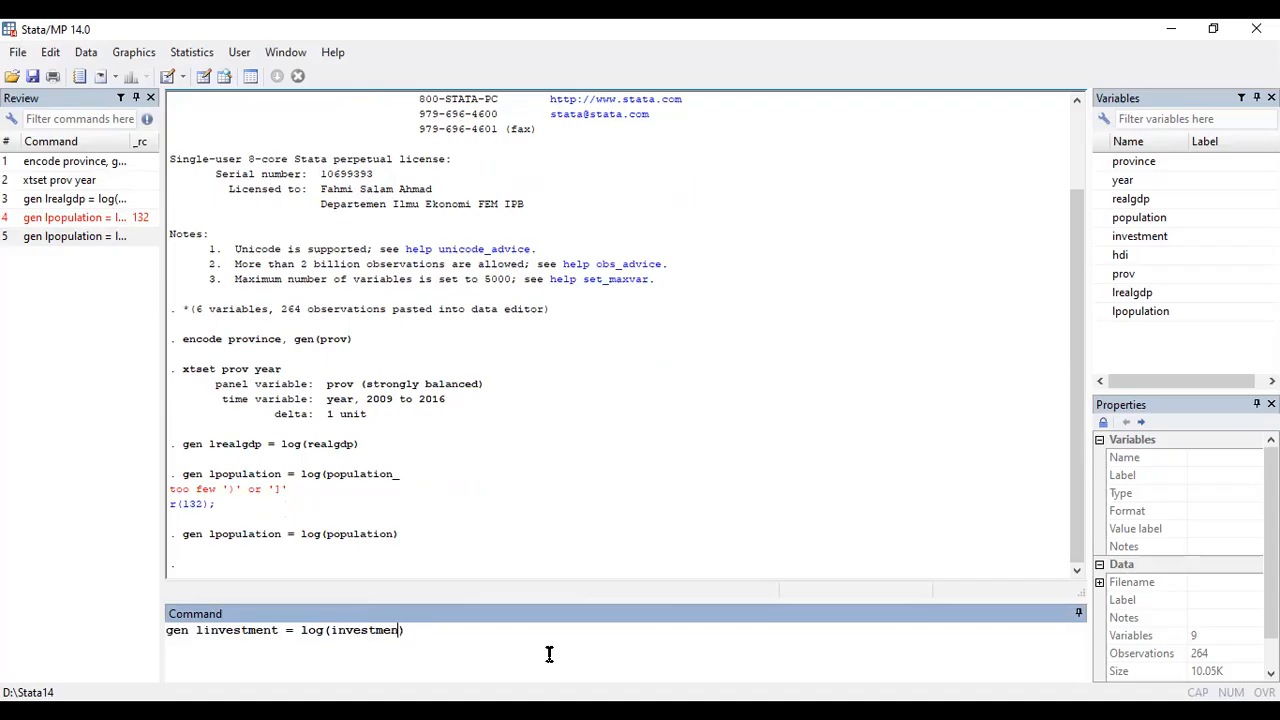
key("Return")
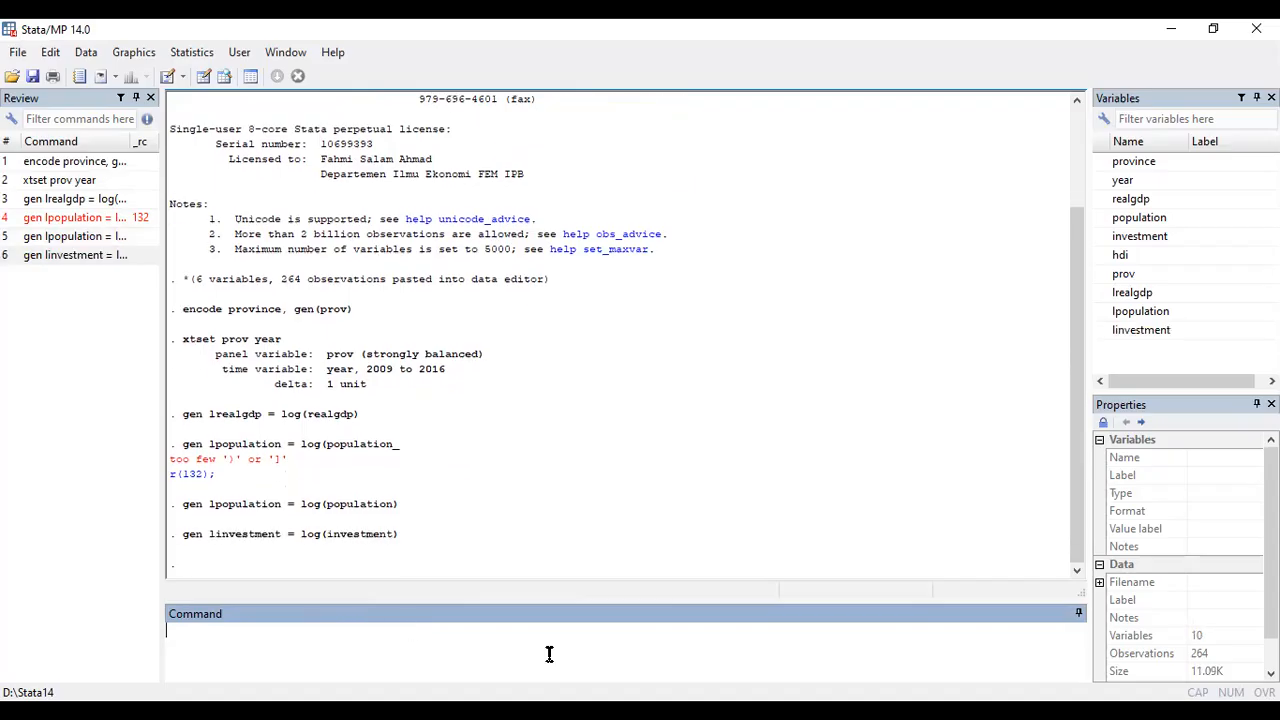
Reuse the linvestment command to generate lhdi as log(hdi), and check the log variables in the Data Editor
left_click(52, 255)
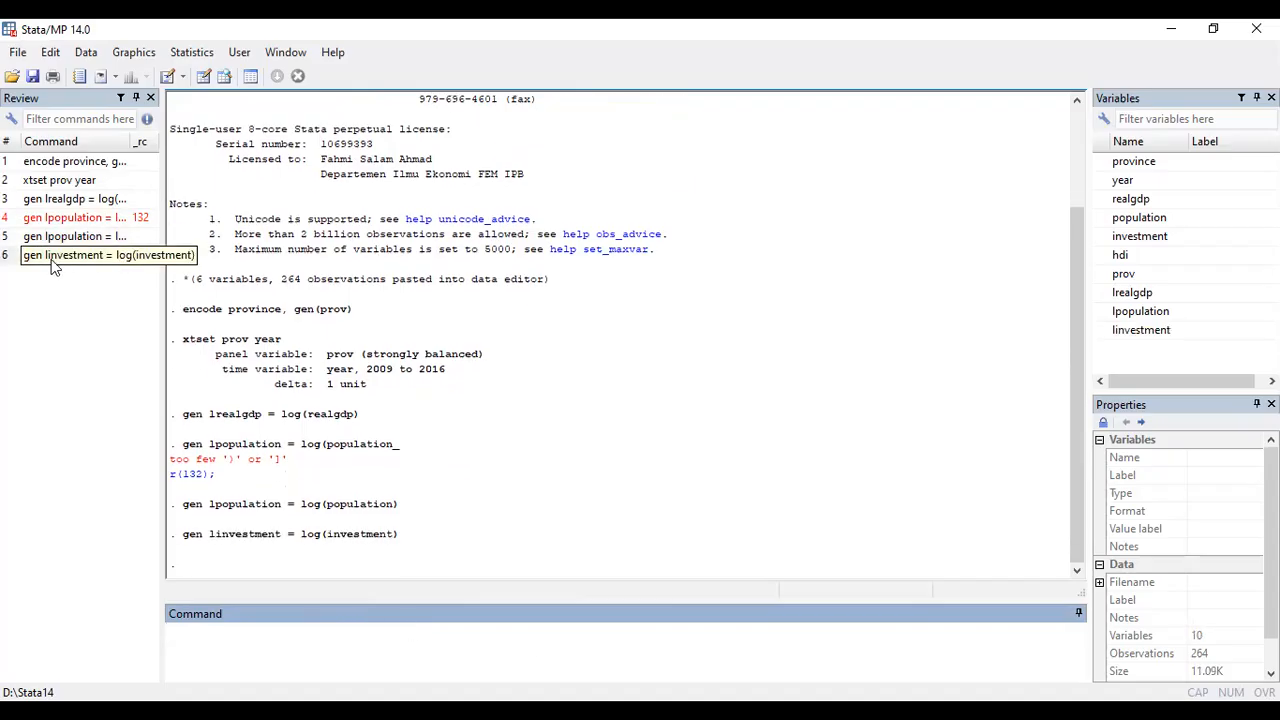
left_click(278, 630)
double_click(272, 630)
type("lhdi")
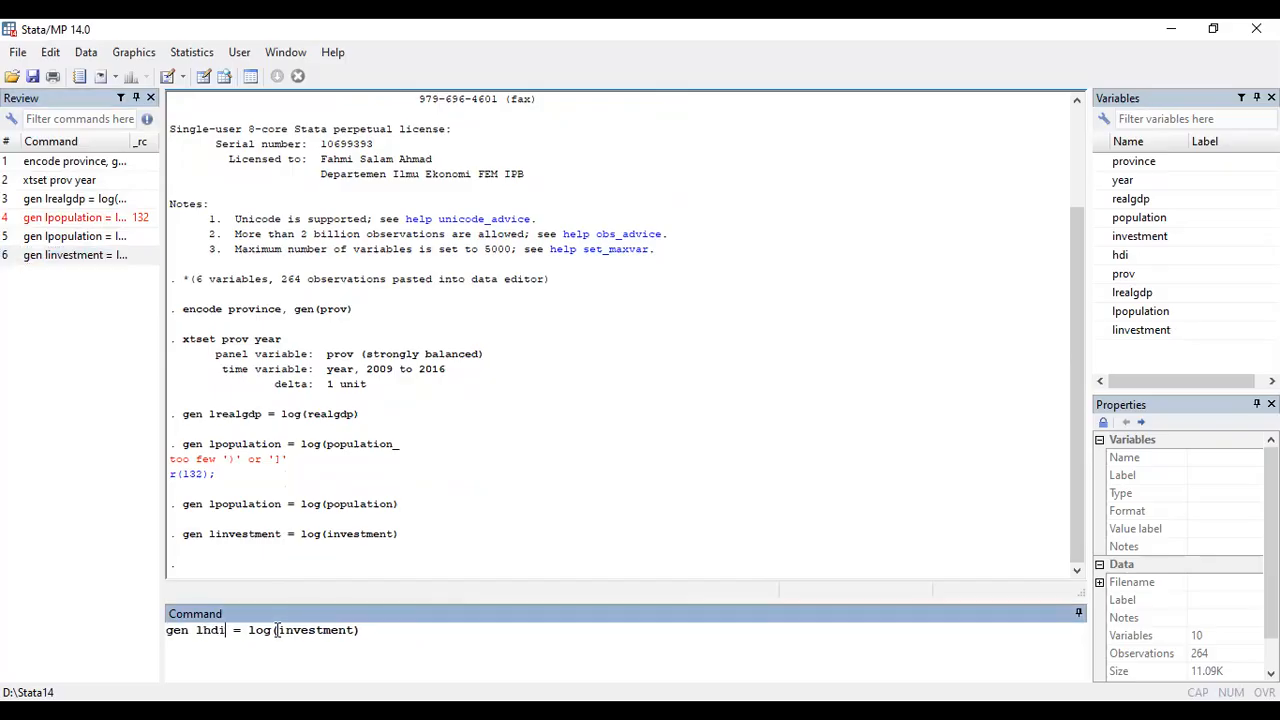
double_click(277, 630)
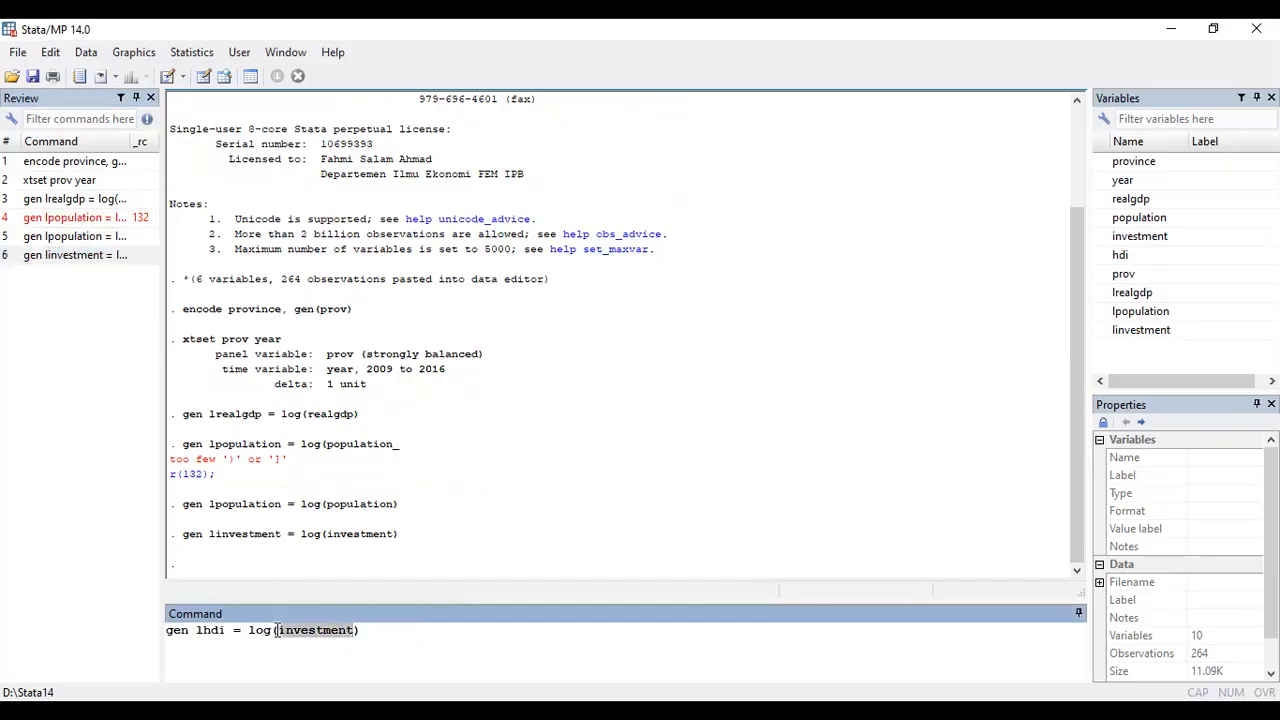
type("hdi")
key("Return")
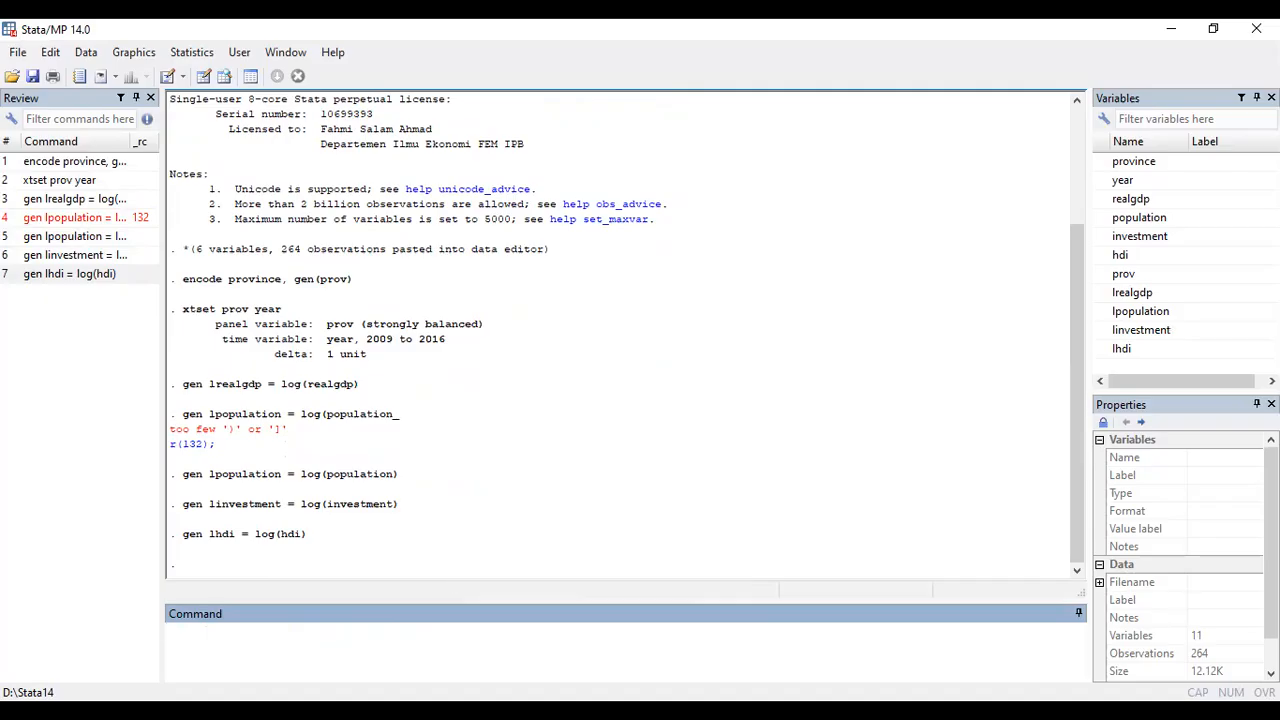
key("alt+Tab")
key("alt+Tab")
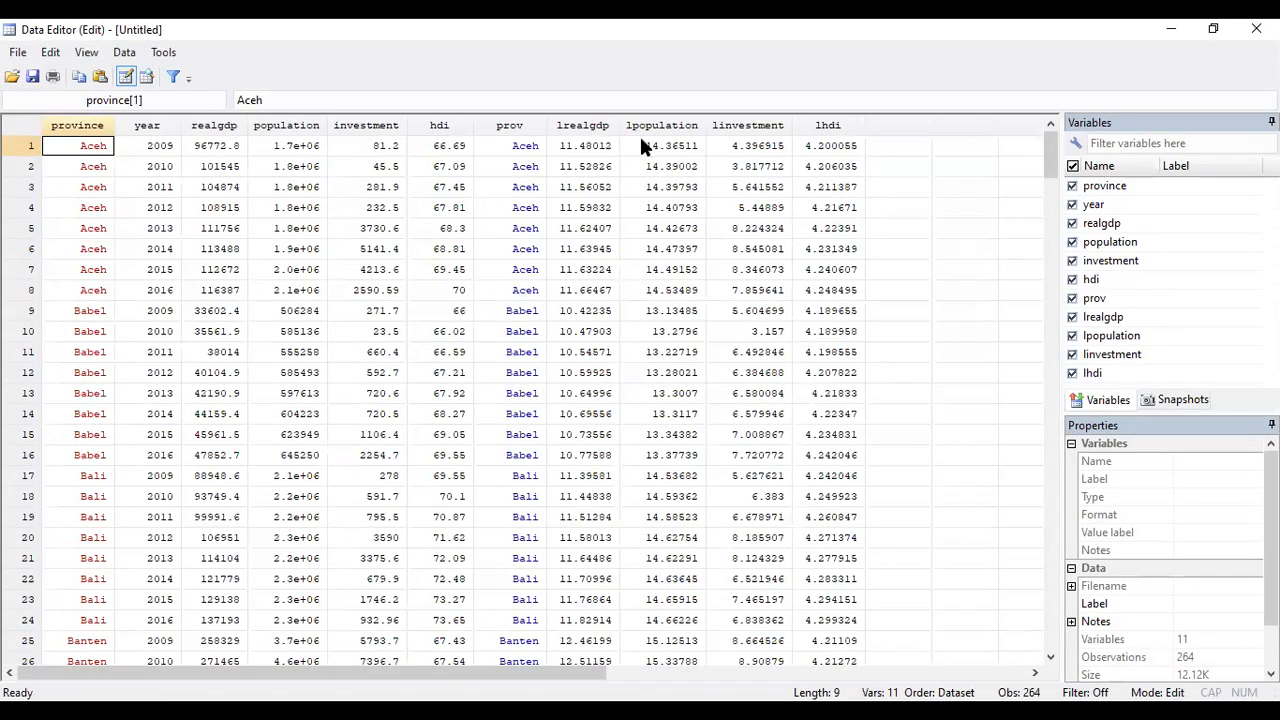
left_click(1171, 32)
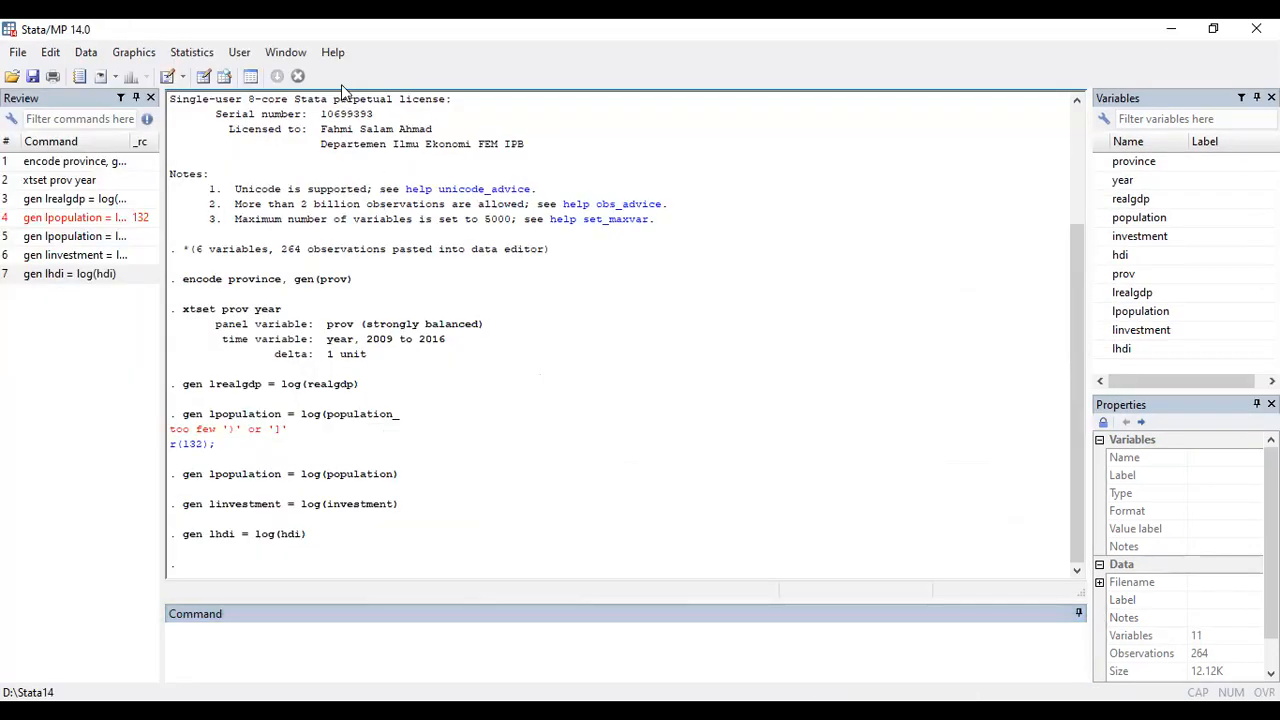
Run an Arellano-Bond (xtabond) estimation of lrealgdp on lpopulation, linvestment and lhdi with one lag of the dependent variable
left_click(194, 56)
mouse_move(325, 400)
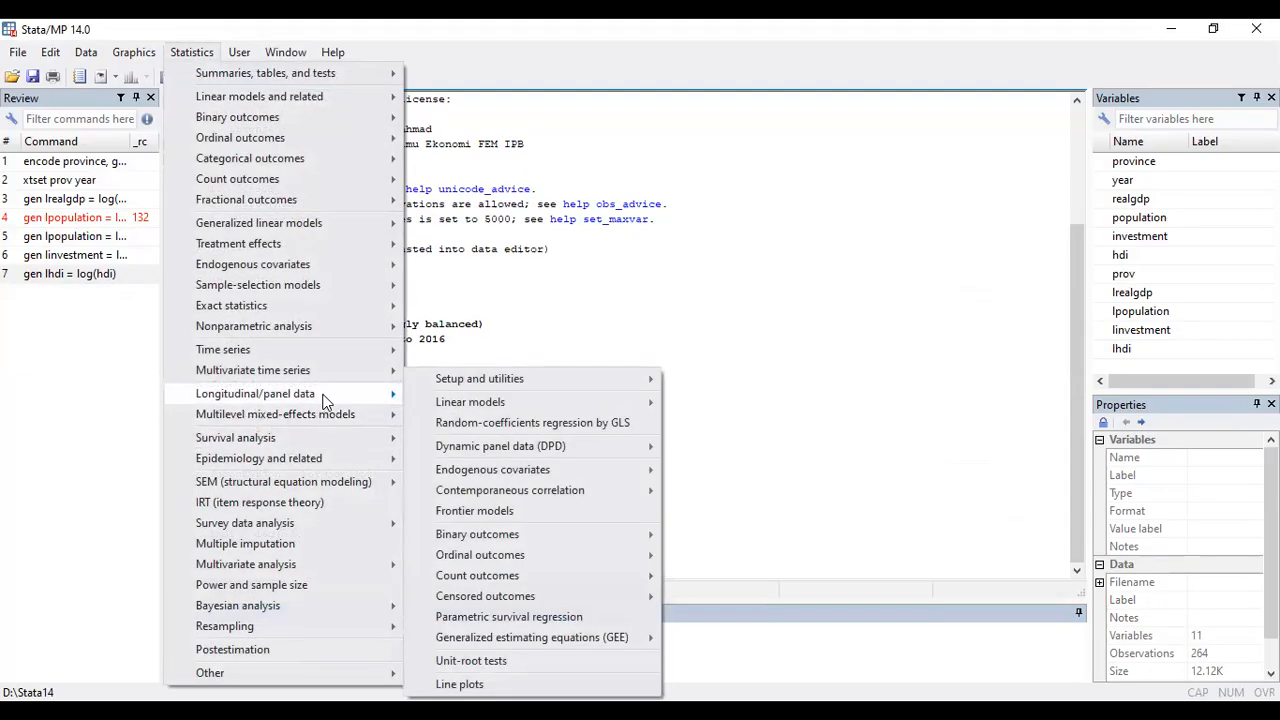
mouse_move(558, 452)
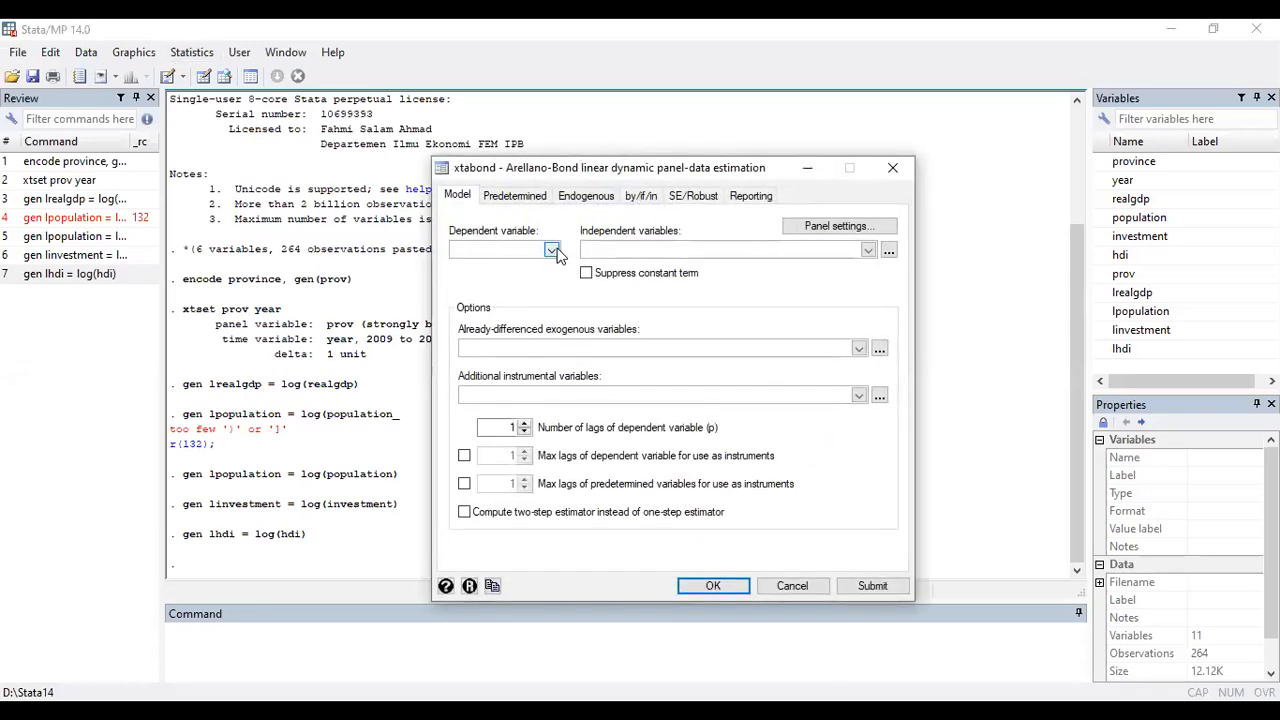
left_click(553, 250)
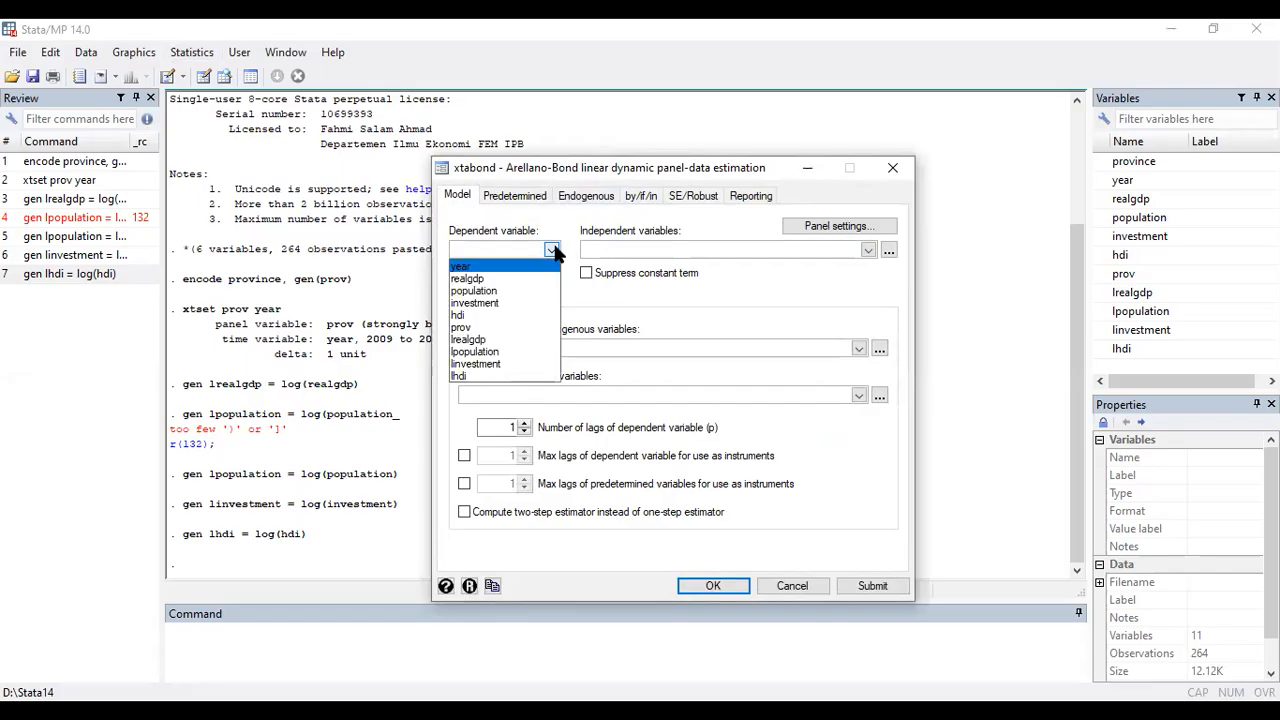
left_click(518, 343)
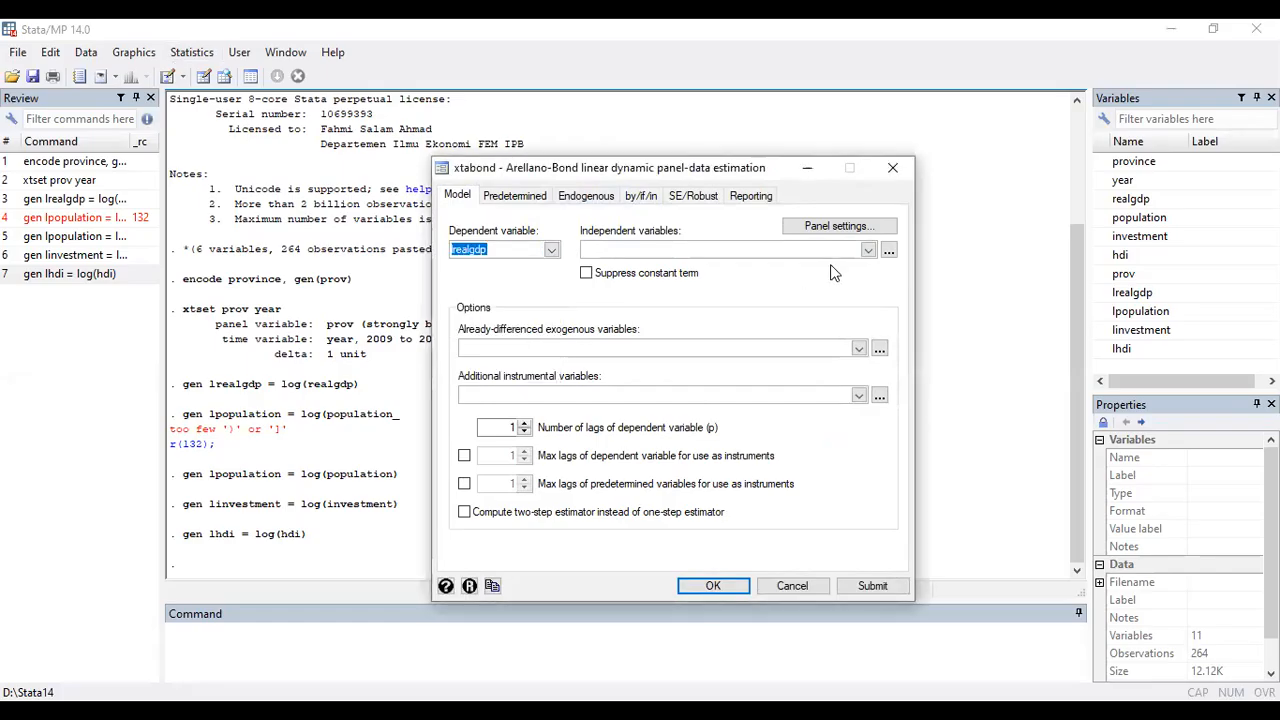
left_click(868, 251)
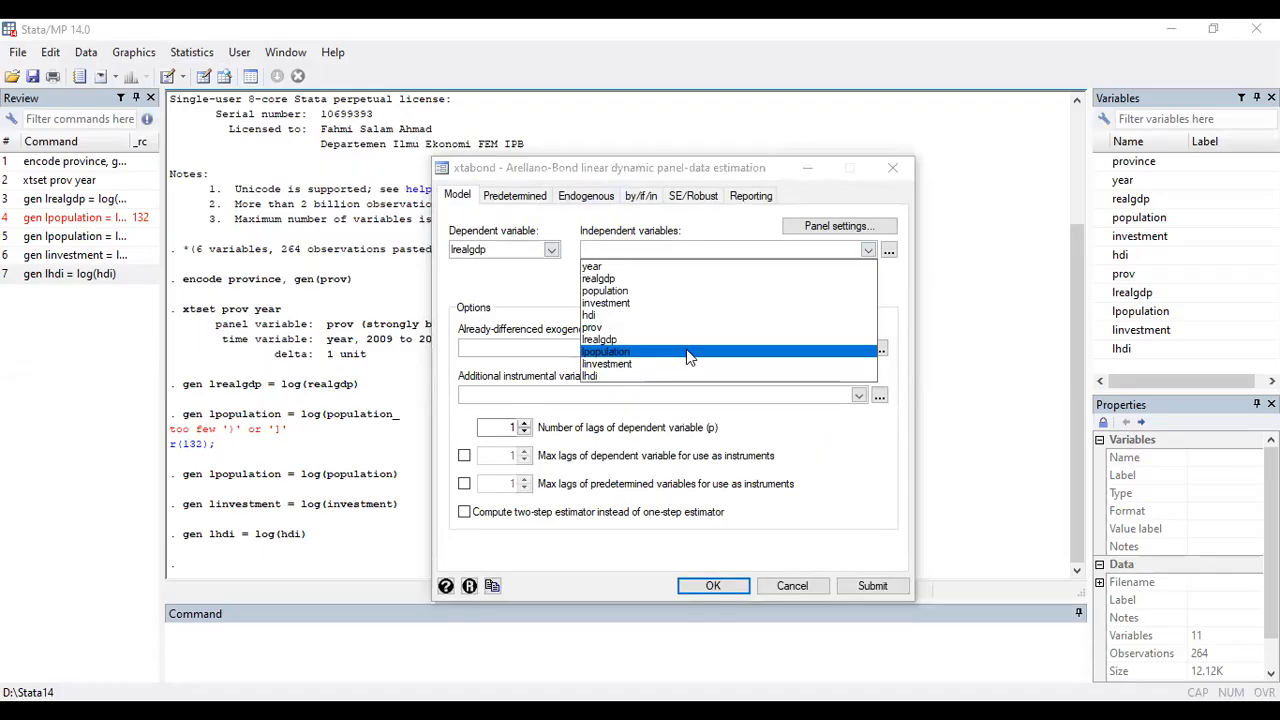
left_click(643, 374)
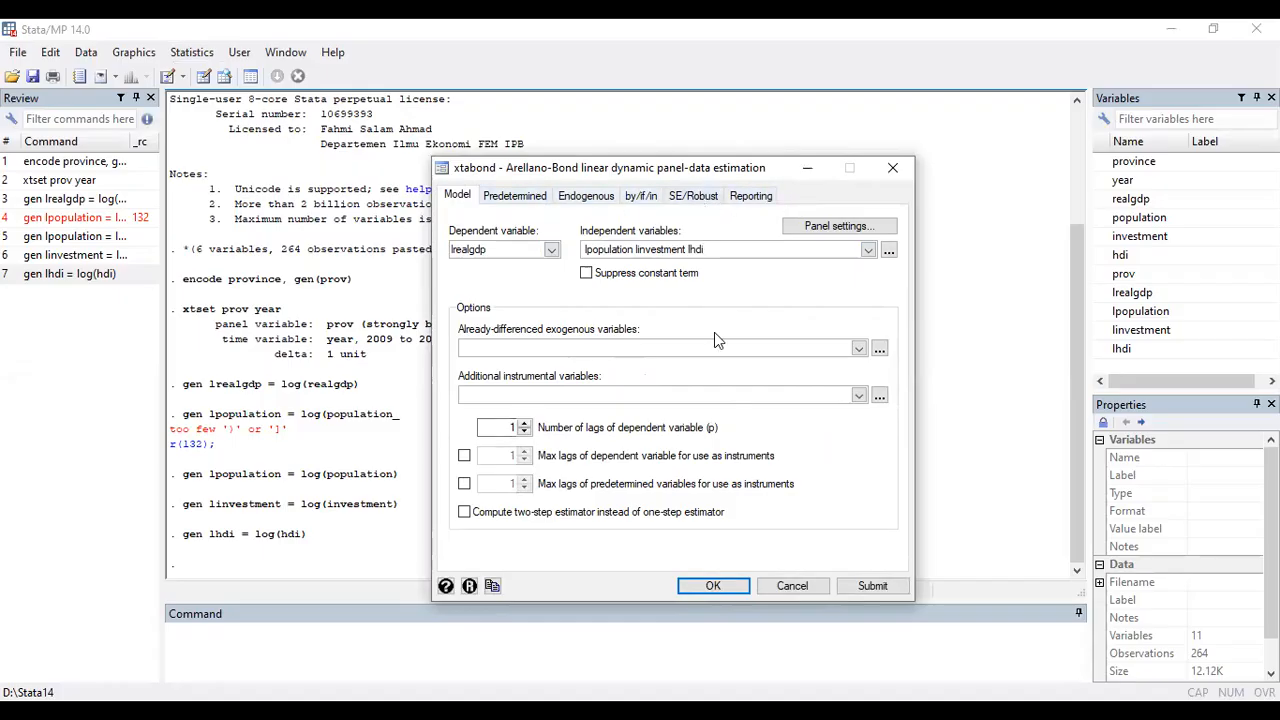
left_click(712, 586)
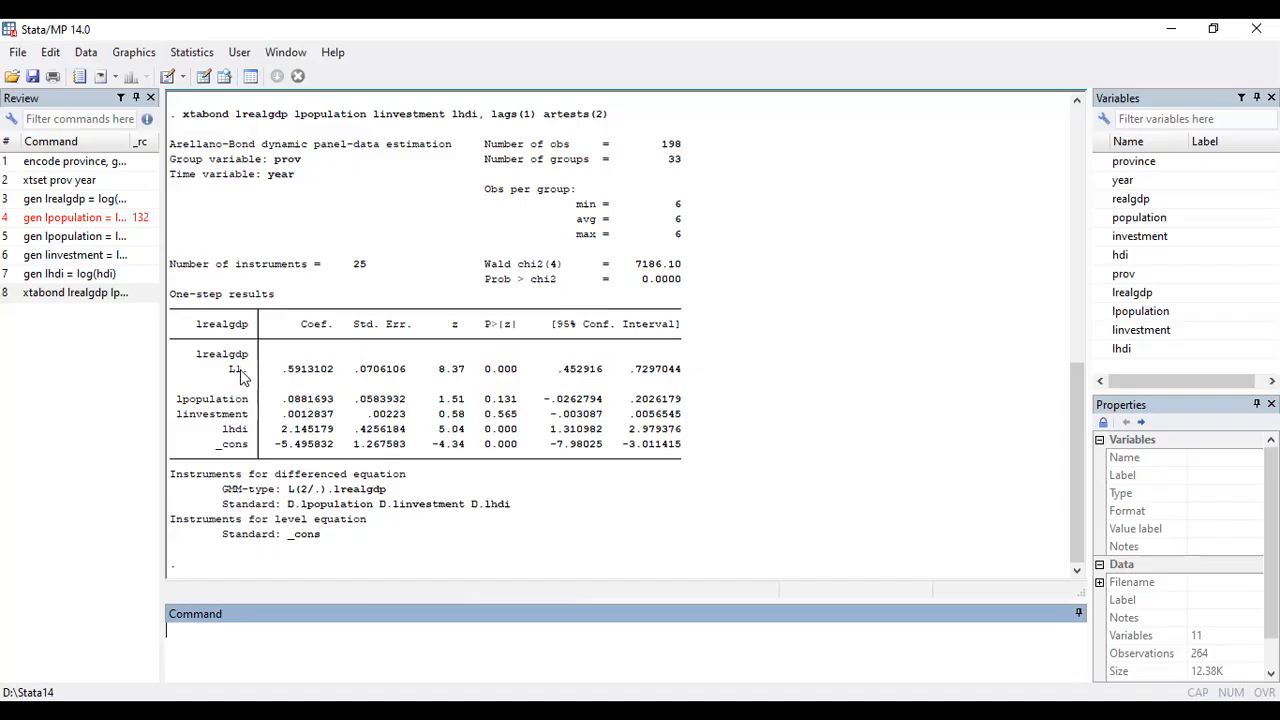
left_click_drag(246, 372, 199, 358)
left_click(199, 357)
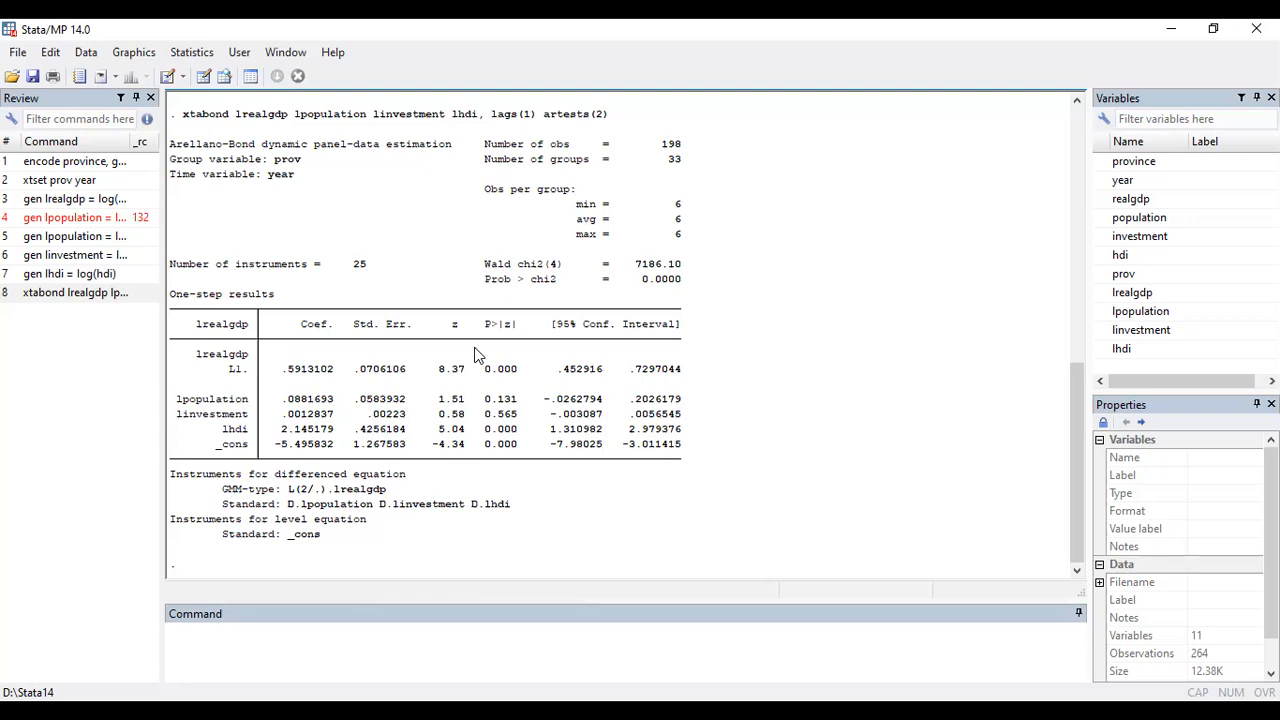
Run the Sargan test of overidentifying restrictions with estat sargan, and examine its null hypothesis and p-value
type("es")
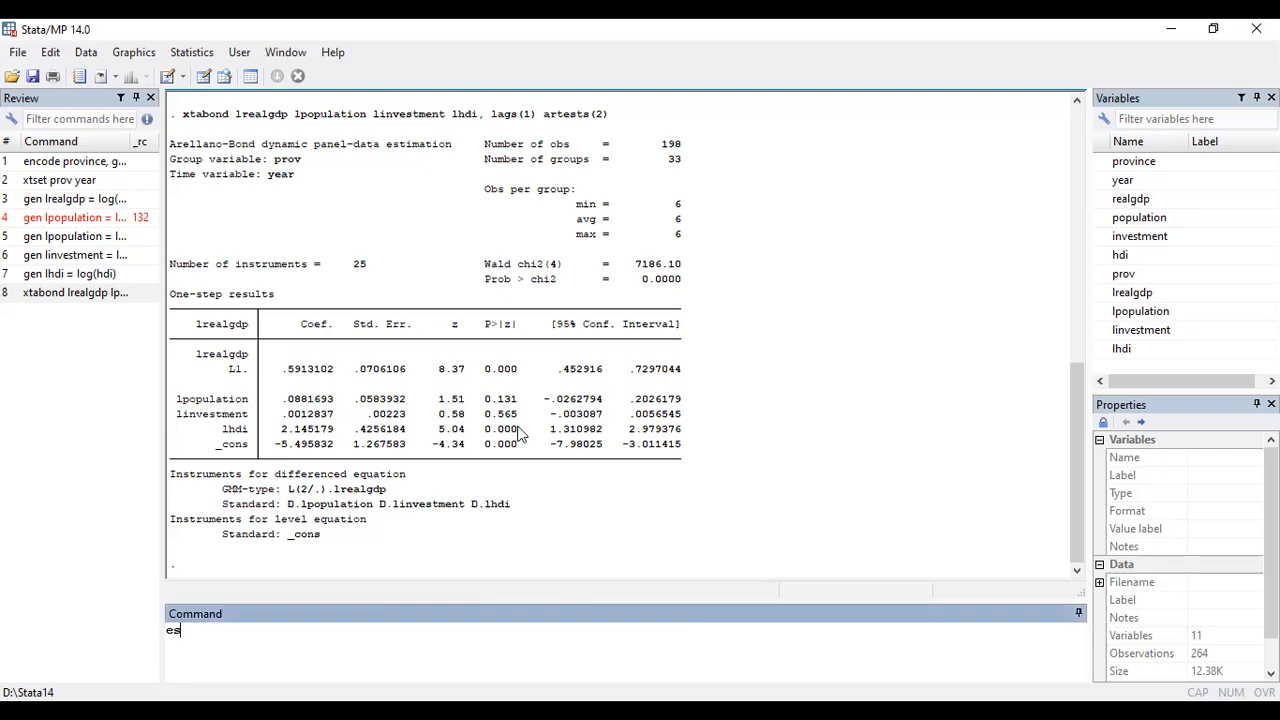
type("tat sargan")
key("Return")
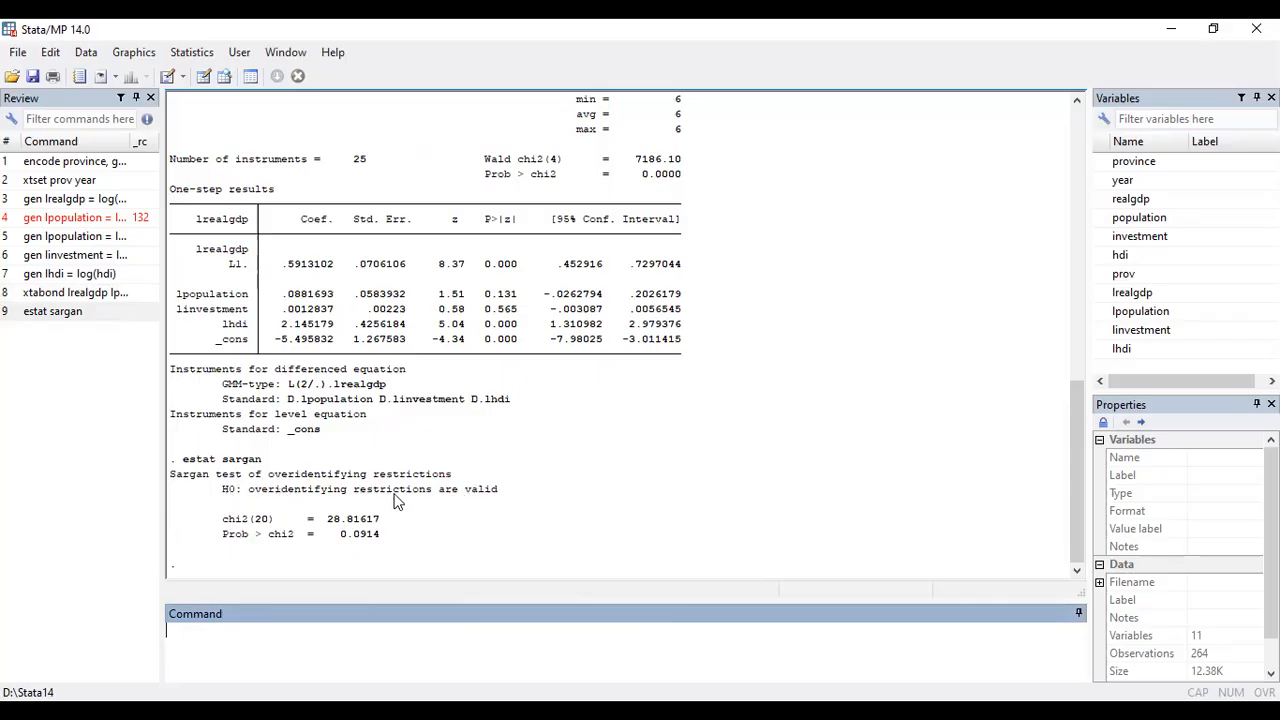
left_click_drag(436, 492, 512, 497)
left_click(512, 497)
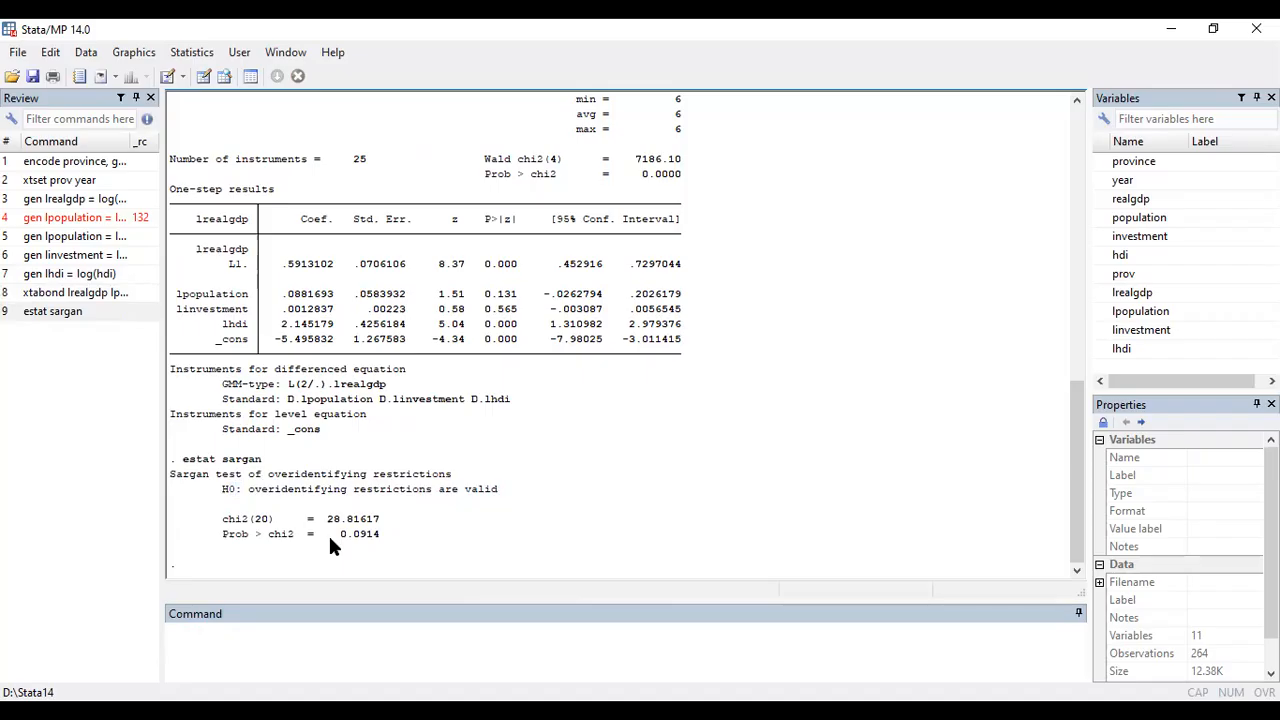
left_click_drag(345, 532, 381, 535)
left_click(381, 535)
left_click(388, 536)
Try to run the Arellano-Bond autocorrelation test with estat abond on the default standard error estimation
type("estat abond")
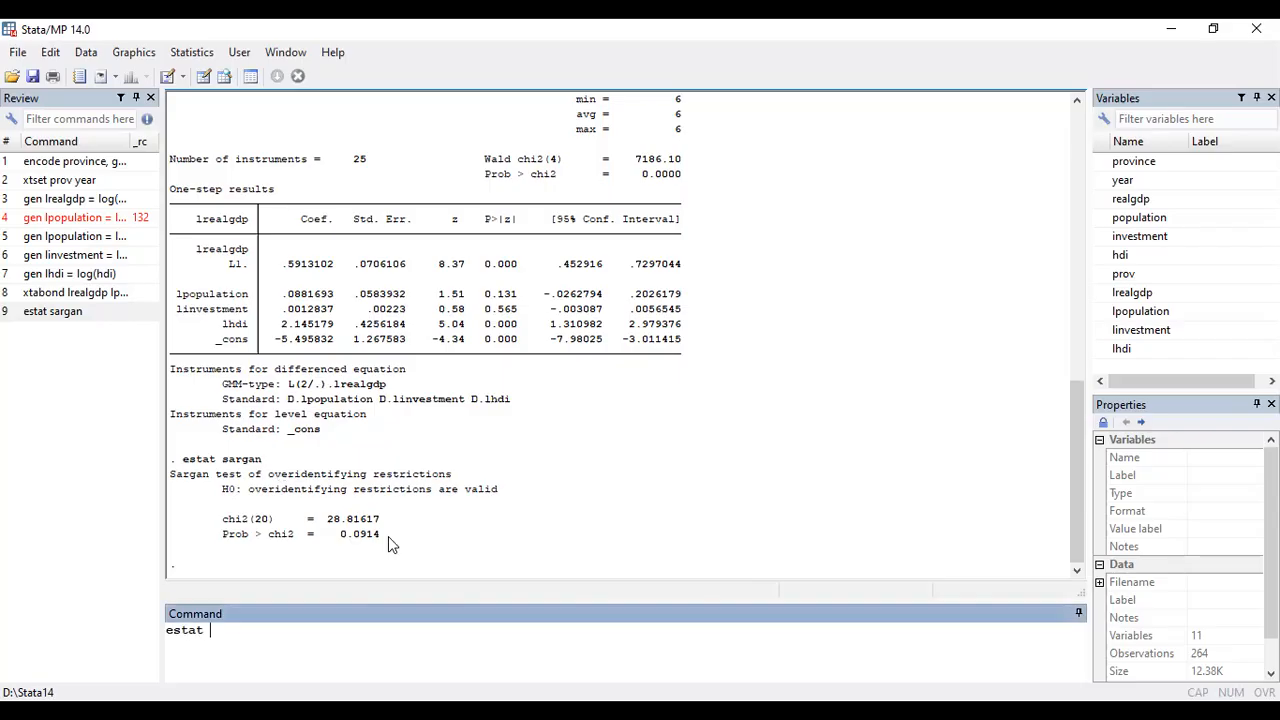
key("Return")
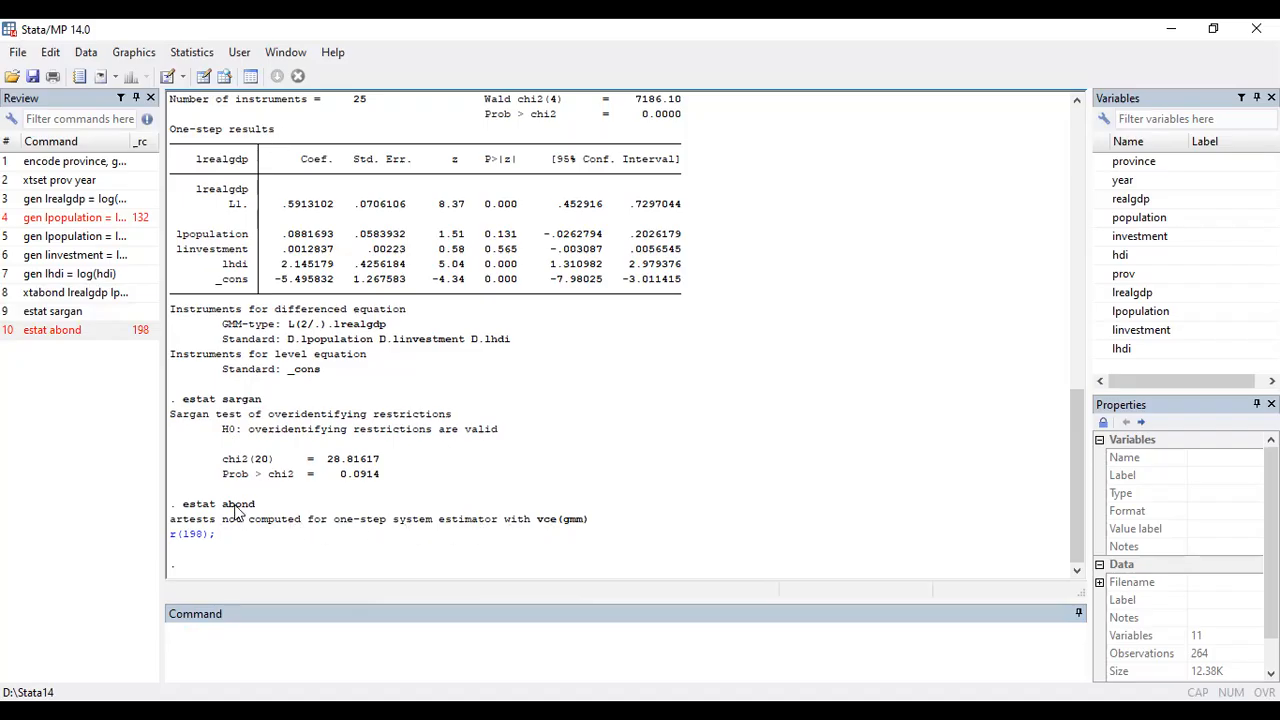
left_click_drag(538, 520, 593, 520)
left_click(593, 520)
Re-estimate the Arellano-Bond model of lrealgdp with the standard error type set to Robust
left_click(180, 52)
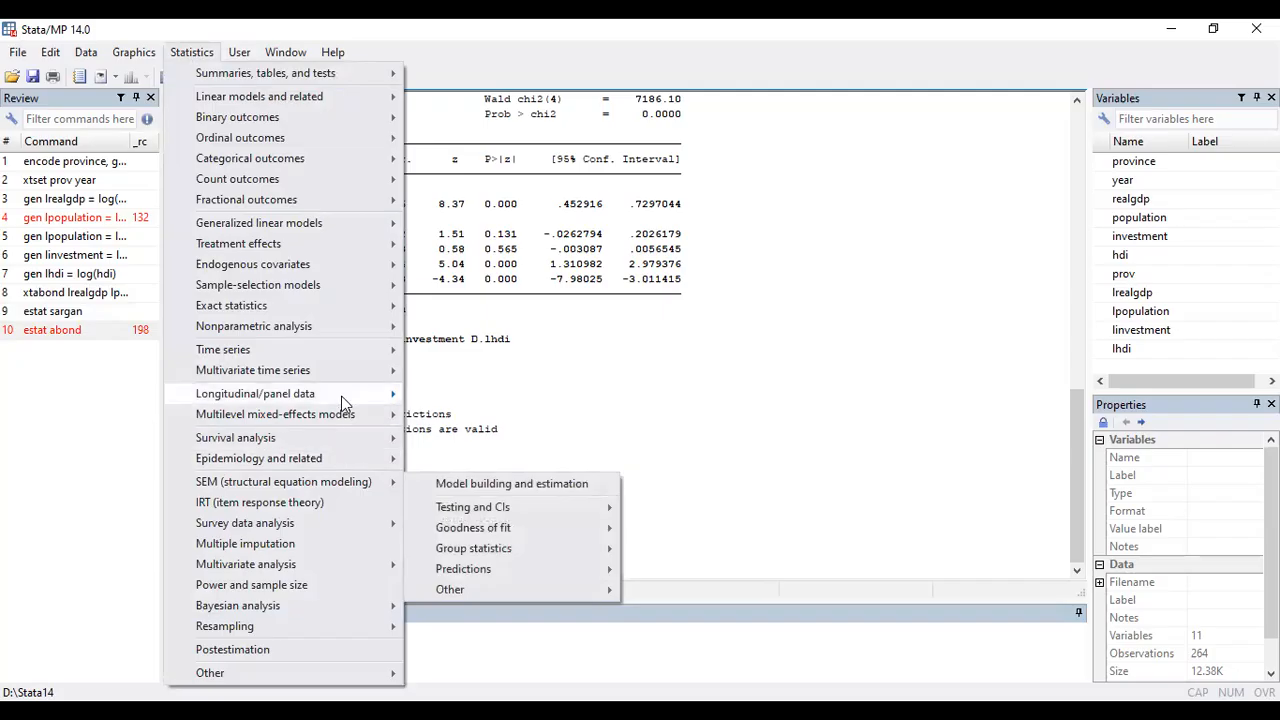
mouse_move(340, 395)
mouse_move(500, 446)
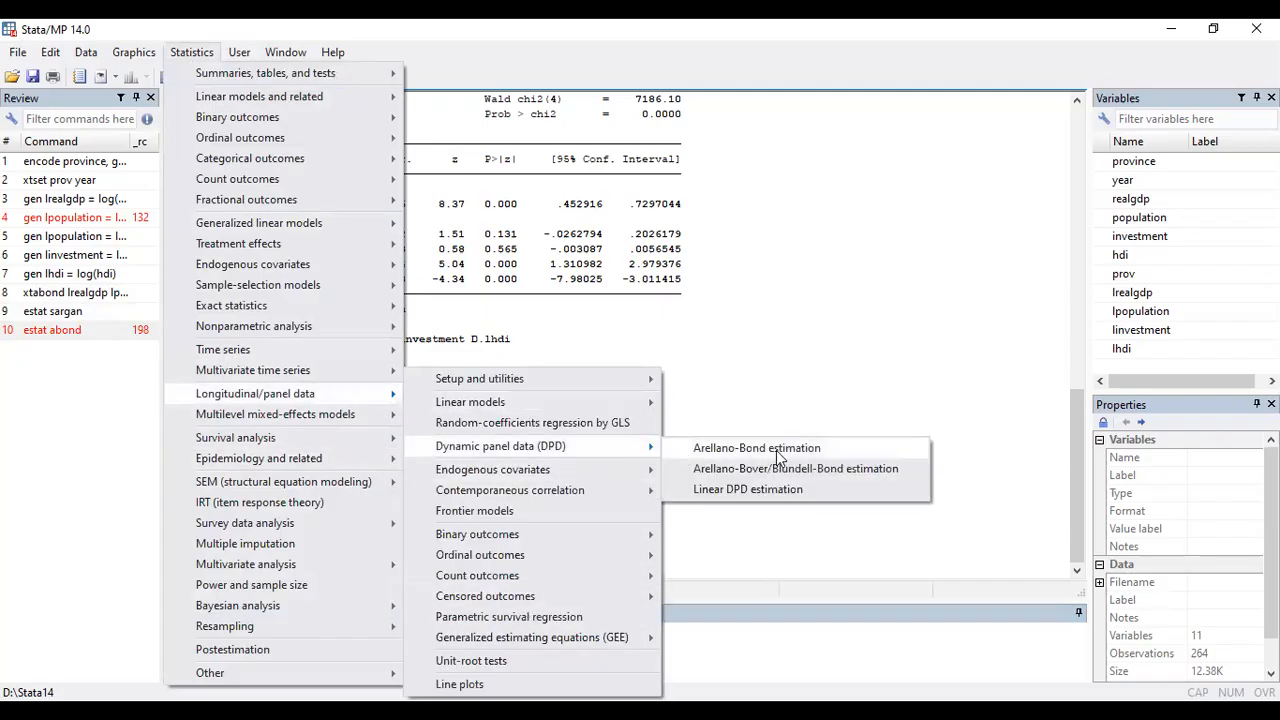
left_click(796, 446)
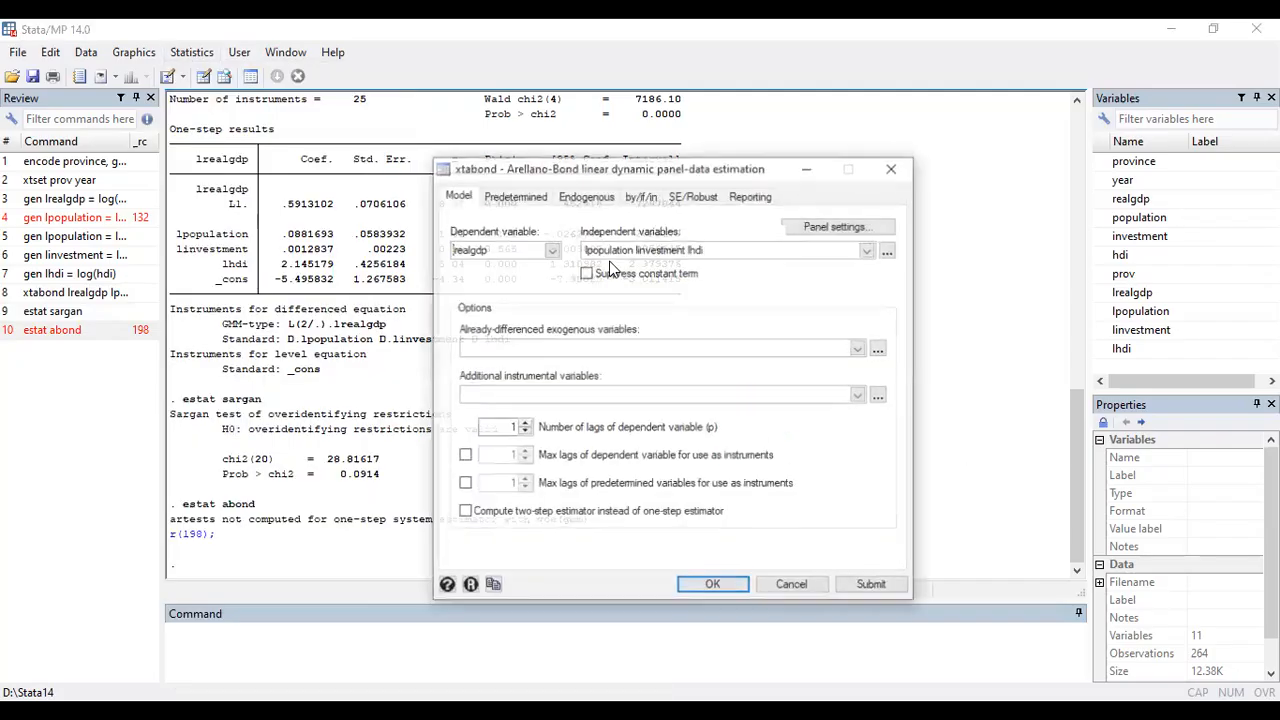
left_click(693, 196)
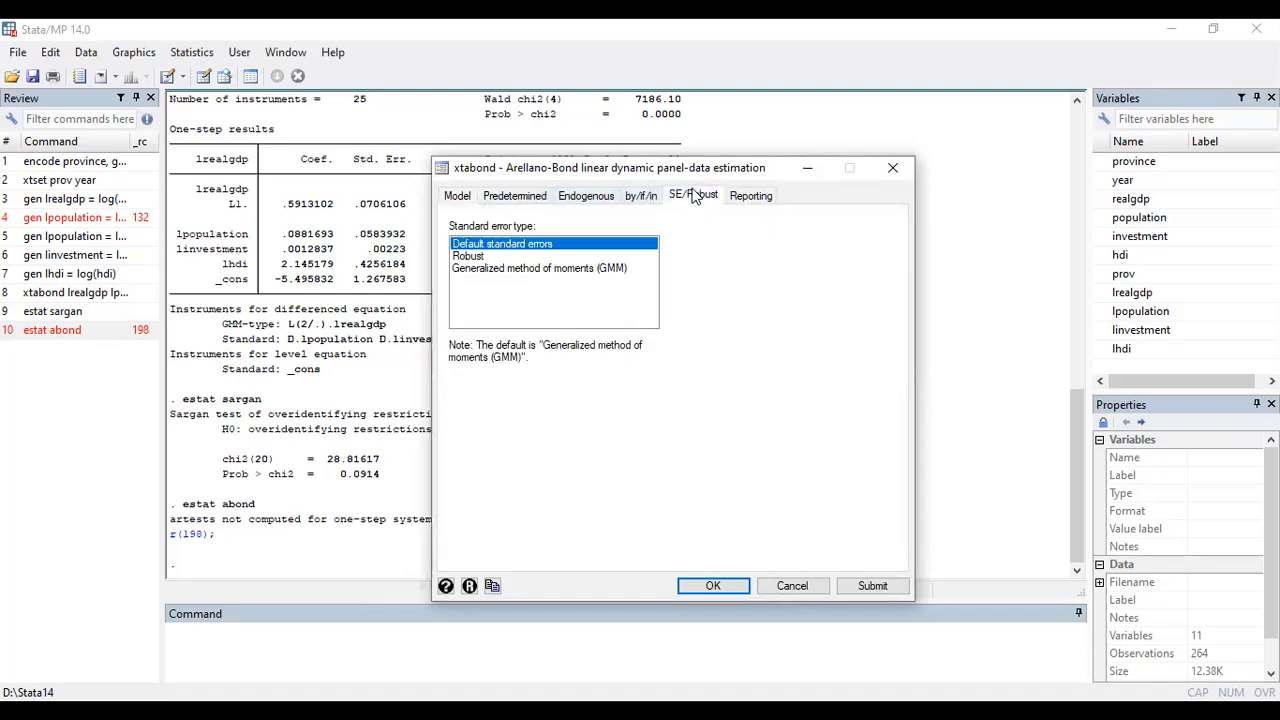
left_click(468, 257)
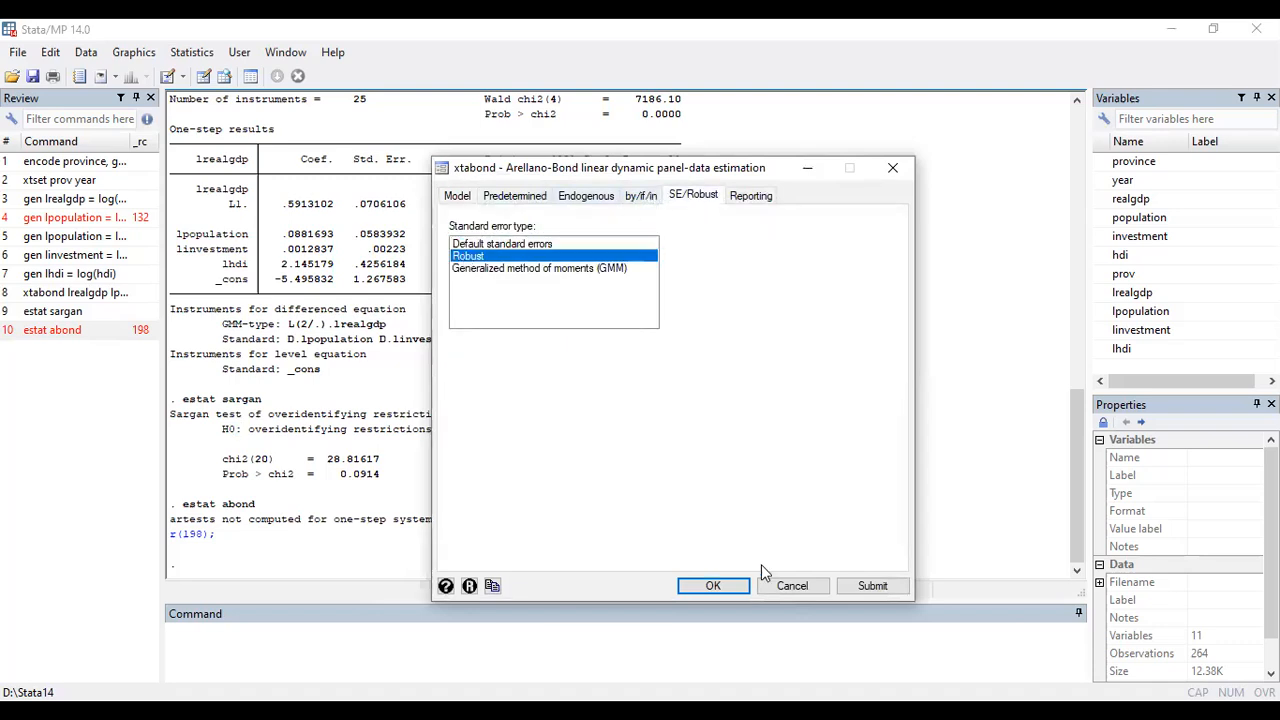
left_click(713, 587)
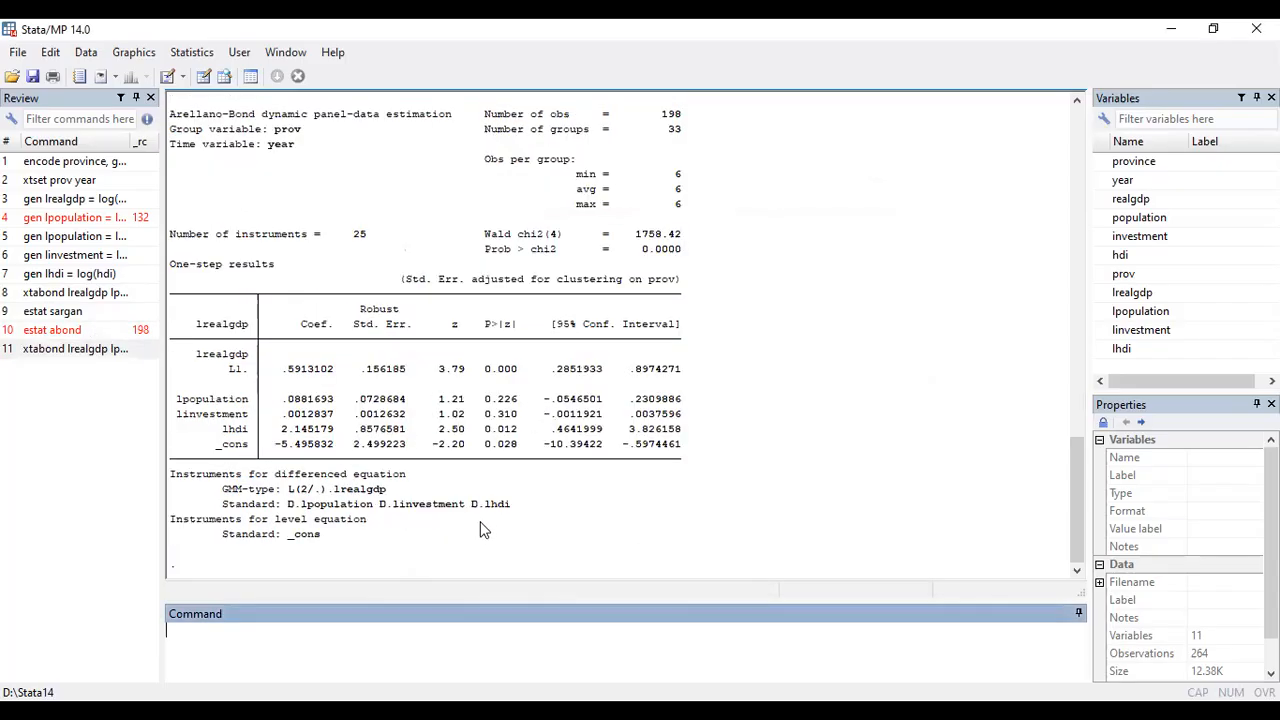
Run the Arellano-Bond autocorrelation test with estat abond on the robust estimation
type("estat abond")
key("Return")
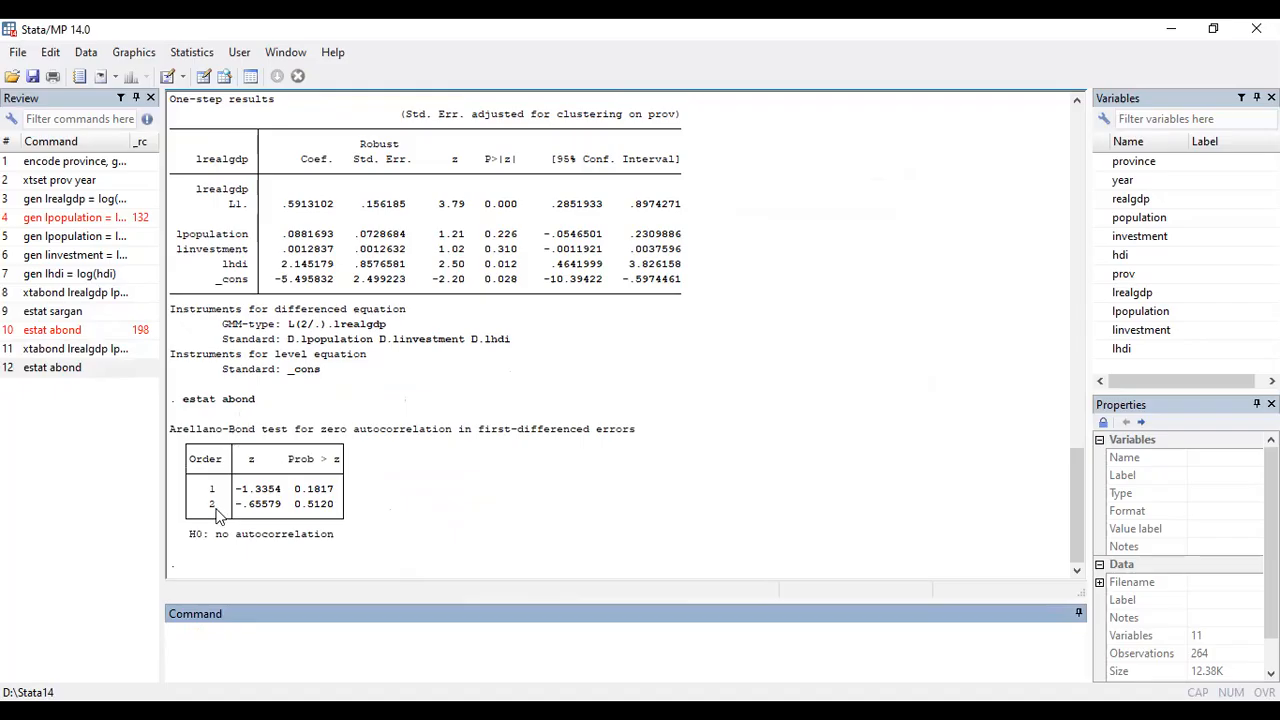
left_click_drag(284, 503, 350, 502)
left_click(351, 502)
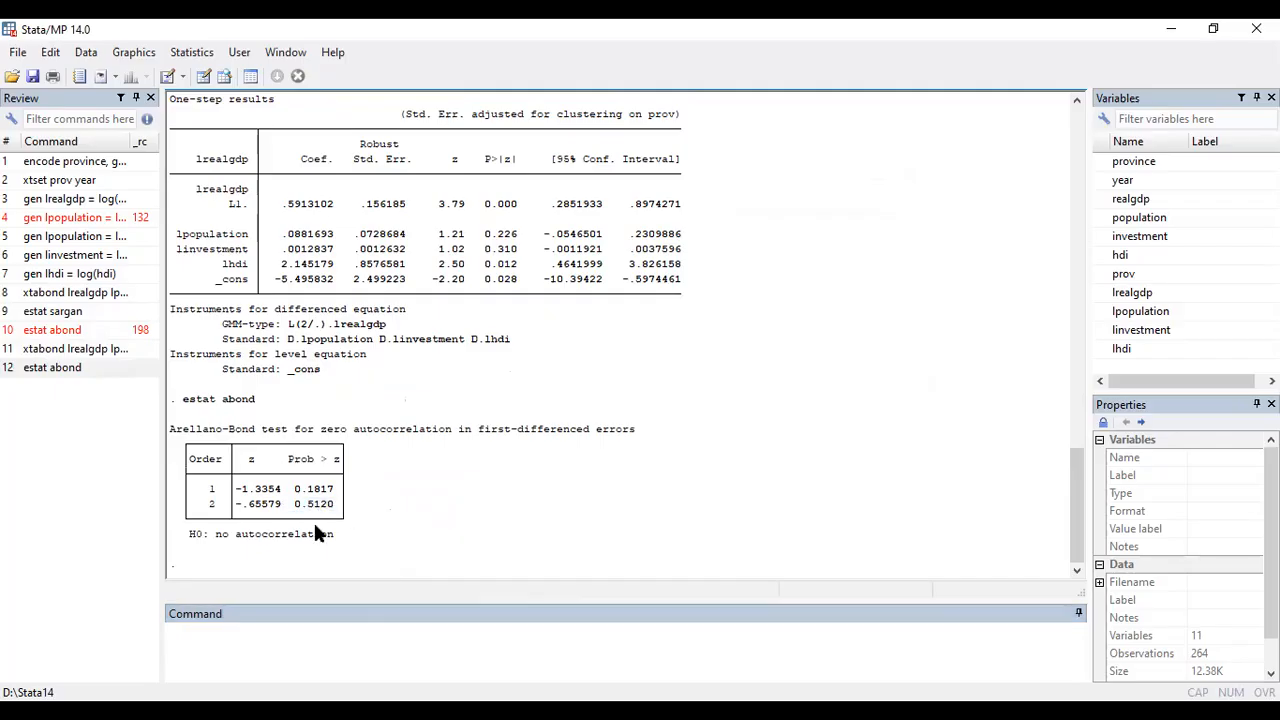
Examine the order 2 p-value of the Arellano-Bond test against the null hypothesis of no autocorrelation
left_click_drag(292, 505, 355, 512)
left_click(355, 512)
left_click_drag(191, 535, 306, 537)
left_click(329, 540)
left_click_drag(295, 505, 333, 512)
left_click(333, 512)
left_click_drag(296, 505, 336, 510)
left_click(360, 508)
left_click_drag(193, 538, 362, 525)
left_click(362, 525)
Rerun the xtabond command with vce(robust) and store its estimates as fdgmm
left_click(103, 348)
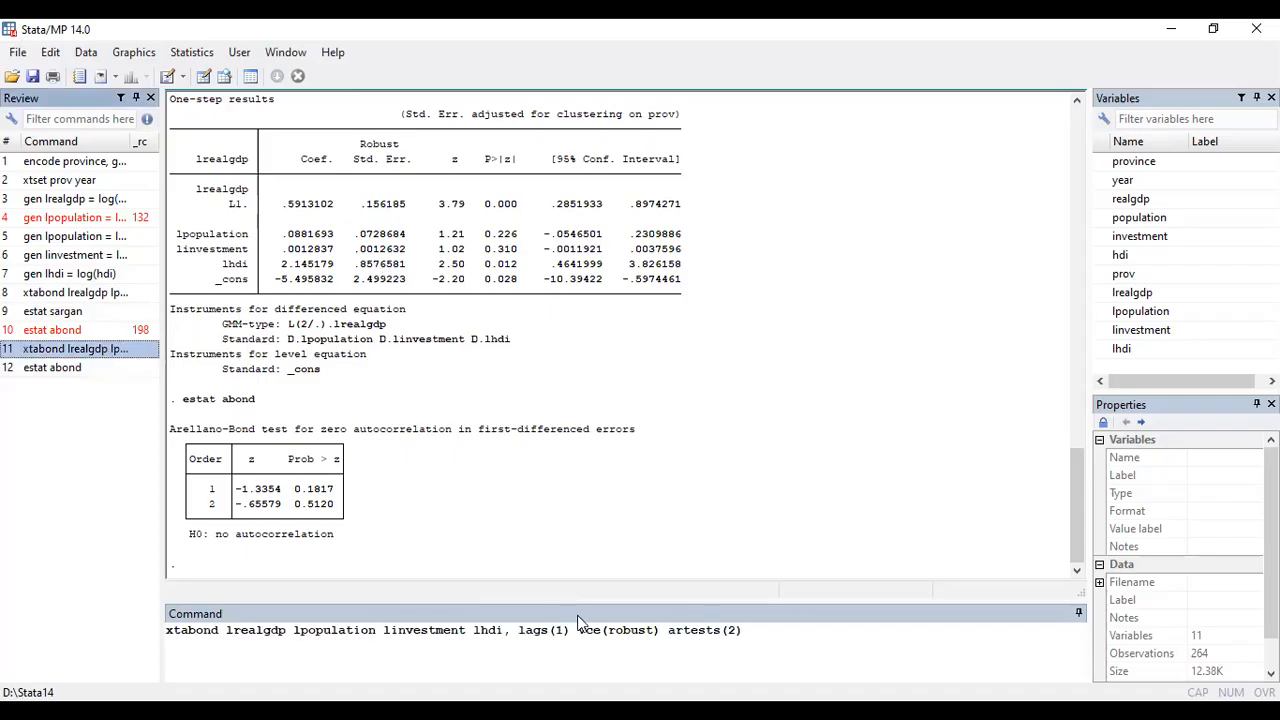
left_click(777, 630)
key("Return")
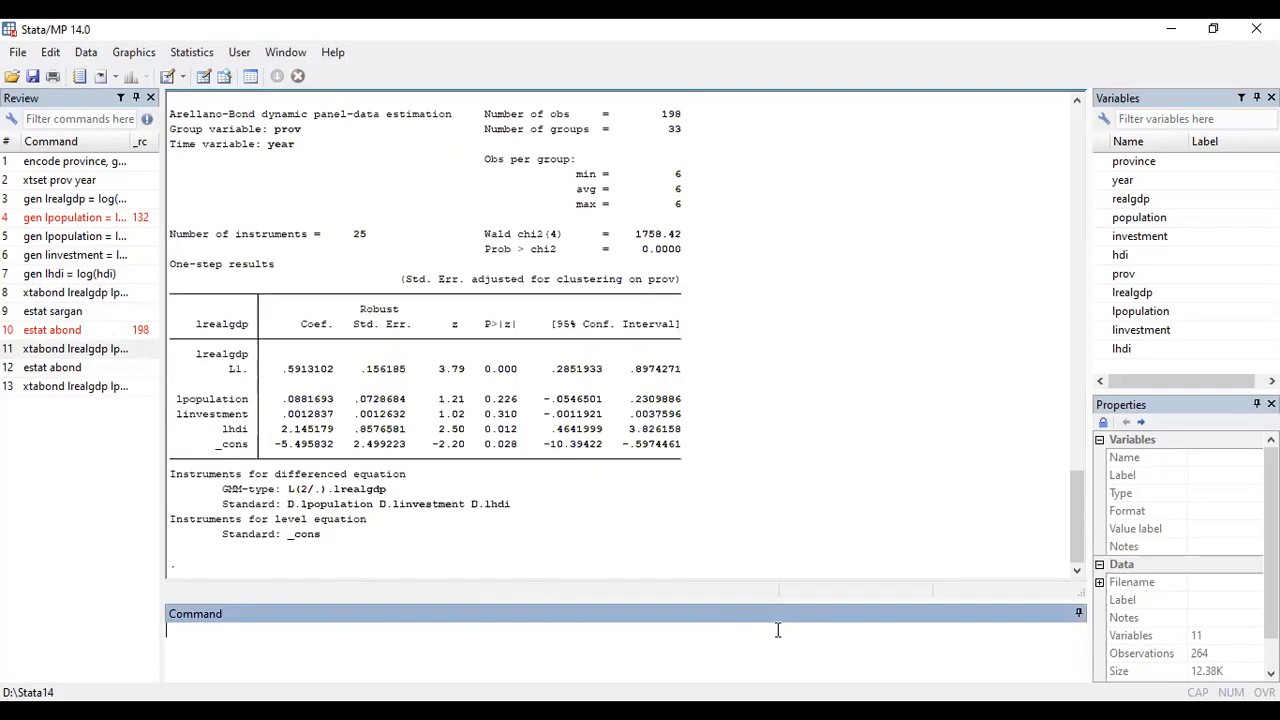
type("estimates store fo")
type("gmm")
key("Return")
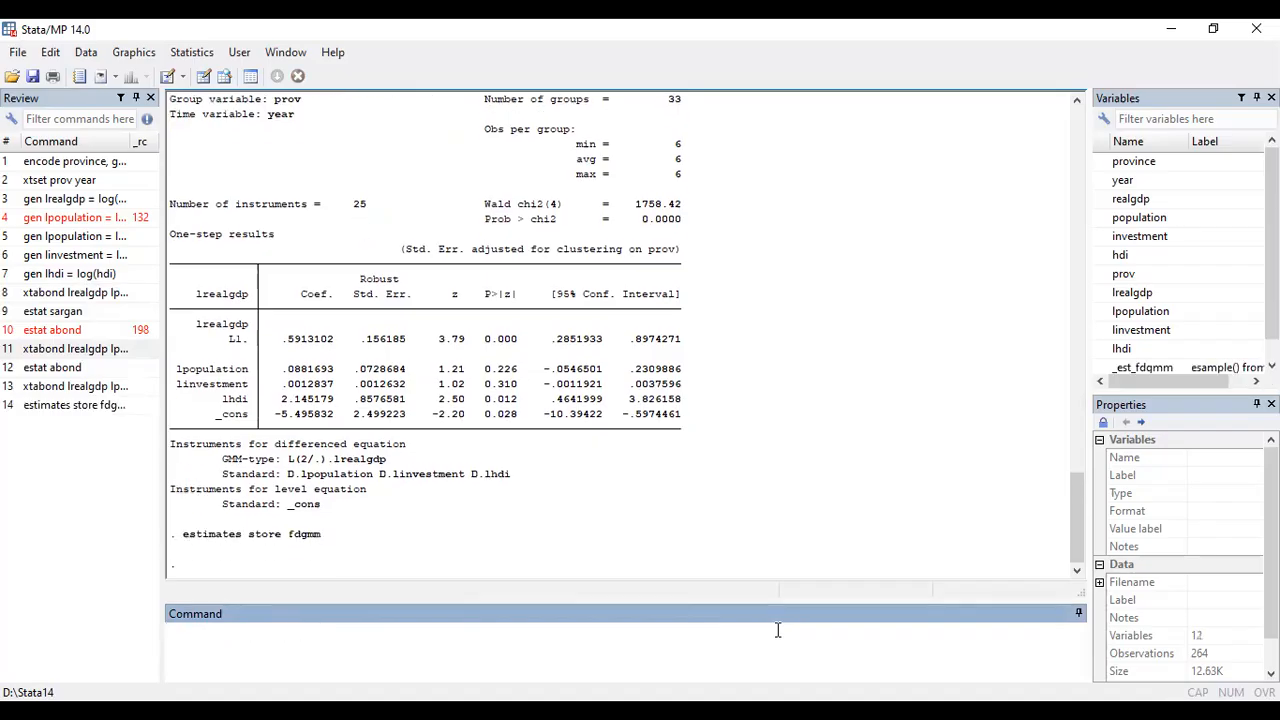
Reuse the robust xtabond command, changing it to xtreg and replacing the lags, vce and artests options with fe
left_click(97, 396)
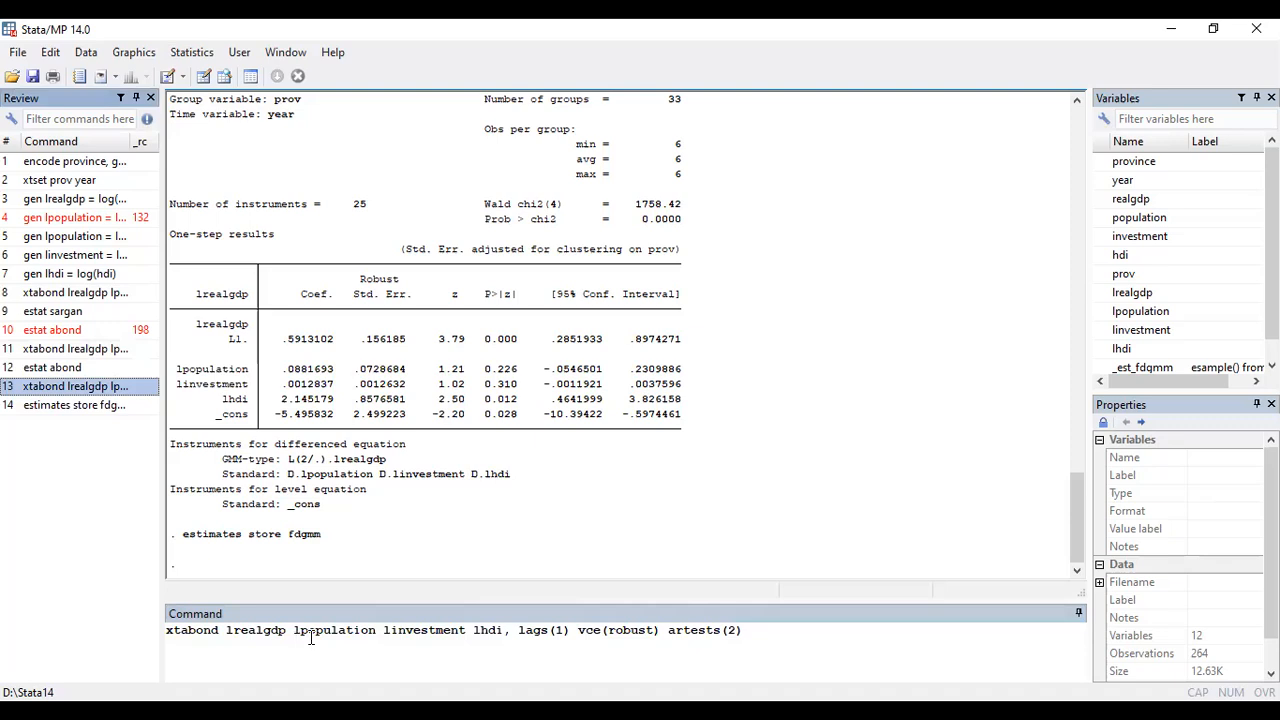
double_click(212, 630)
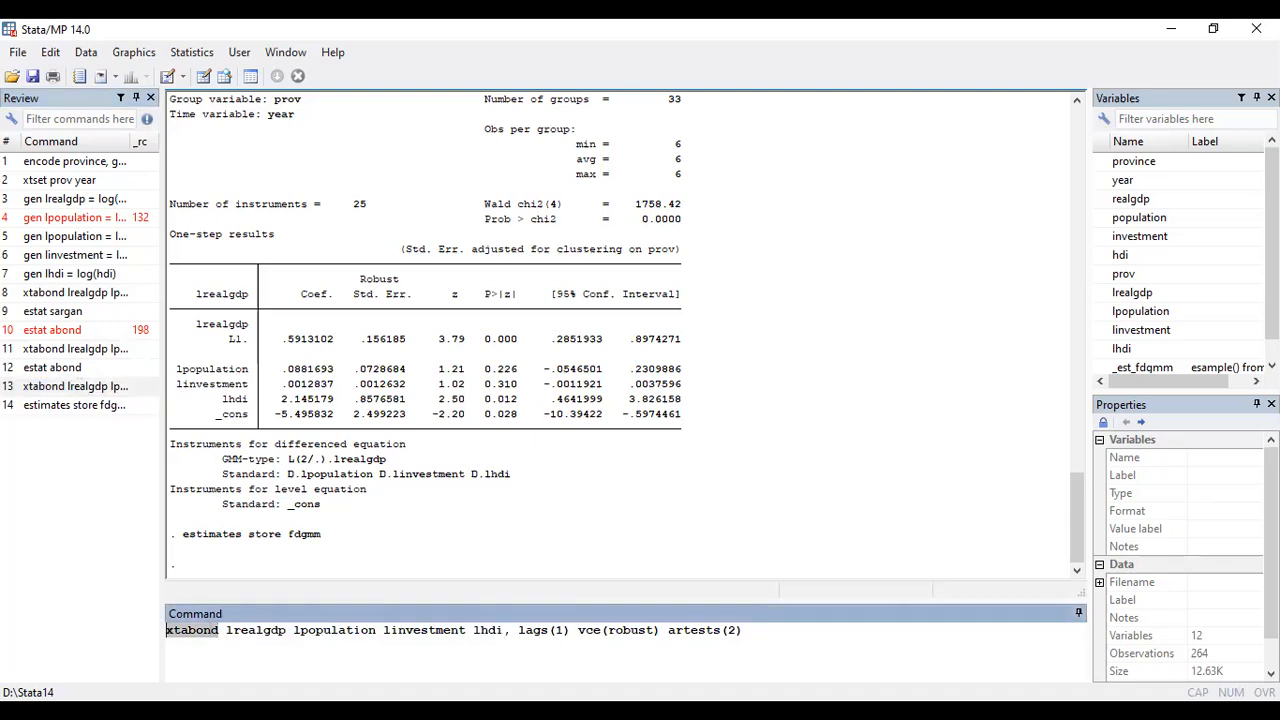
key("BackSpace")
type("xtrg")
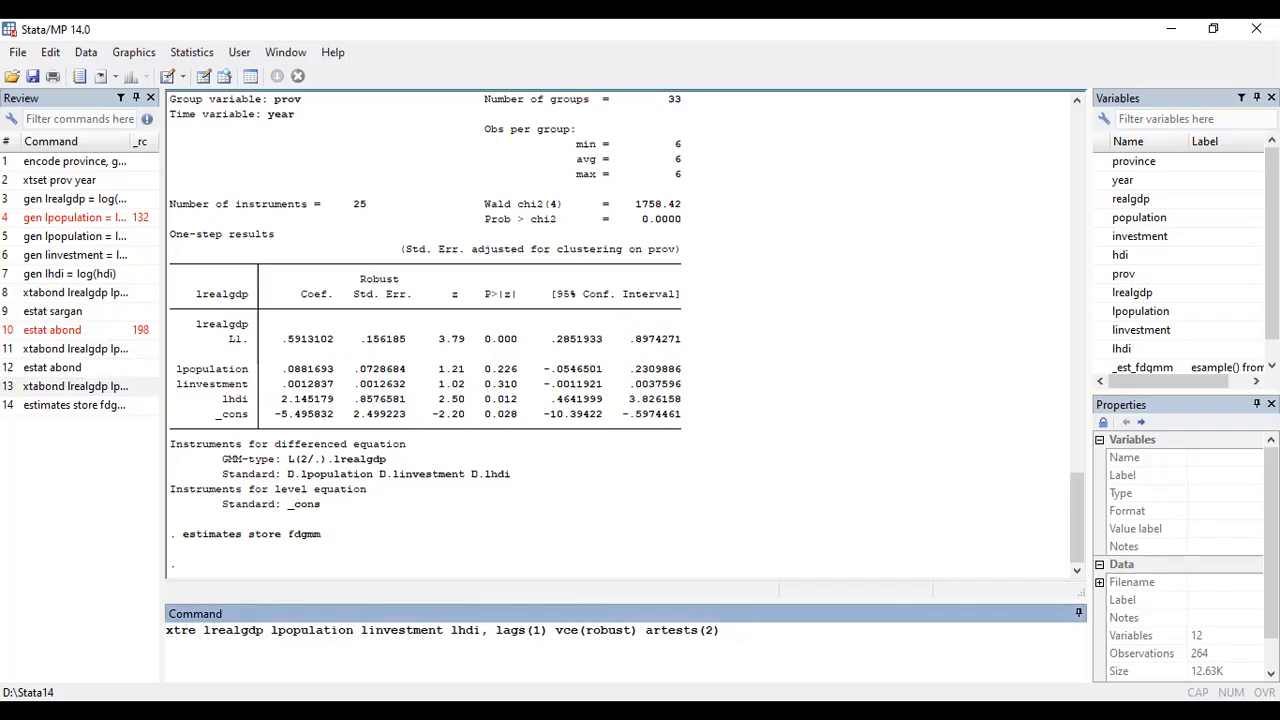
type("g")
key("shift+Left")
key("shift+Left")
key("shift+Left")
key("shift+Left")
key("shift+Left")
key("shift+Left")
key("shift+Left")
key("shift+Left")
key("shift+Left")
key("shift+Left")
key("shift+Left")
key("shift+Left")
key("shift+Left")
key("shift+Left")
key("shift+Left")
key("shift+Left")
key("shift+Left")
key("shift+Left")
key("shift+Left")
key("shift+Left")
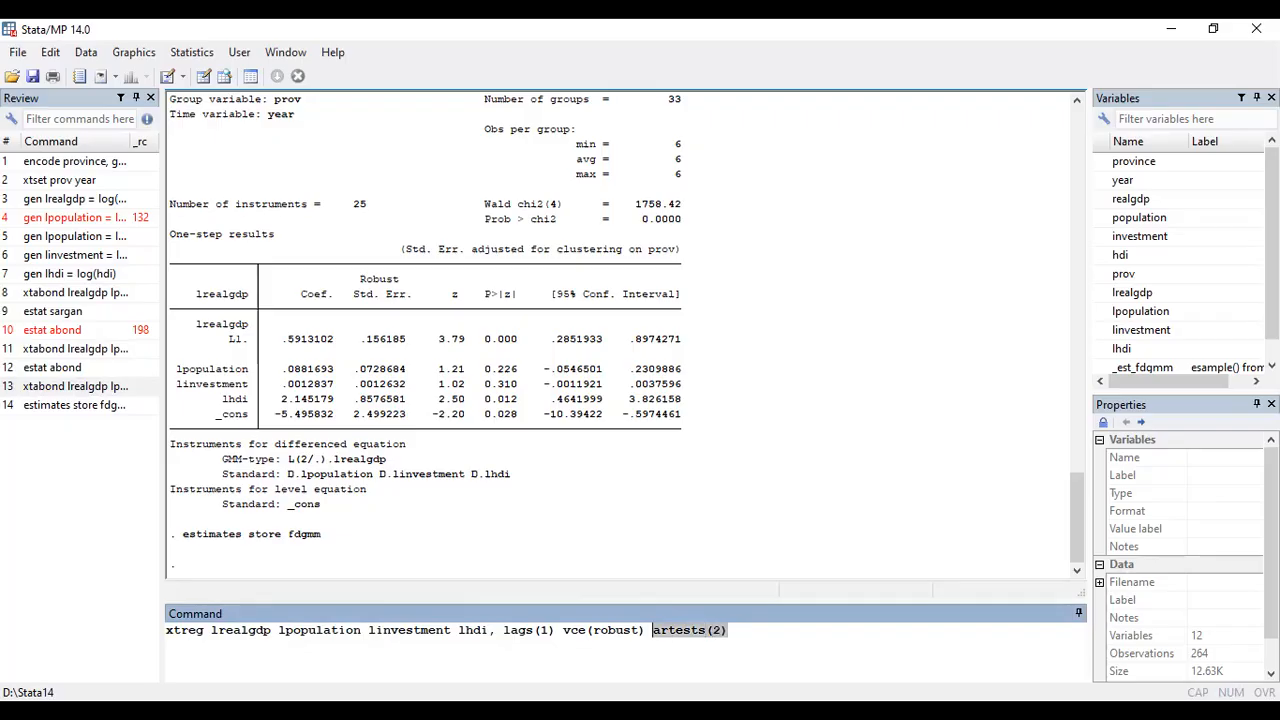
key("shift+Left")
key("shift+Left")
key("shift+Left")
key("shift+Left")
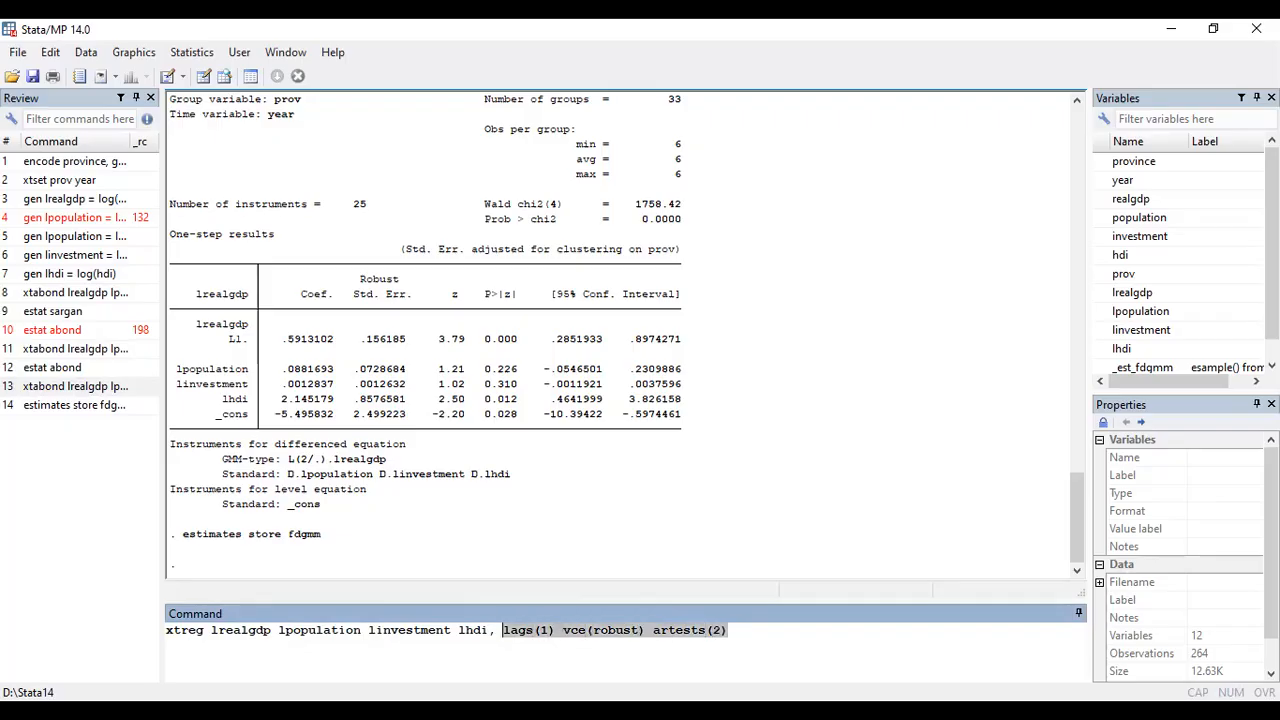
type("fe")
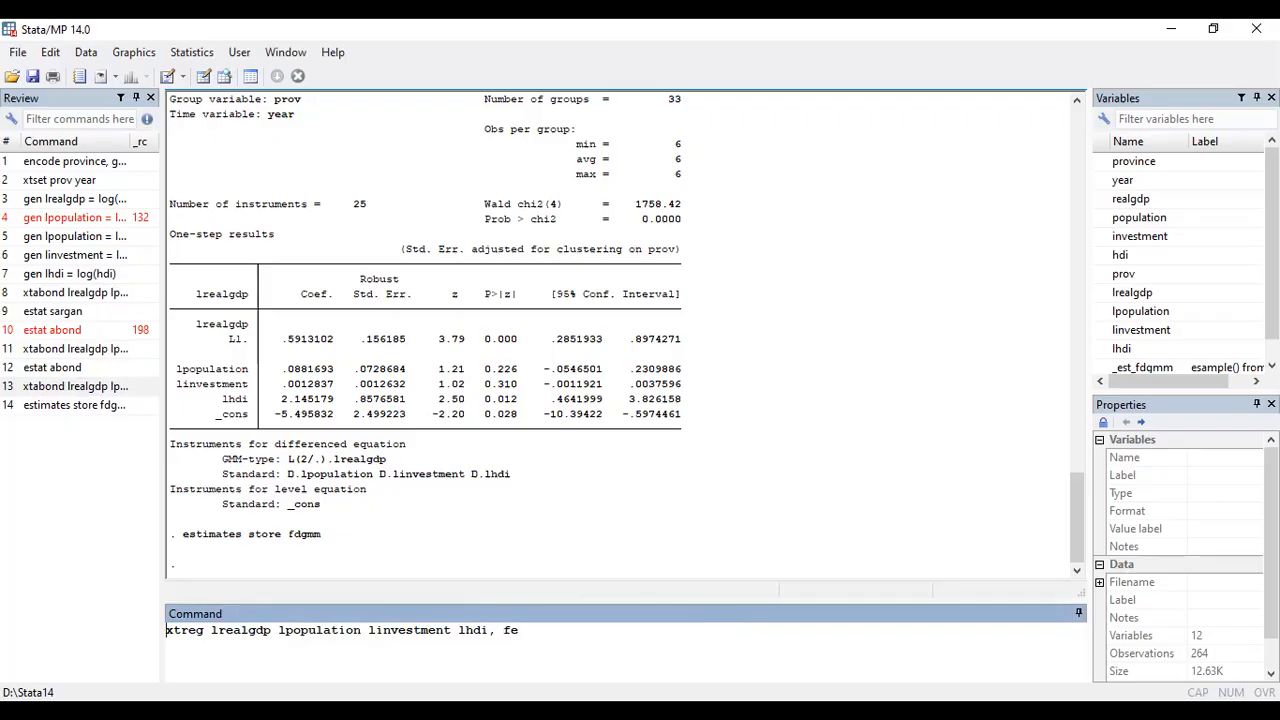
Add L1.lrealgdp as the first regressor in the xtreg command and run the fixed-effects regression
key("ctrl+Right")
type("lgdp L")
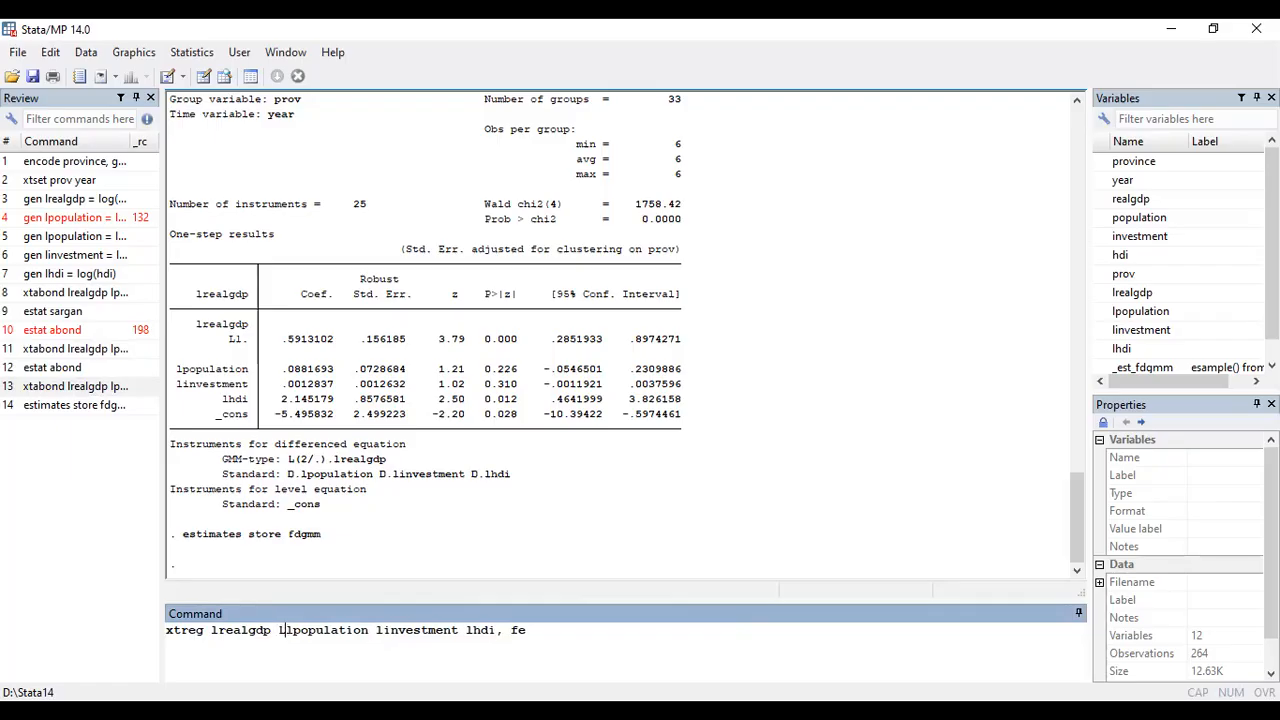
type("1.")
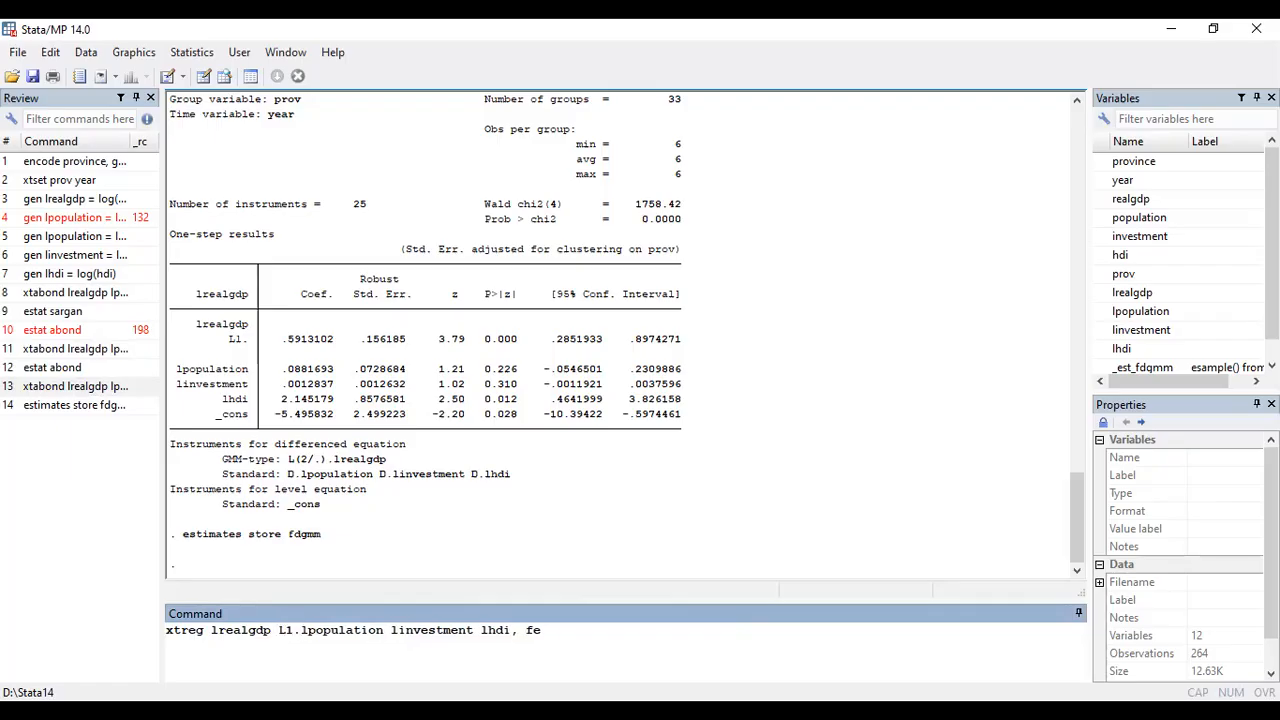
type("lrealgdp")
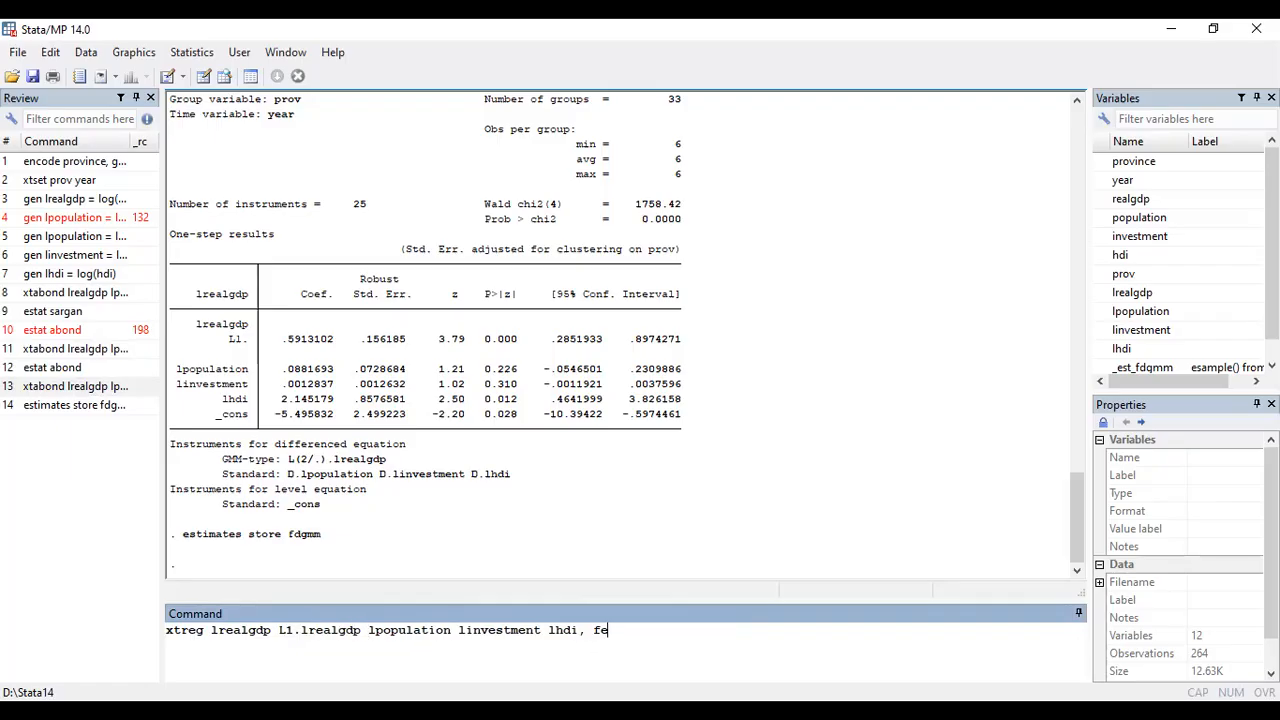
key("Return")
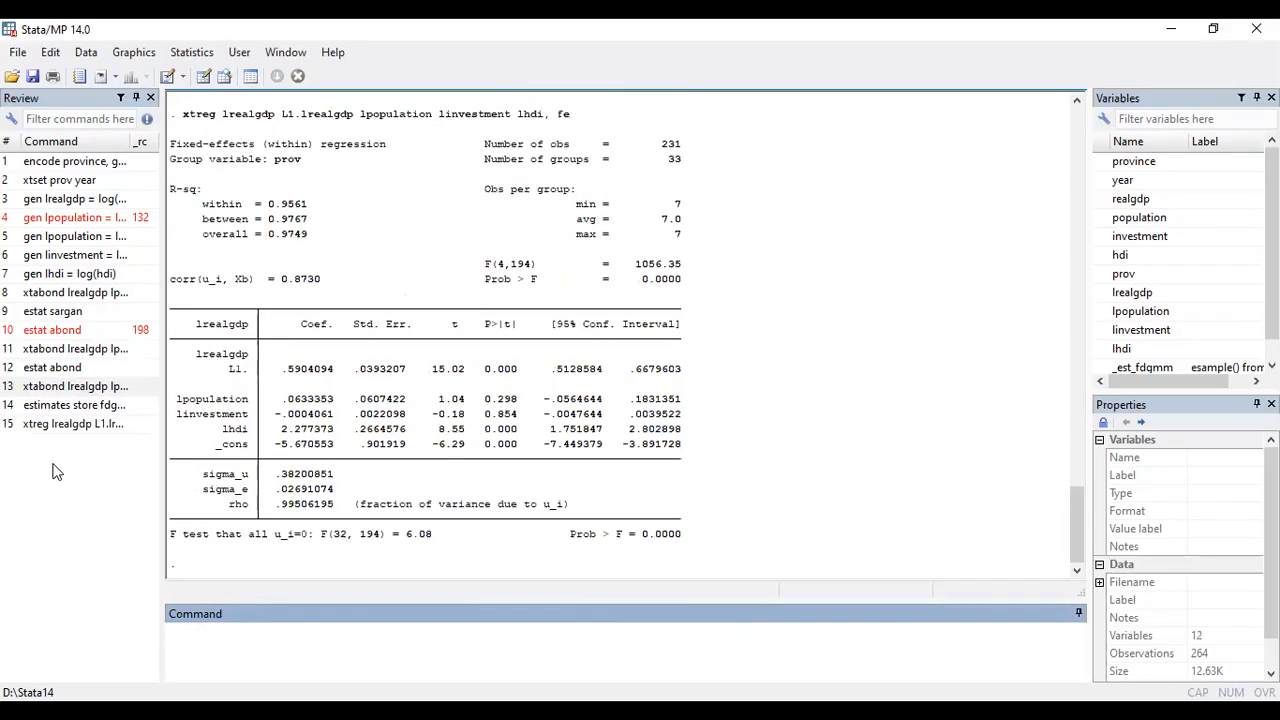
Store the fixed-effects estimates as fem
type("estimae")
key("BackSpace")
type("tes store fem")
key("Return")
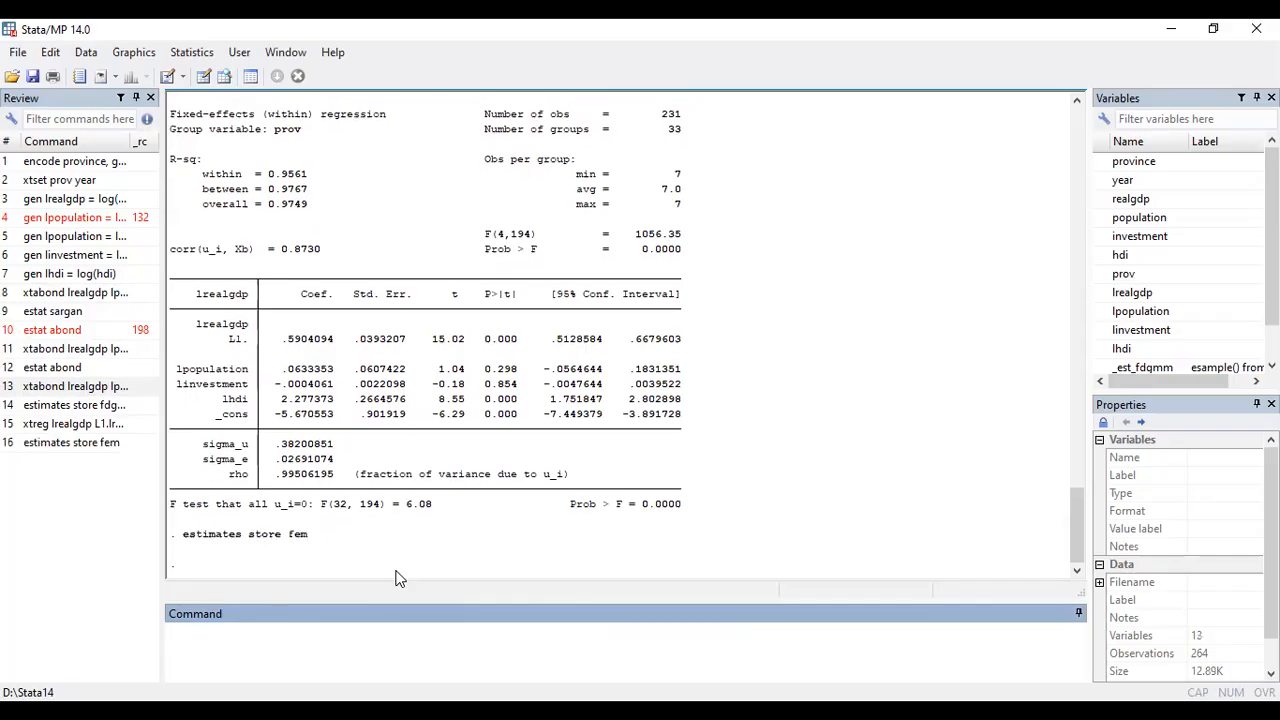
Reuse the xtreg command as regress without the fe option, and run the pooled regression of lrealgdp on L1.lrealgdp, lpopulation, linvestment and lhdi
left_click(104, 423)
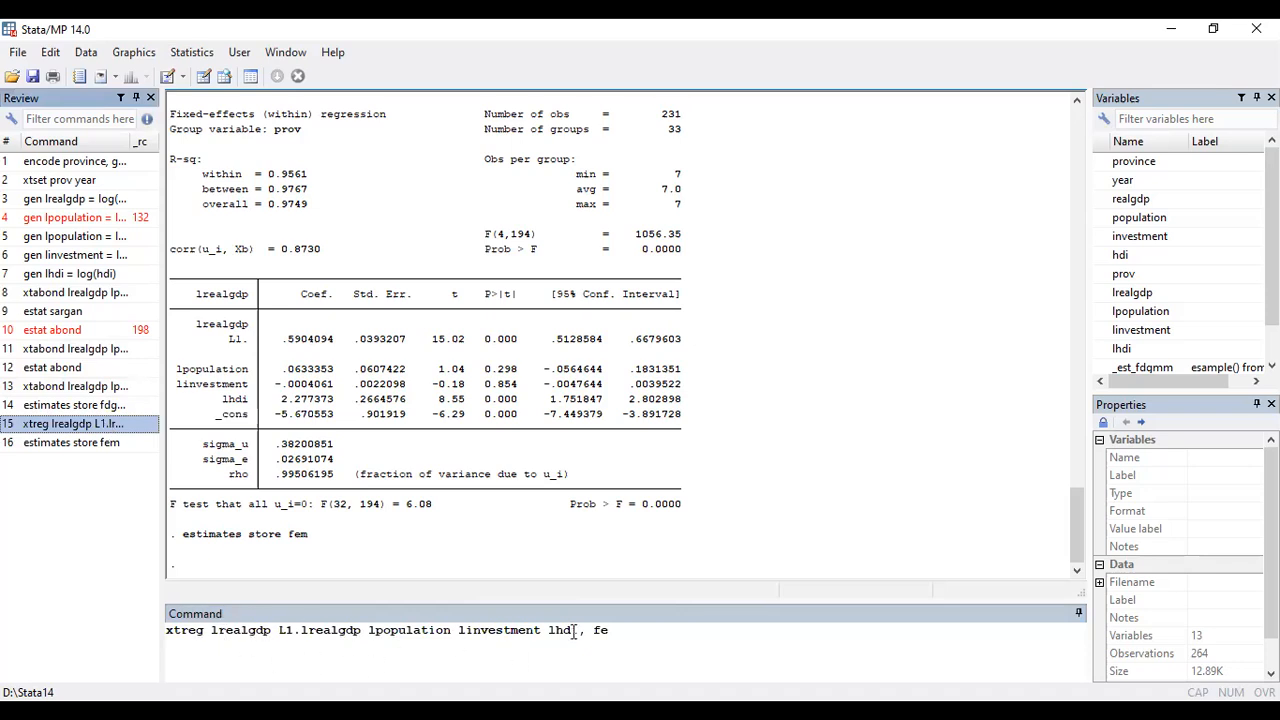
left_click_drag(577, 630, 772, 645)
key("BackSpace")
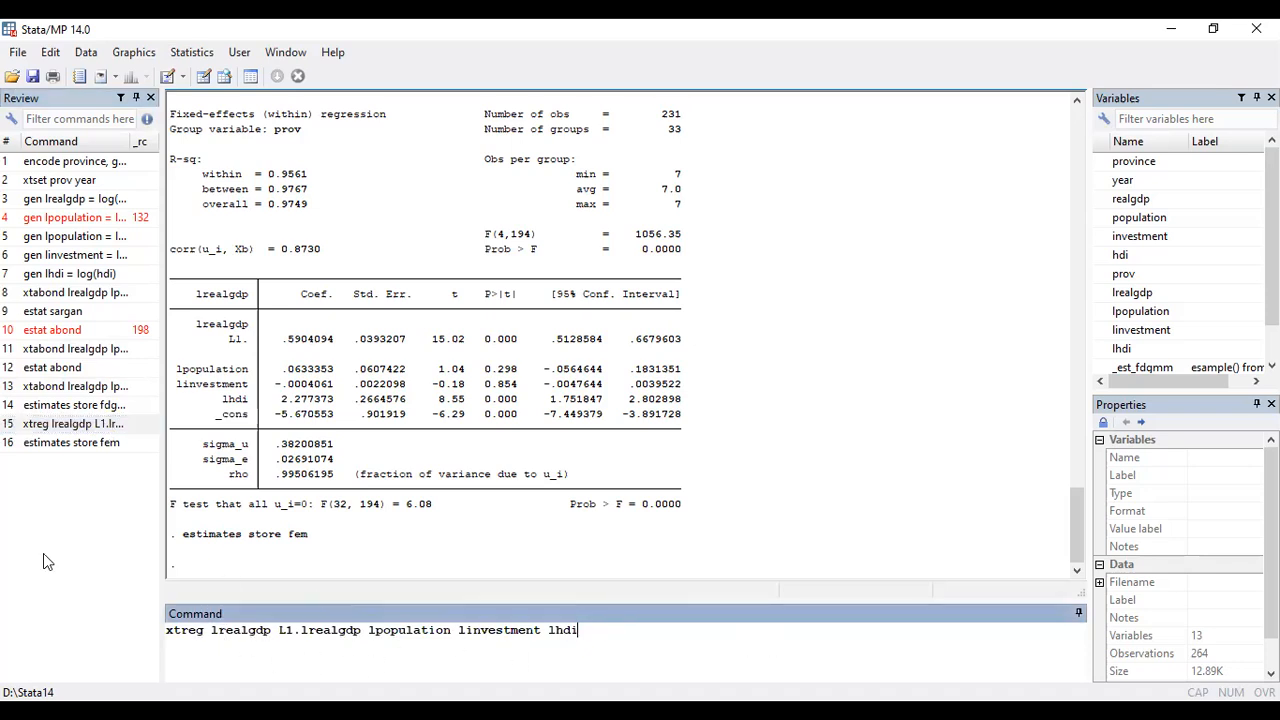
left_click_drag(190, 639, 15, 613)
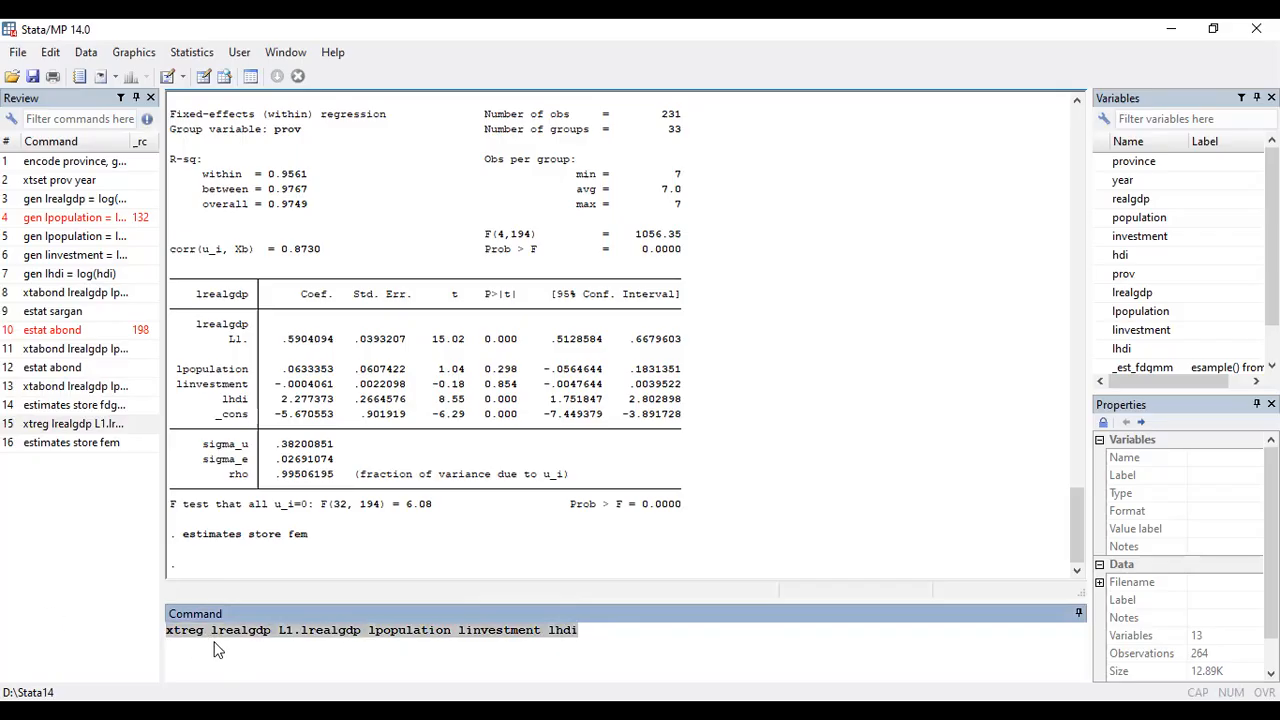
left_click(207, 632)
double_click(207, 632)
type("regress")
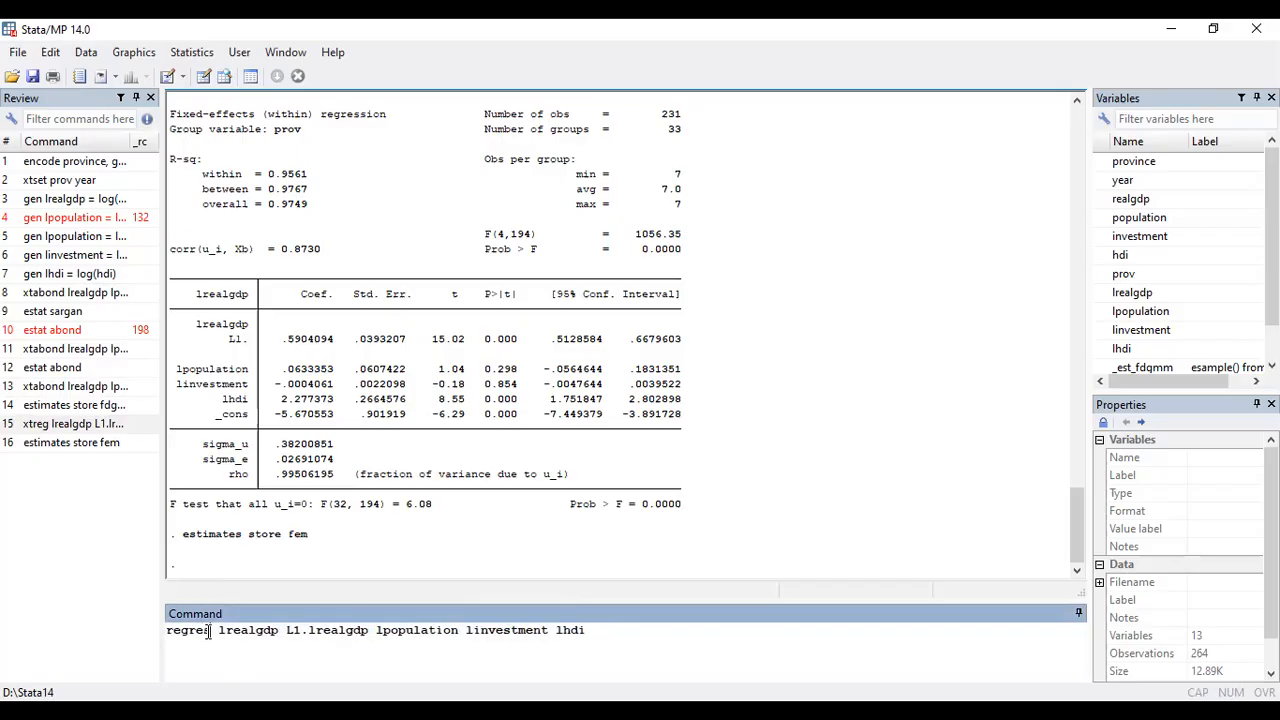
key("Return")
Store the pooled regression estimates as pls
type("estimates")
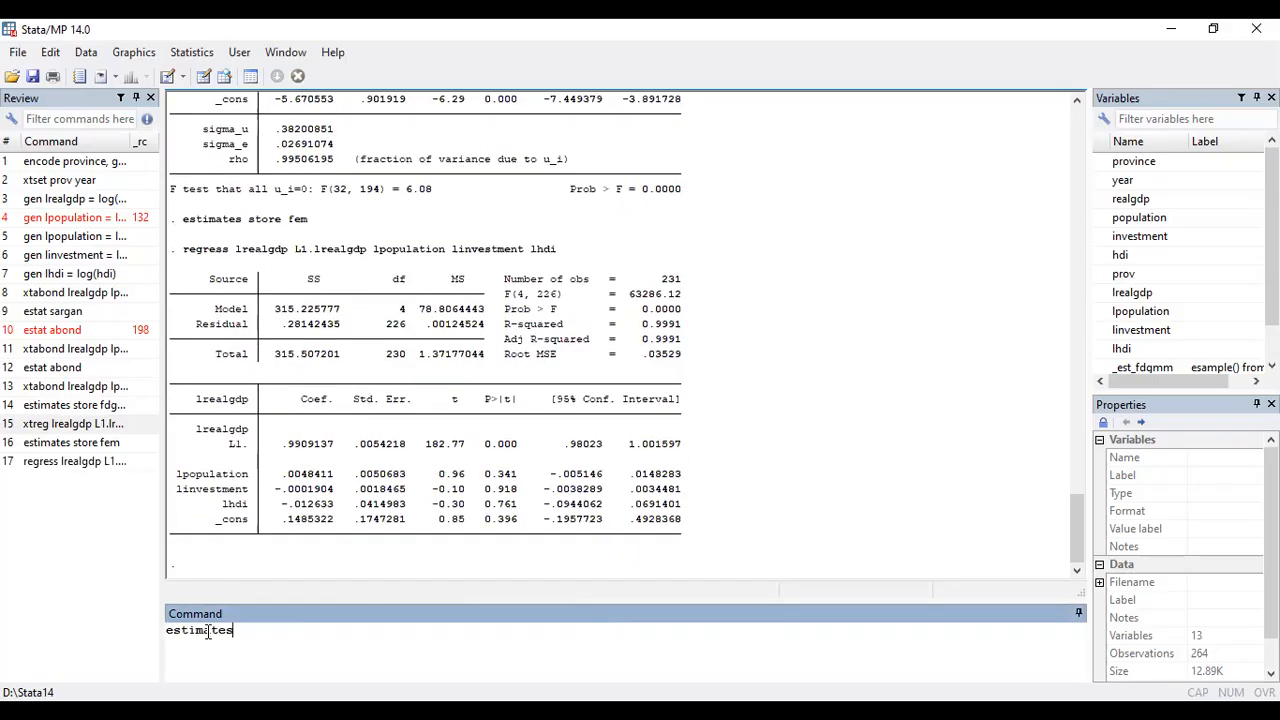
type(" store pls")
key("Return")
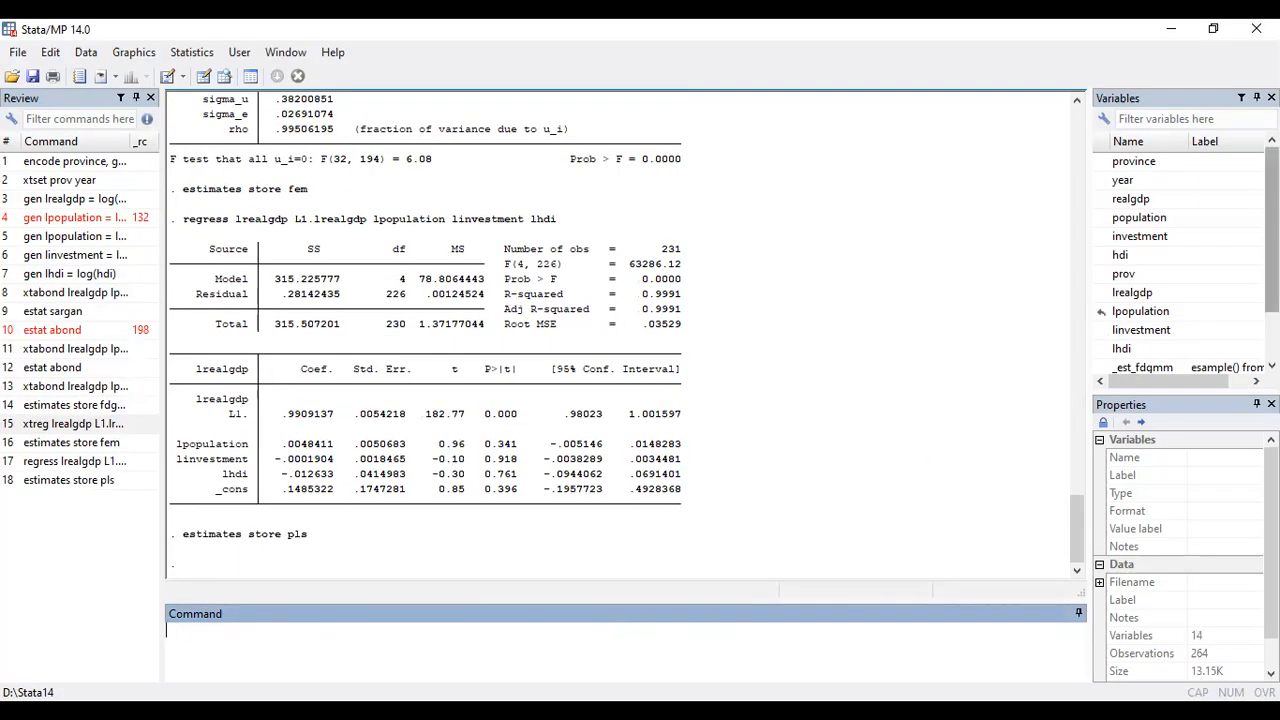
Tabulate the stored estimates fdgmm, fem and pls side by side with significance stars and stats(N)
scroll(1200, 346, "down", 1)
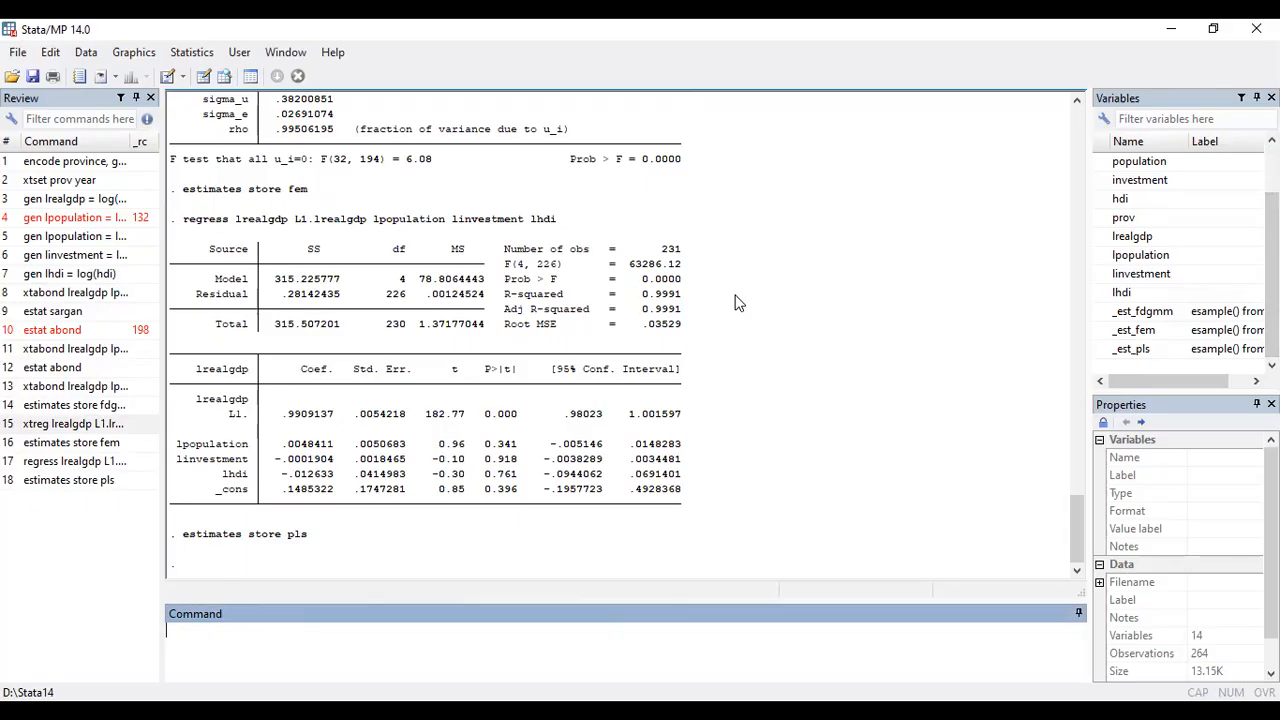
type("estimates table ")
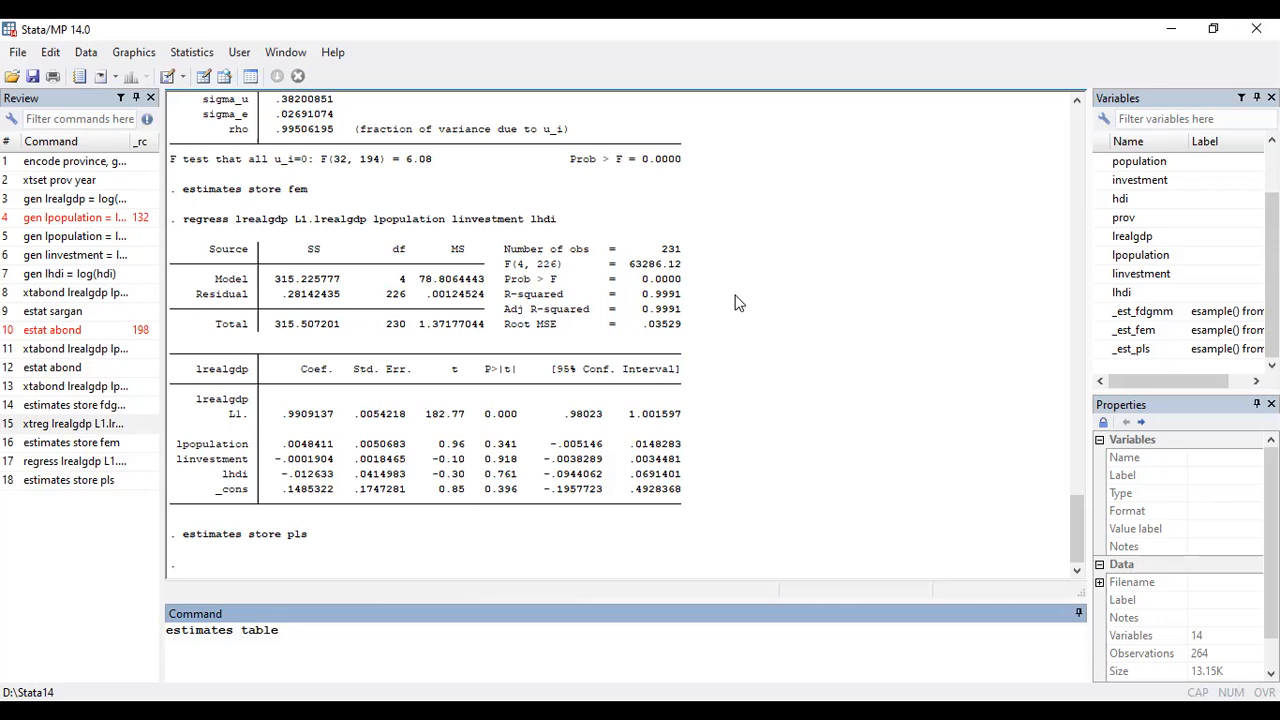
type("fdgmm fem pls, star stats(N)")
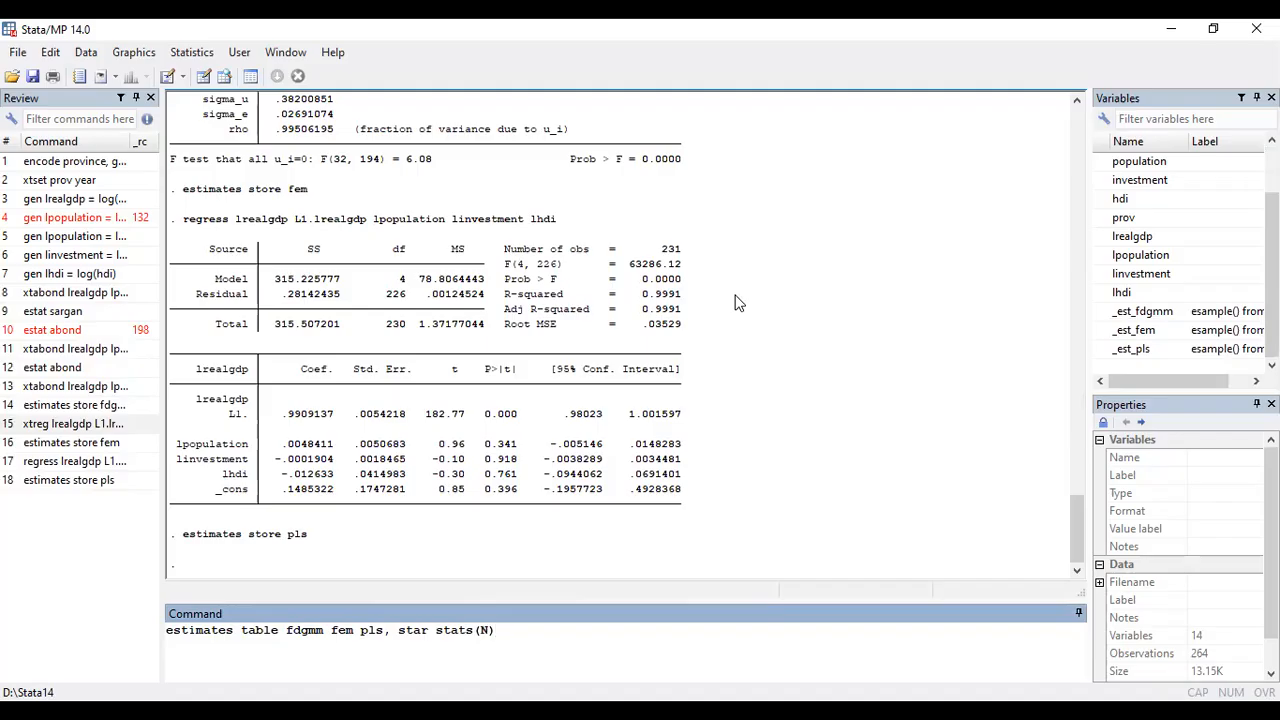
key("Return")
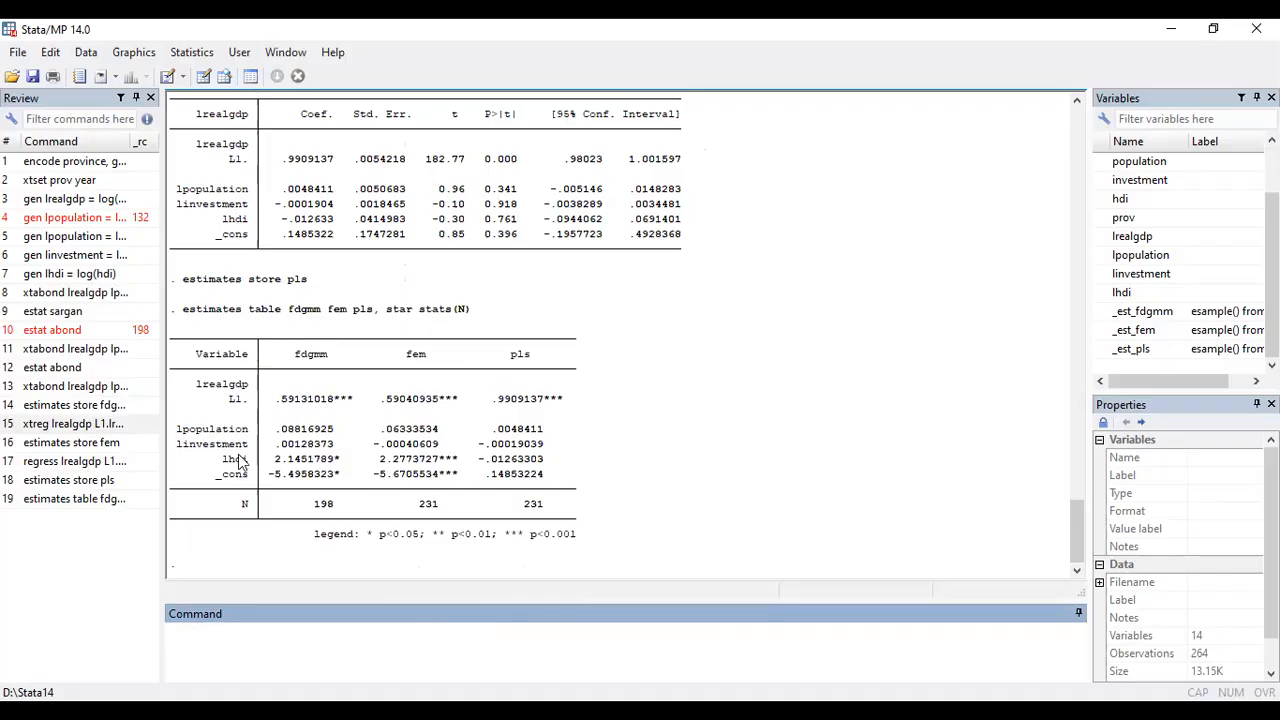
Compare the L1.lrealgdp coefficients across the fdgmm, fem and pls columns of the estimates table
left_click_drag(343, 358, 282, 358)
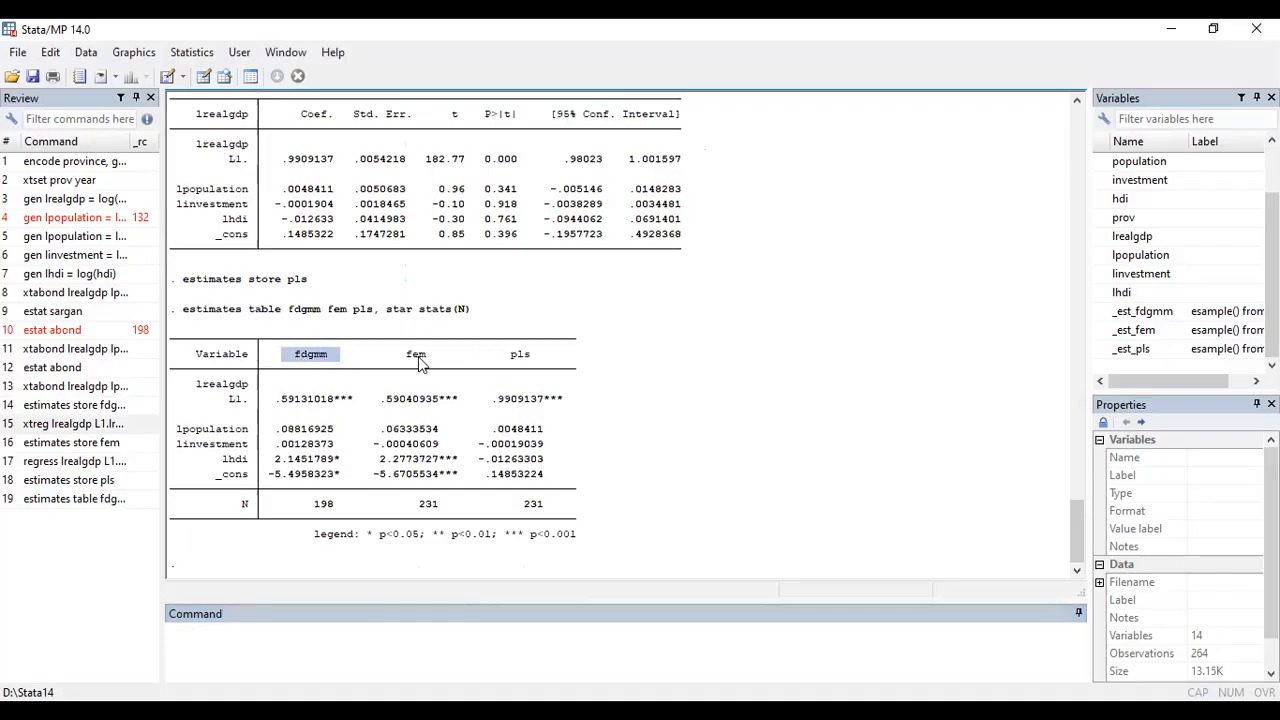
left_click_drag(440, 358, 403, 358)
left_click_drag(544, 358, 512, 358)
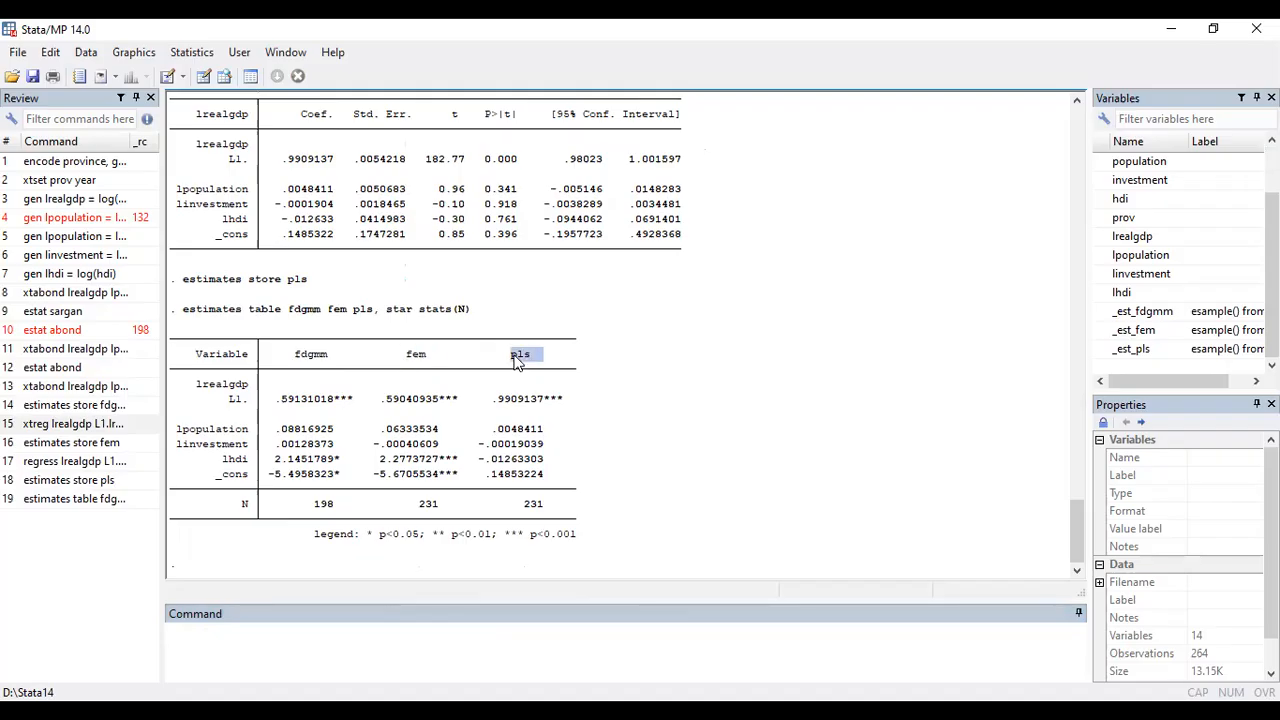
left_click(657, 413)
left_click_drag(381, 401, 411, 405)
left_click_drag(275, 401, 307, 405)
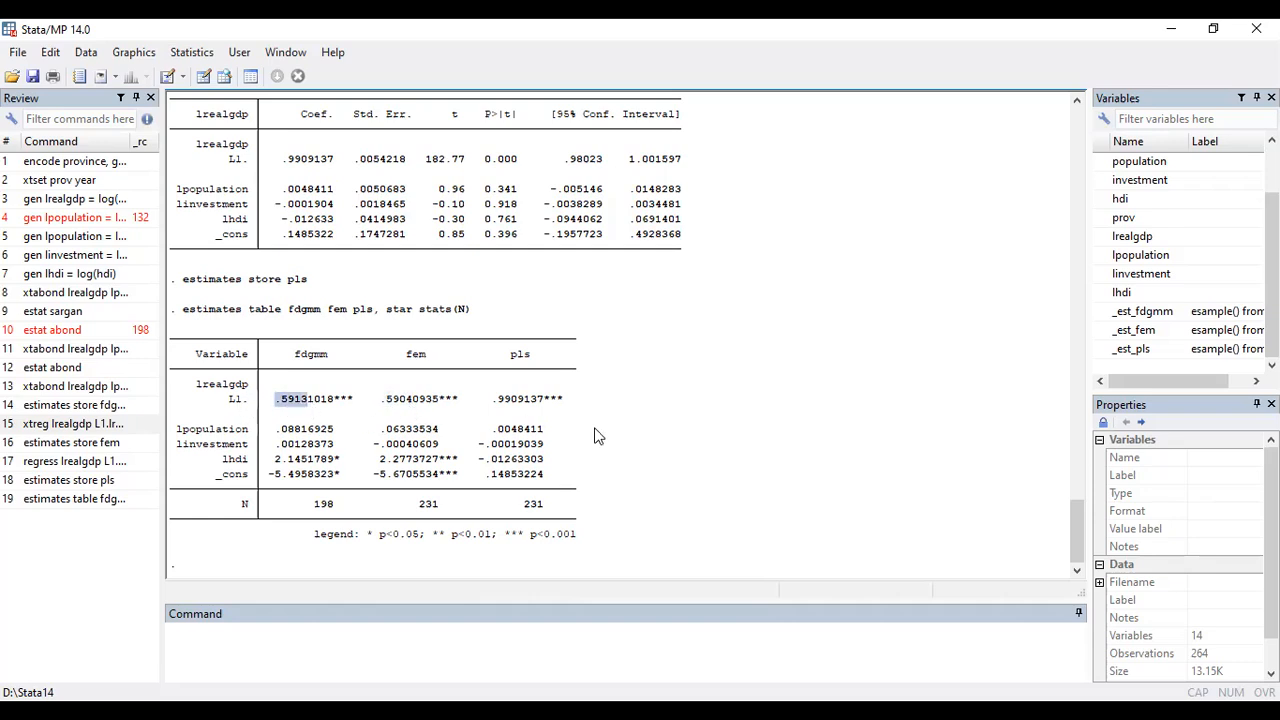
left_click_drag(492, 405, 529, 408)
left_click(528, 408)
left_click_drag(333, 405, 274, 405)
left_click(338, 414)
left_click_drag(437, 357, 400, 357)
left_click(448, 409)
left_click_drag(381, 400, 458, 402)
mouse_move(319, 400)
left_mouse_down()
mouse_move(271, 398)
mouse_move(327, 397)
left_mouse_up()
left_click(350, 401)
Run an Arellano-Bover/Blundell-Bond estimation of lrealgdp on lpopulation, linvestment and lhdi with one lag of the dependent variable
left_click(195, 52)
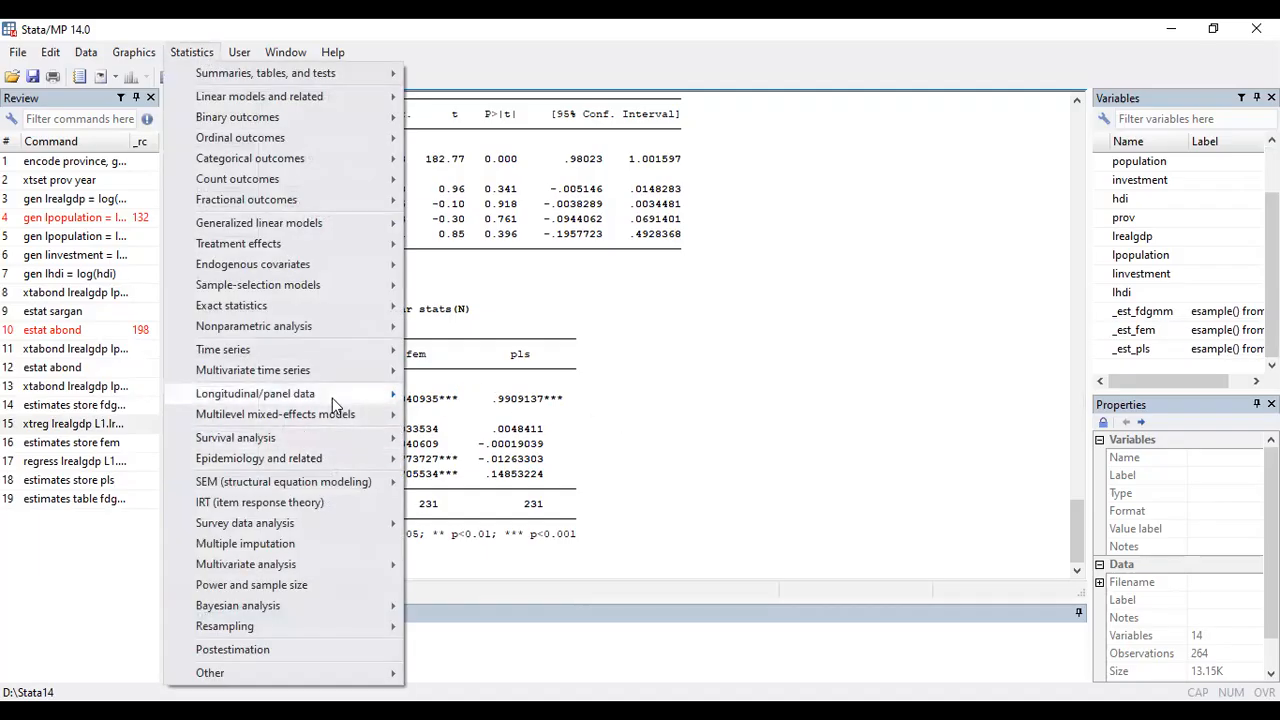
mouse_move(330, 389)
mouse_move(622, 448)
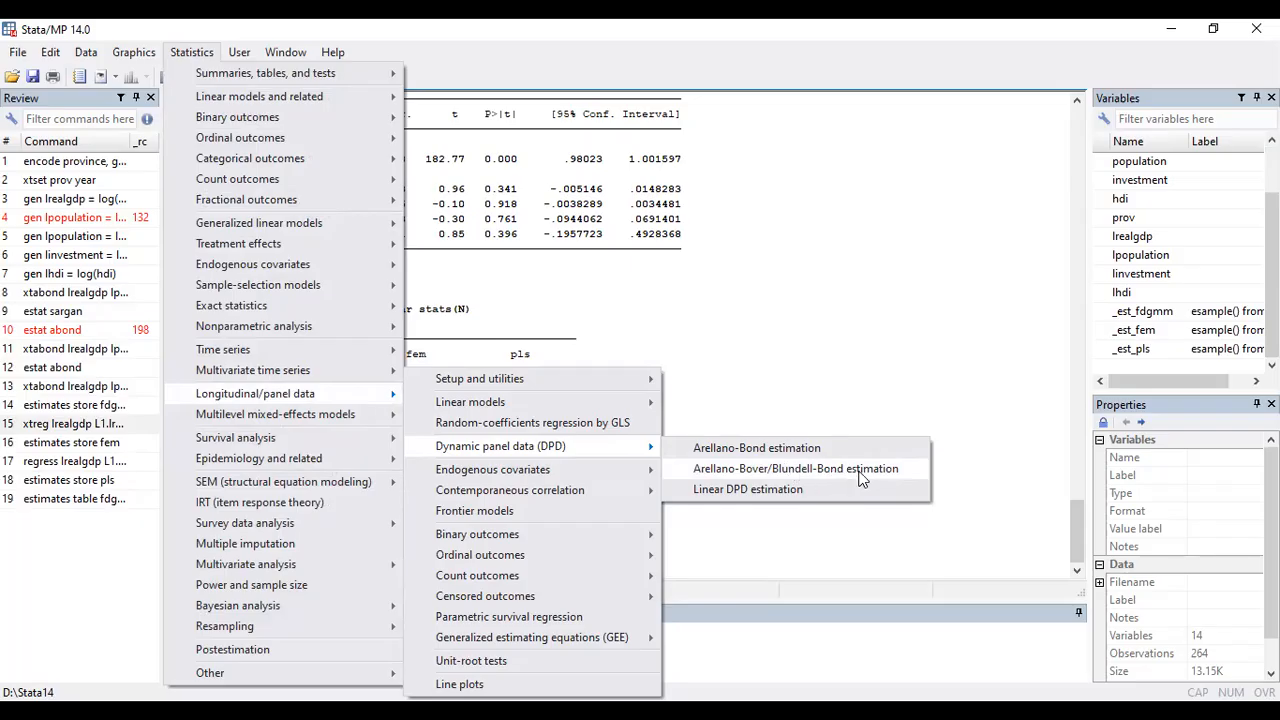
left_click(894, 471)
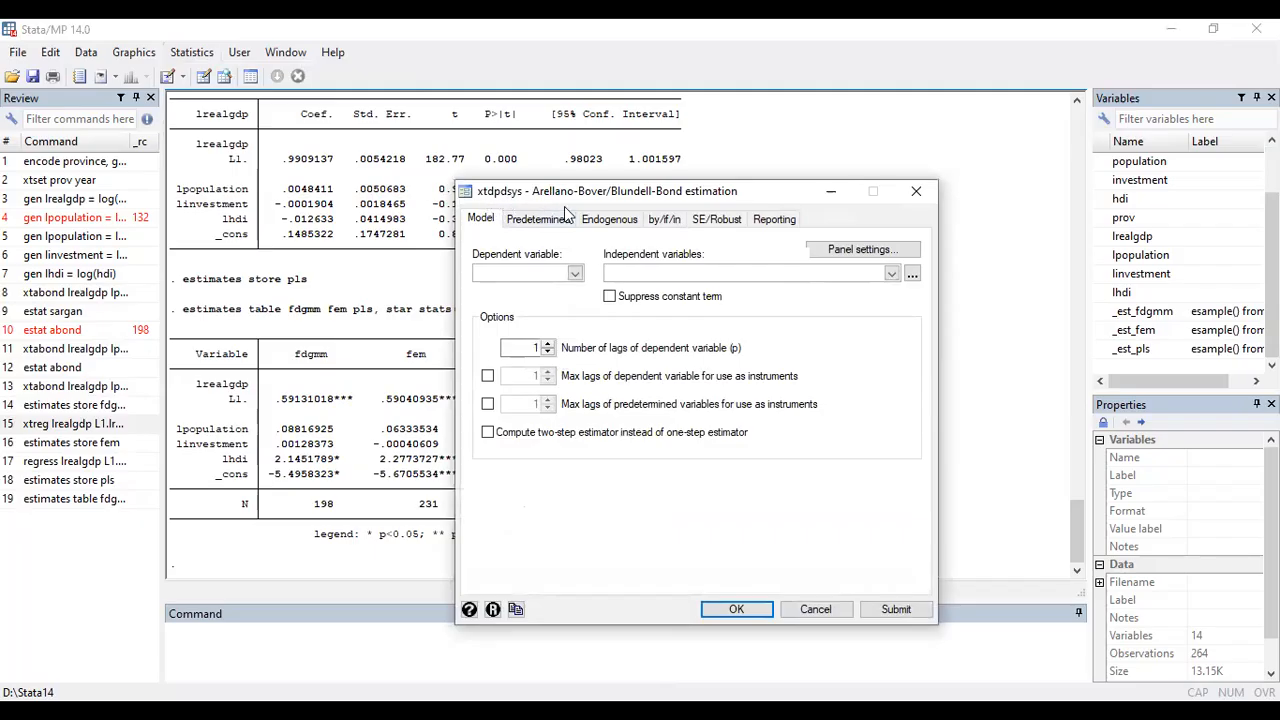
left_click(575, 274)
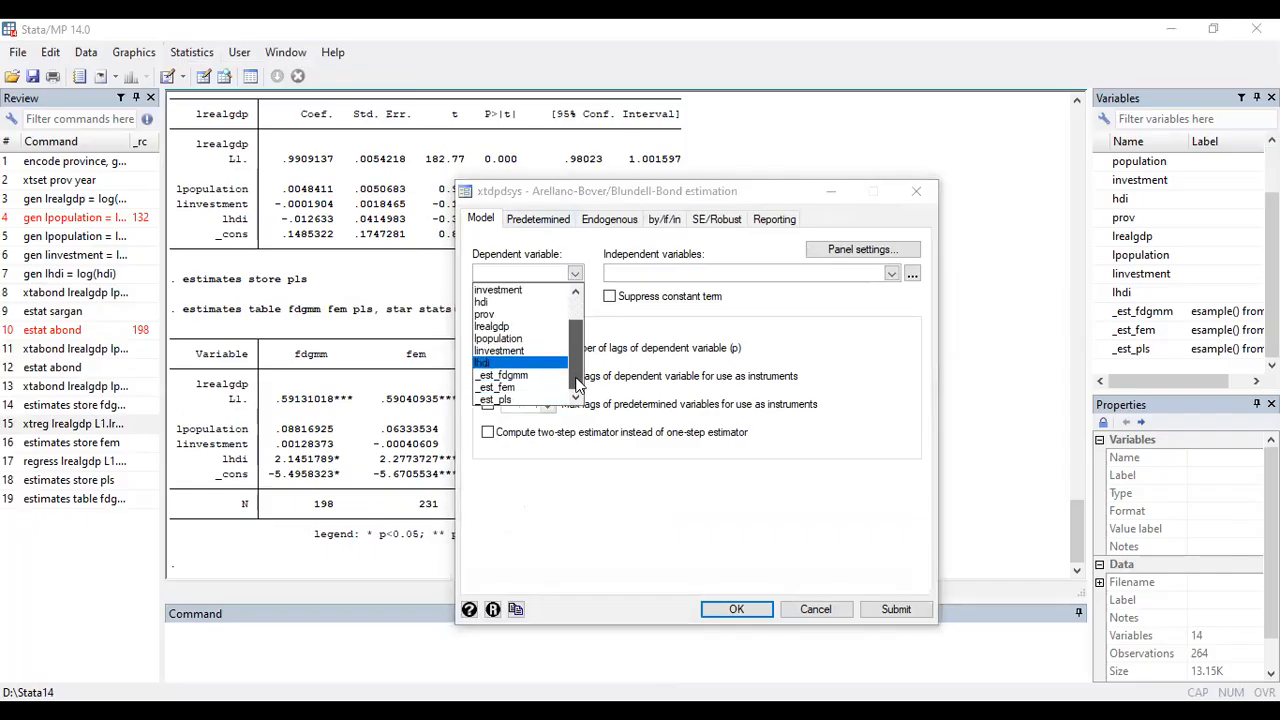
left_click(511, 328)
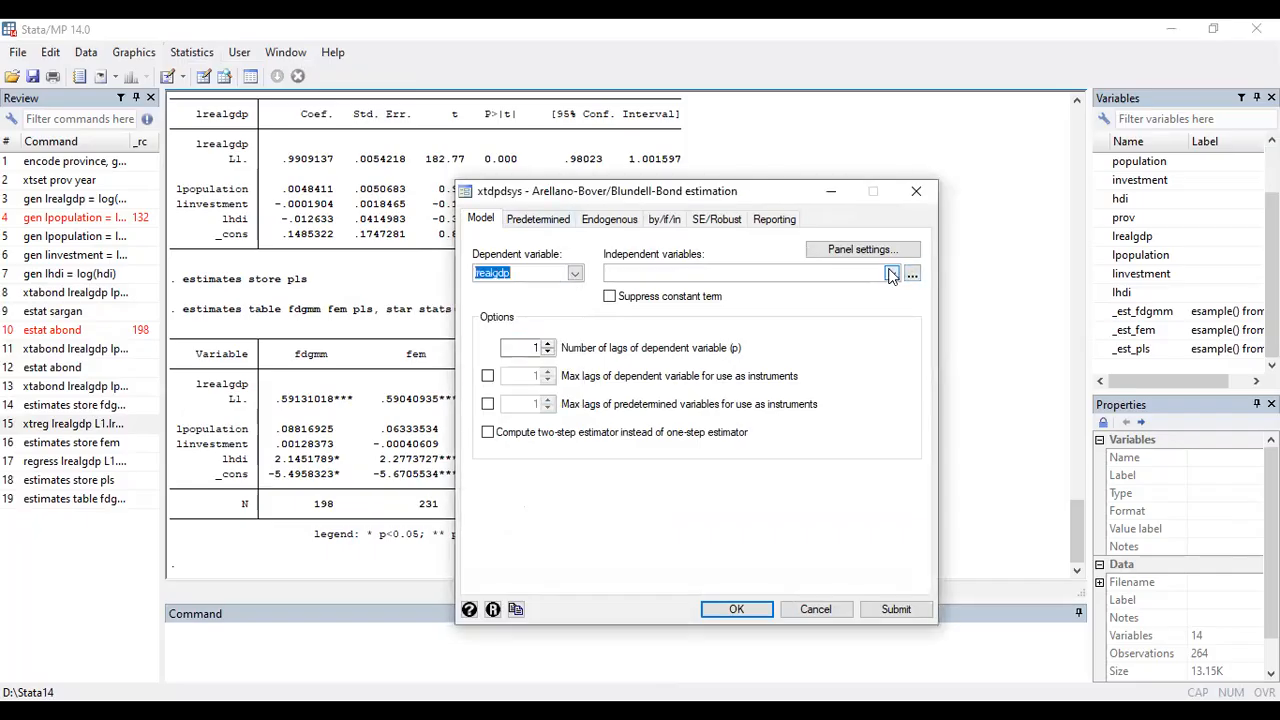
left_click(892, 274)
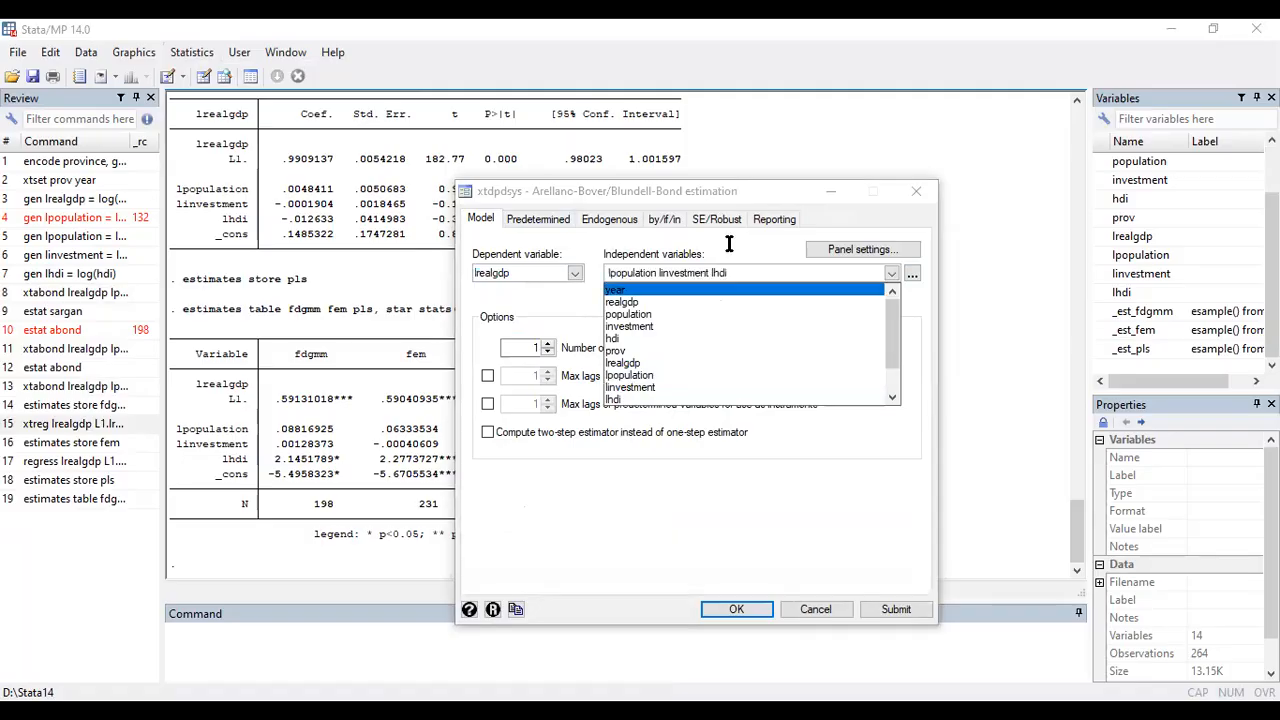
left_click(729, 244)
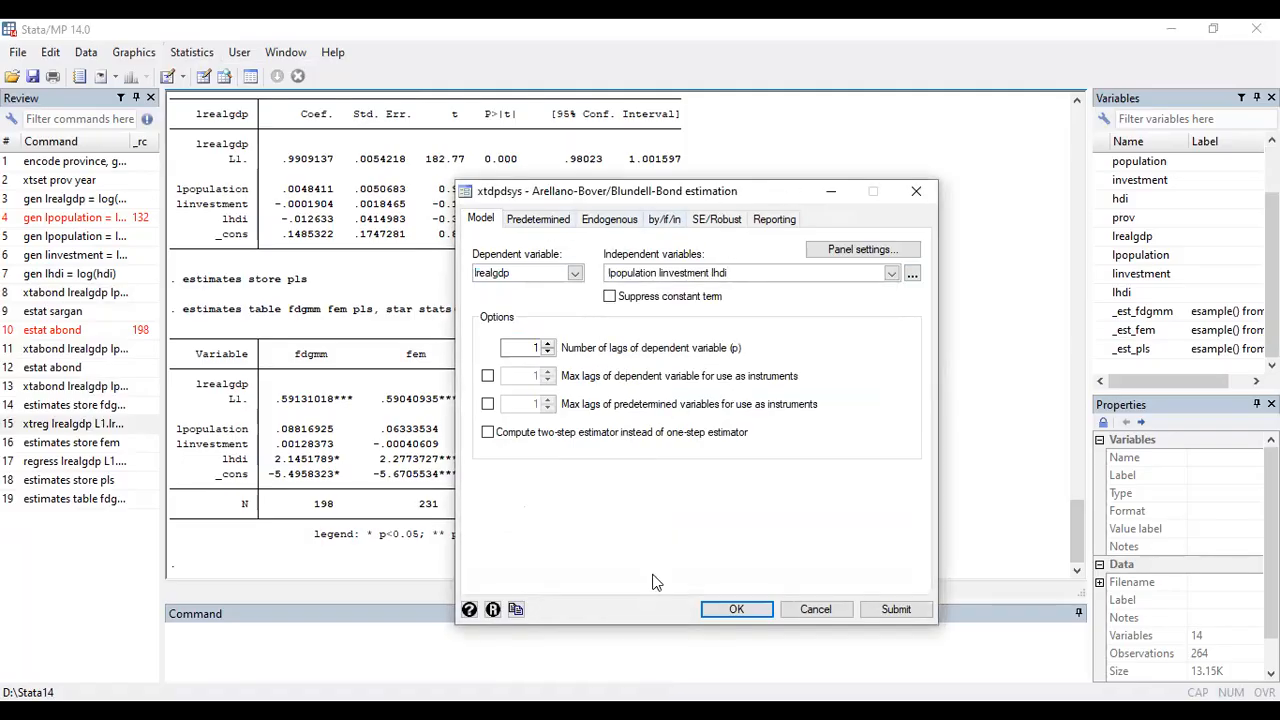
left_click(736, 609)
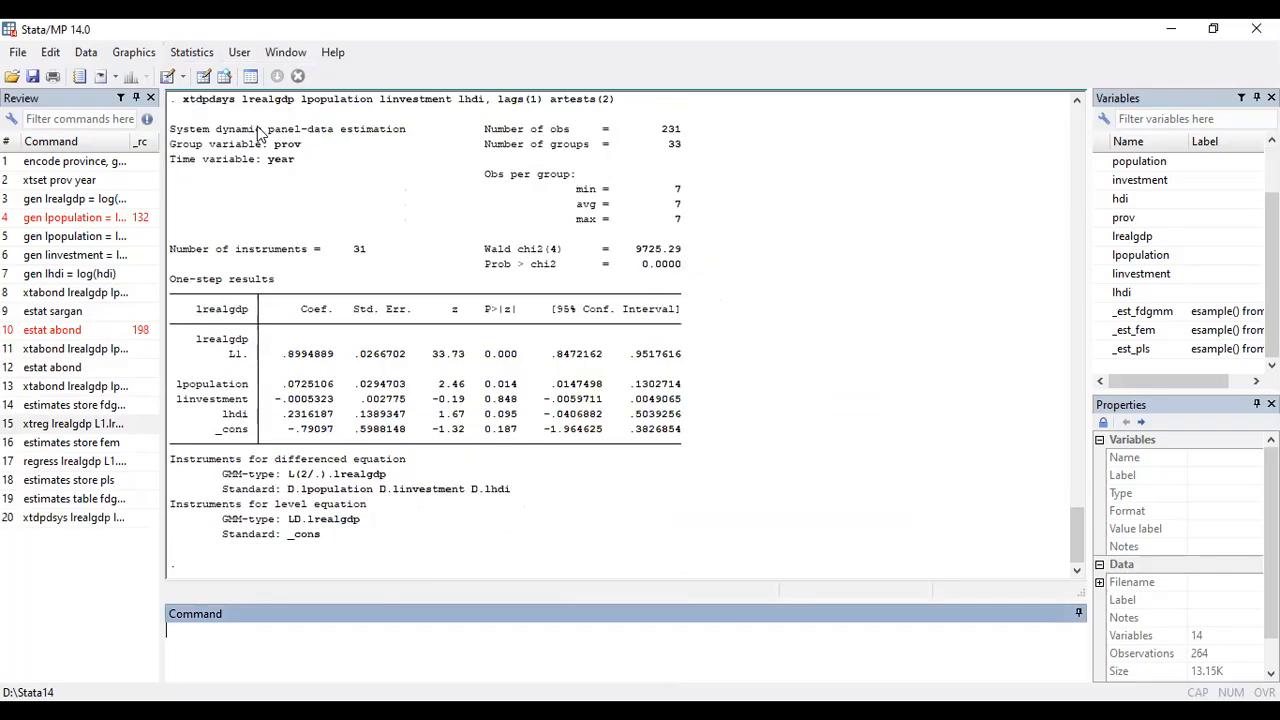
left_click_drag(170, 128, 414, 133)
left_click(416, 134)
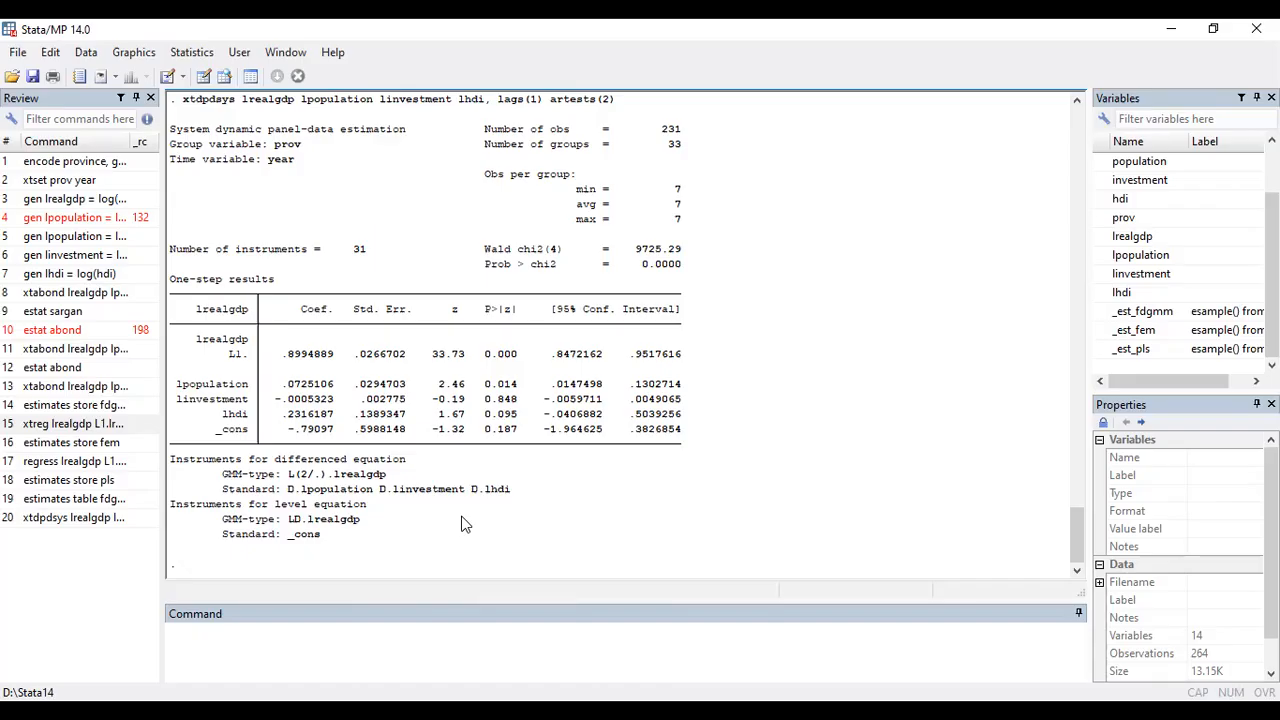
Run the Sargan test with estat sargan on the system GMM model and check its p-value against the null hypothesis
left_click(342, 632)
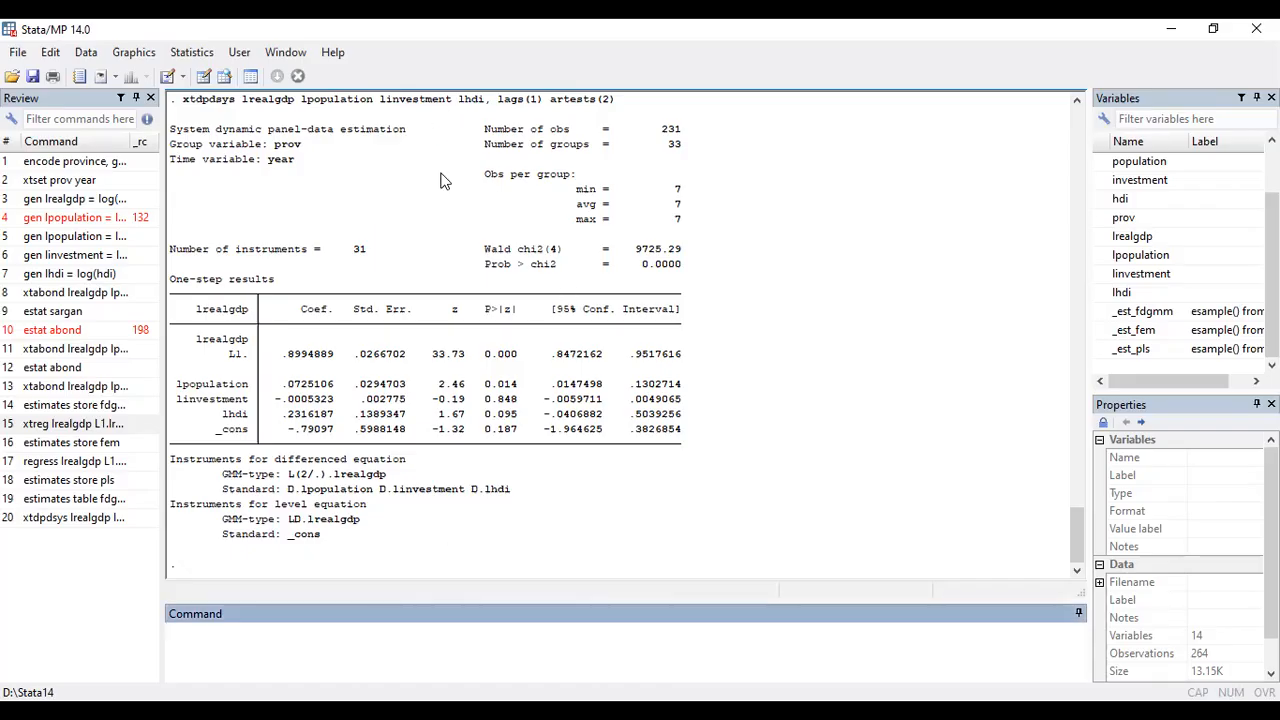
type("estat sargan")
key("Return")
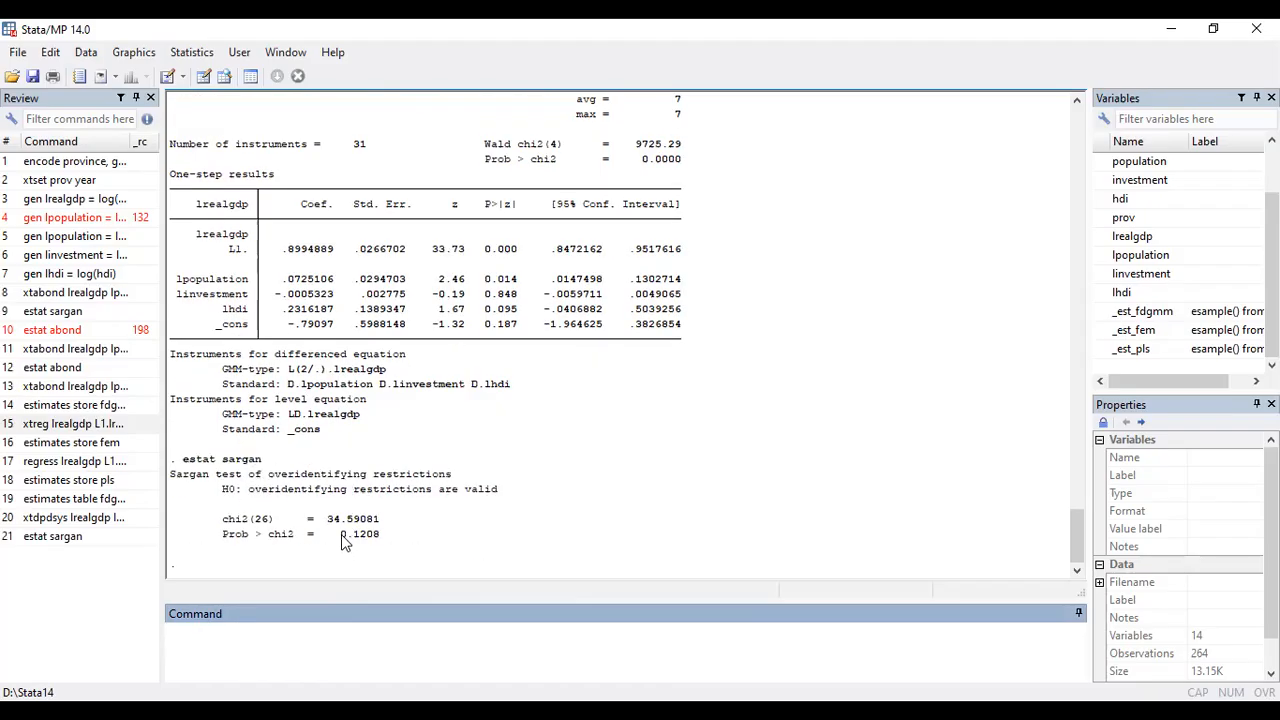
left_click_drag(341, 536, 397, 540)
mouse_move(500, 489)
left_mouse_down()
mouse_move(240, 492)
mouse_move(502, 494)
left_mouse_up()
left_click(251, 490)
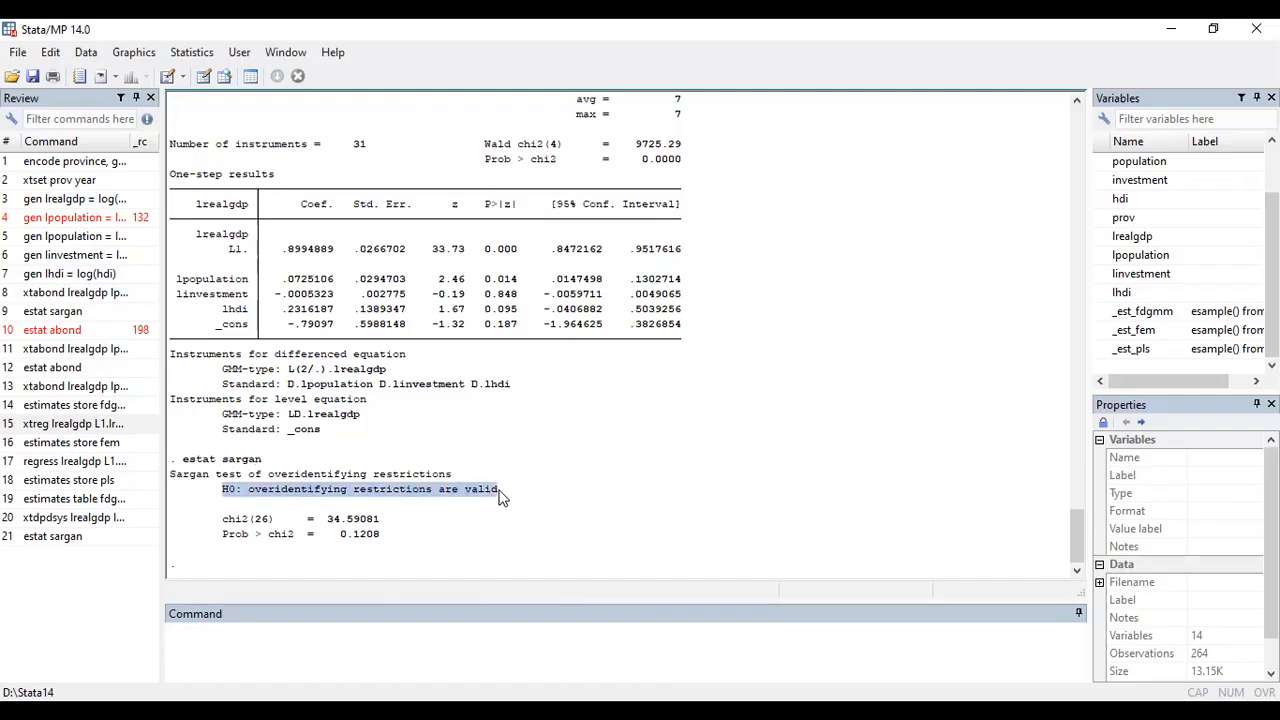
left_click(502, 497)
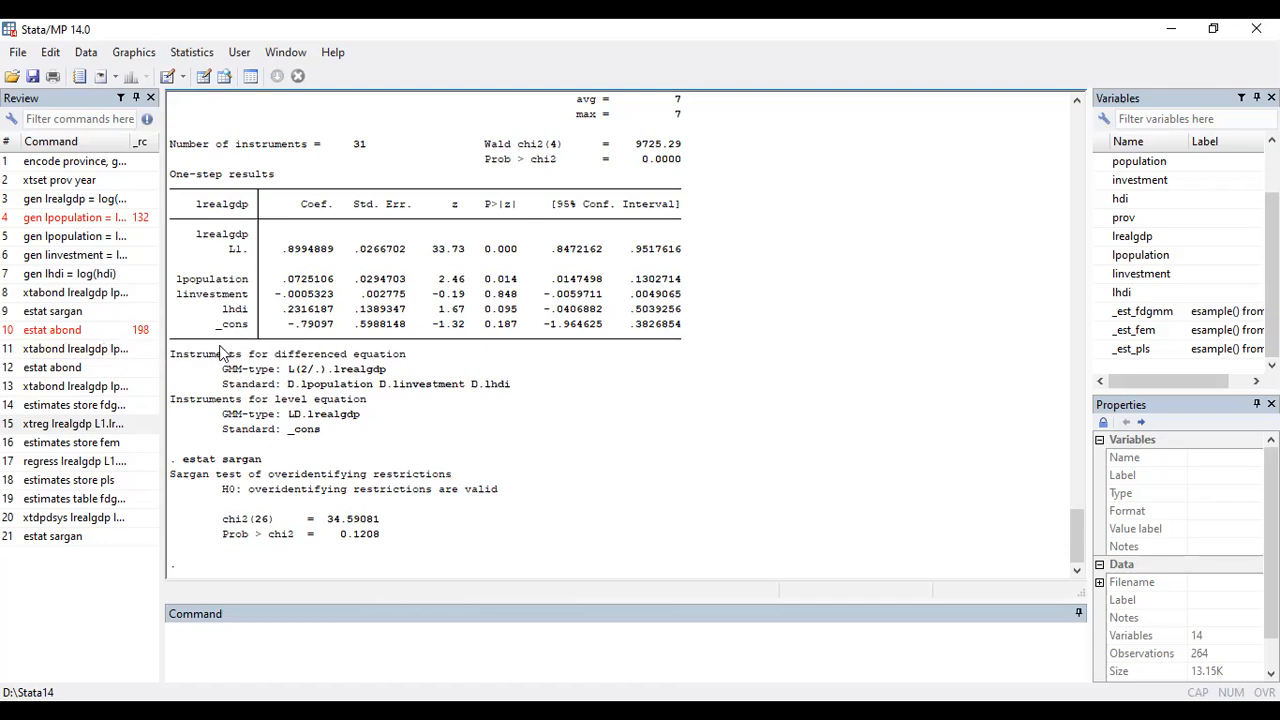
Reuse the xtdpdsys command with vce(robust) added and run the system GMM estimation with robust standard errors
left_click(95, 517)
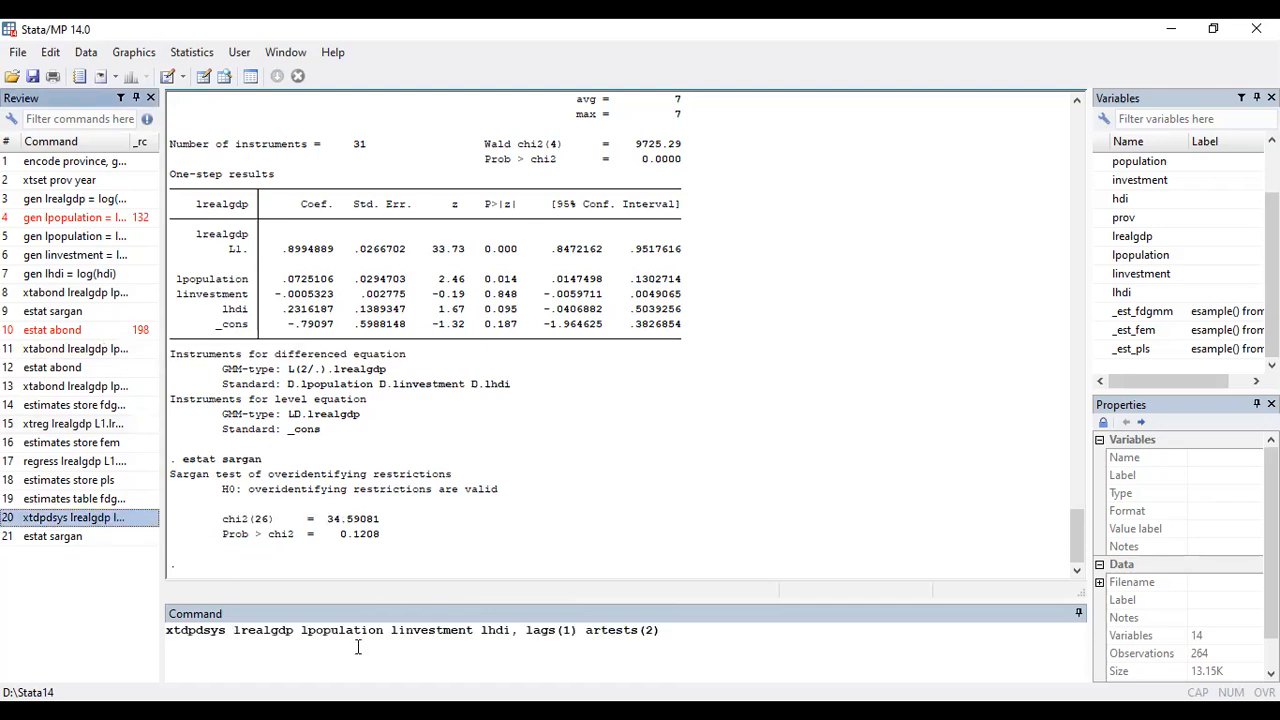
left_click(580, 631)
left_click(868, 660)
type("vce")
key("BackSpace")
key("BackSpace")
type("ce(ro")
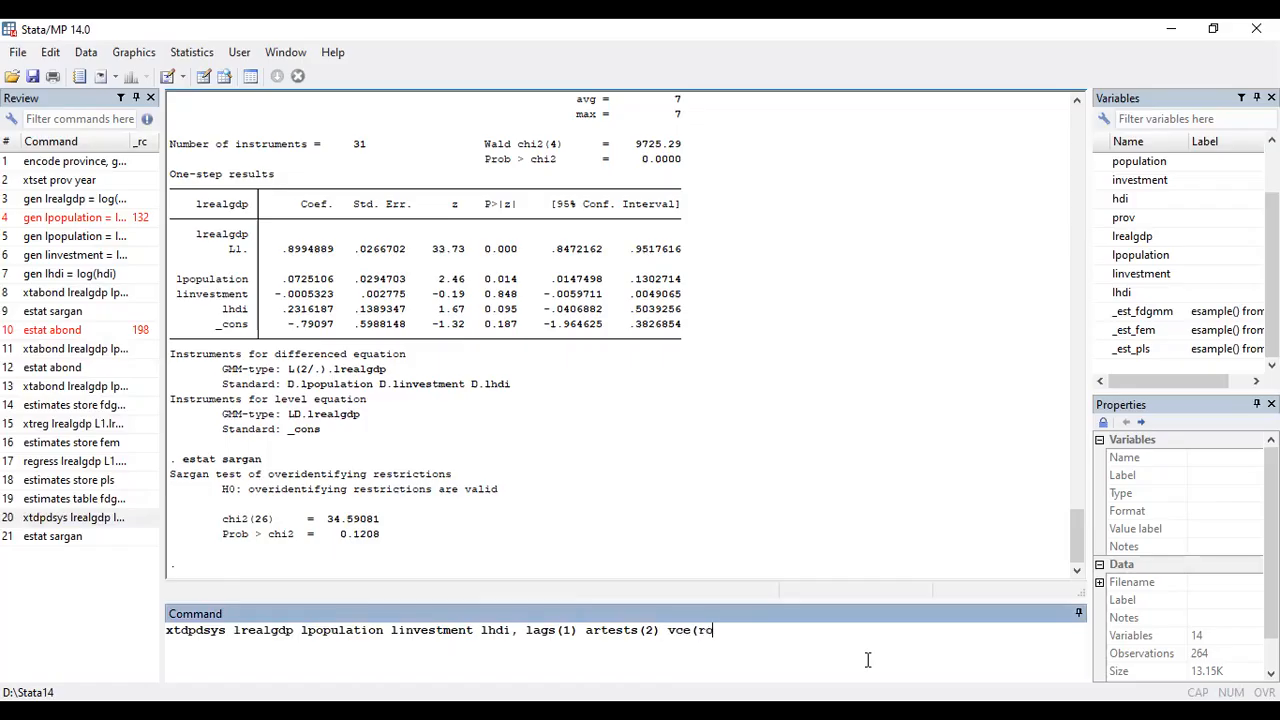
type("bust)")
key("Return")
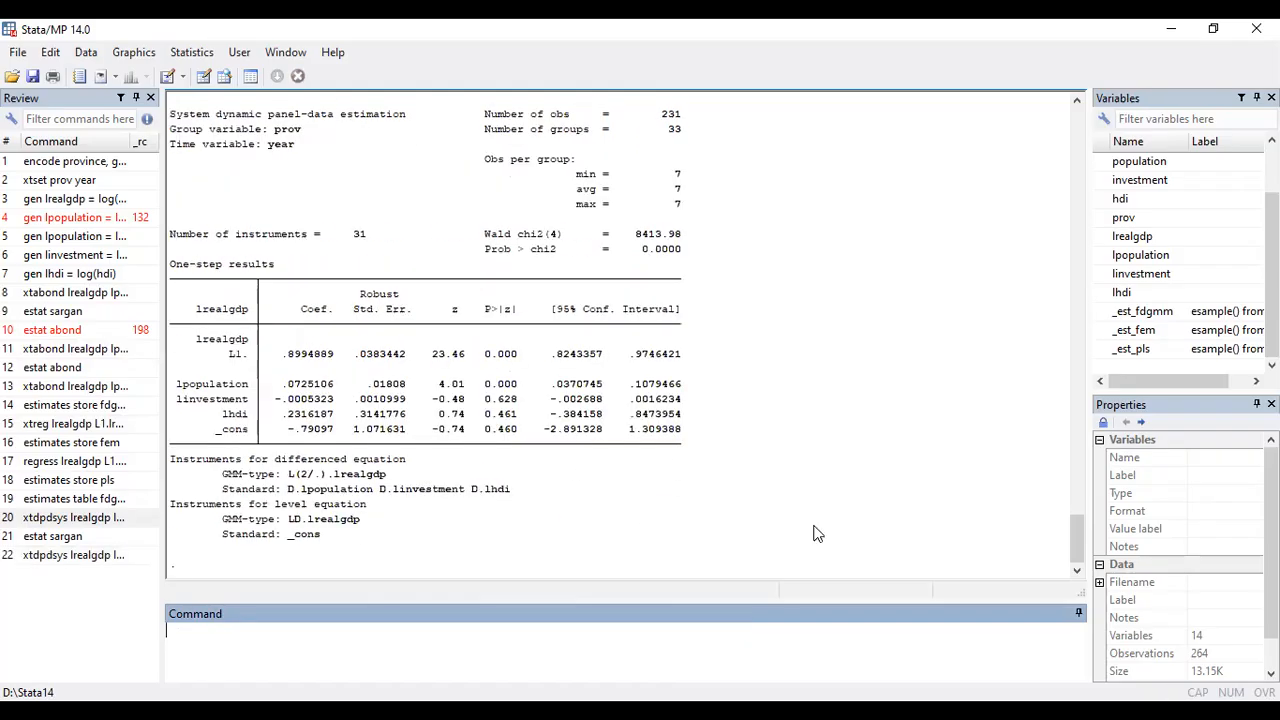
Run the Arellano-Bond autocorrelation test with estat abond and check the second-order p-value
type("estat abond")
key("Return")
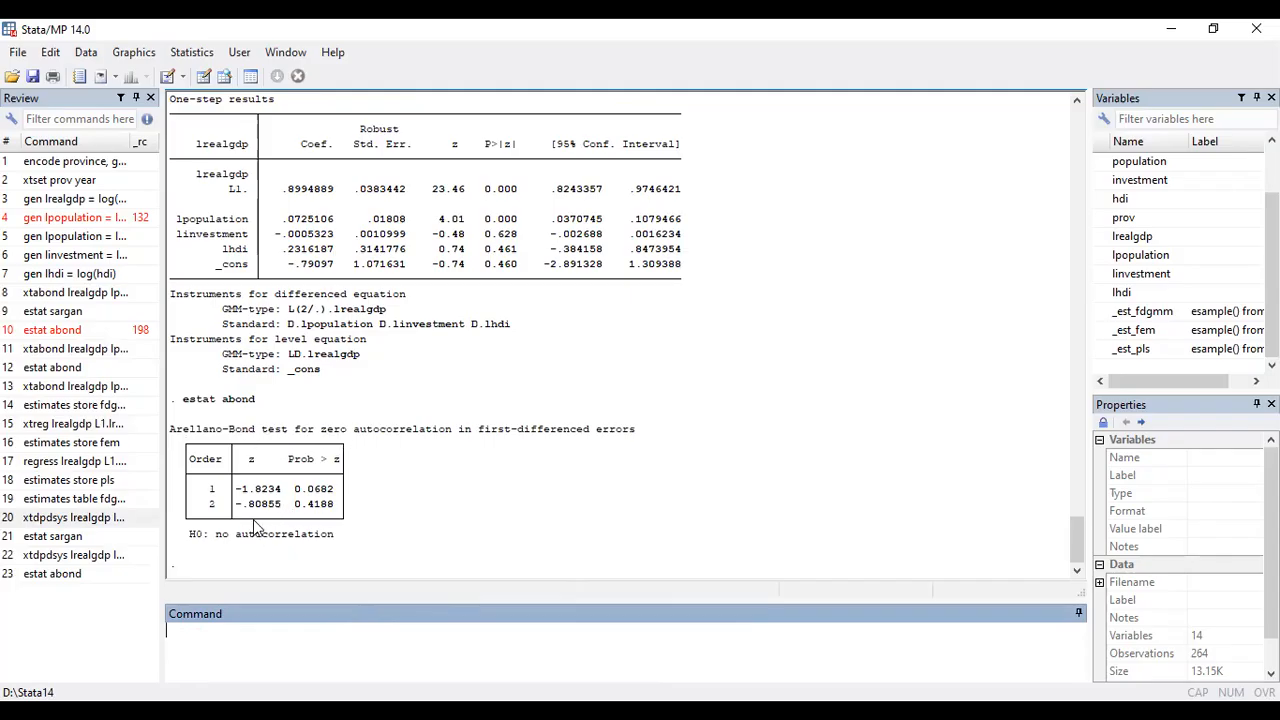
left_click_drag(293, 506, 343, 503)
left_click(342, 502)
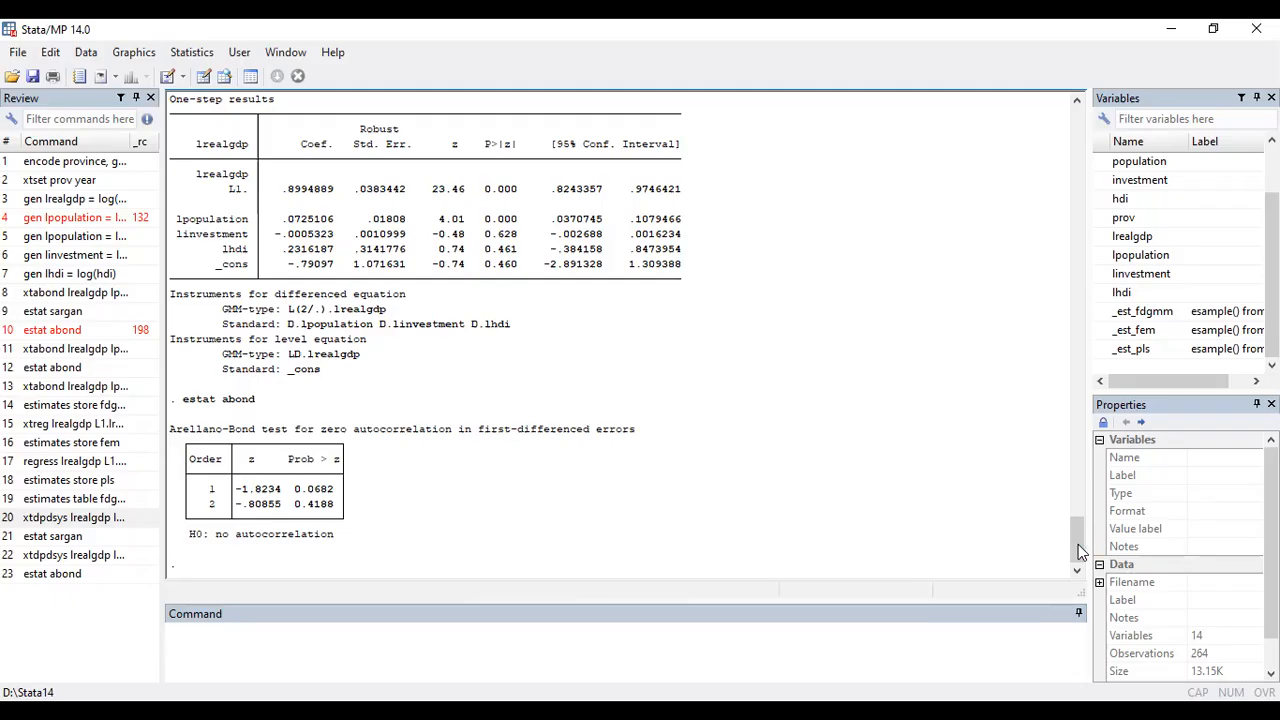
mouse_move(1079, 548)
left_mouse_down()
mouse_move(1073, 507)
mouse_move(1073, 555)
left_mouse_up()
Rerun the xtdpdsys estimation with vce(robust) and store its estimates as sysgmm
left_click(78, 555)
left_click(766, 630)
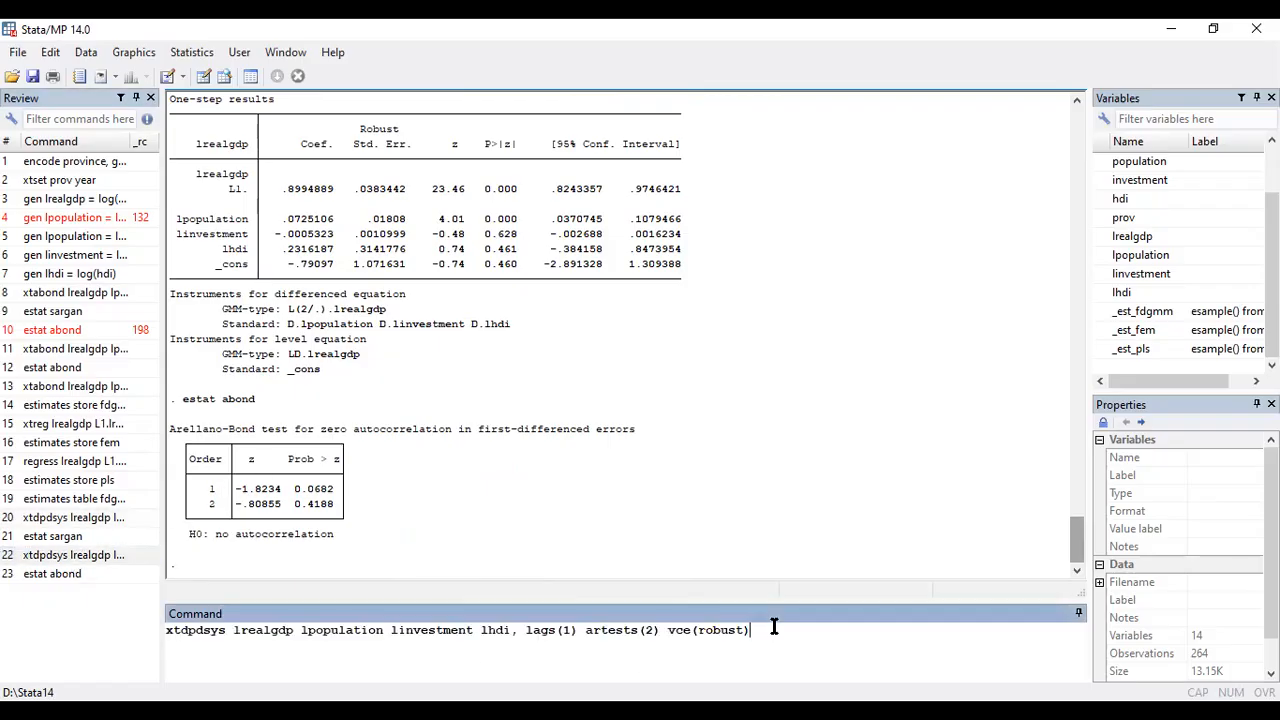
key("Return")
type("estimat")
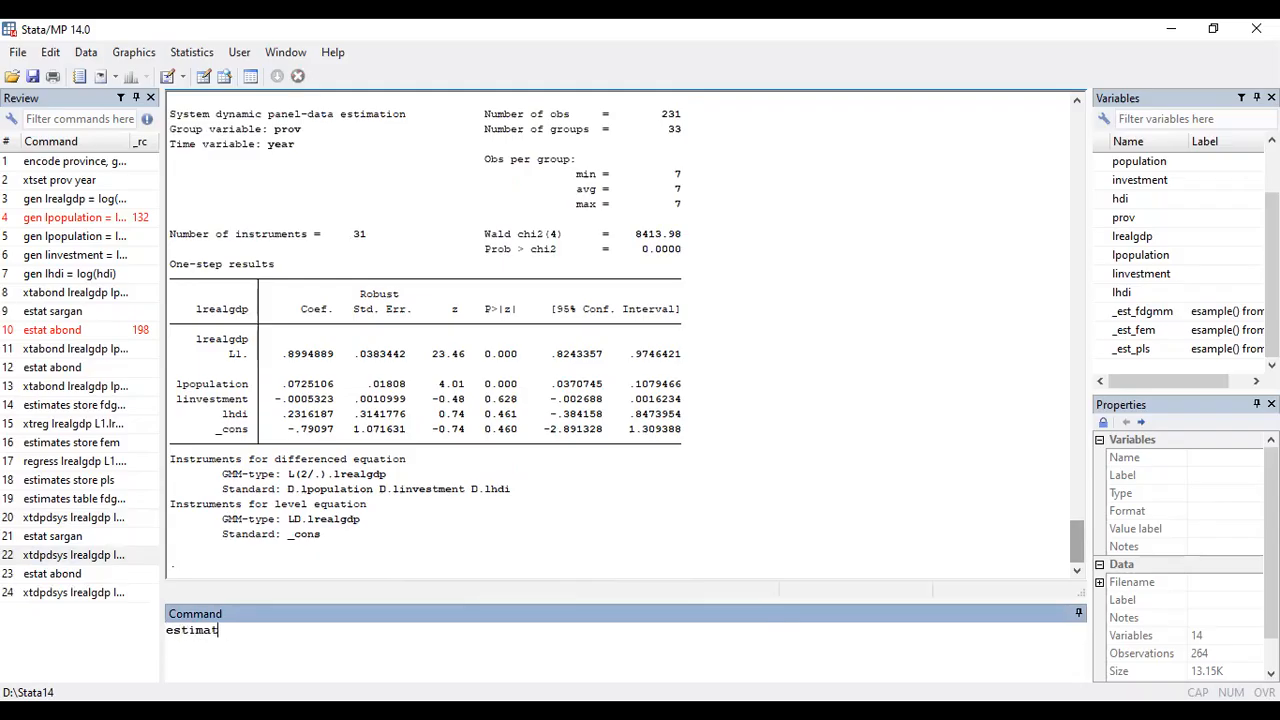
type("es store sysgmm")
key("Return")
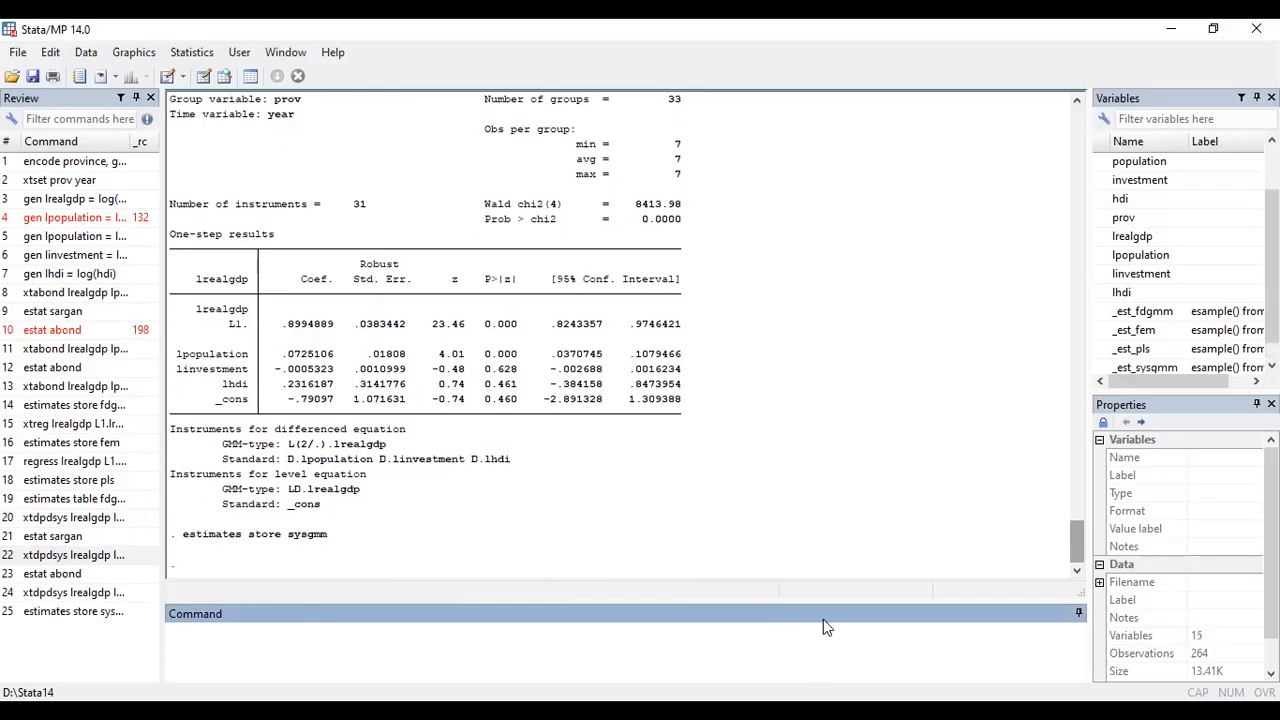
Reuse the estimates table command with sysgmm inserted after fdgmm, and produce the four-model comparison table
left_click(100, 499)
left_click(322, 632)
type("sysgmm fem pls, star stats(N")
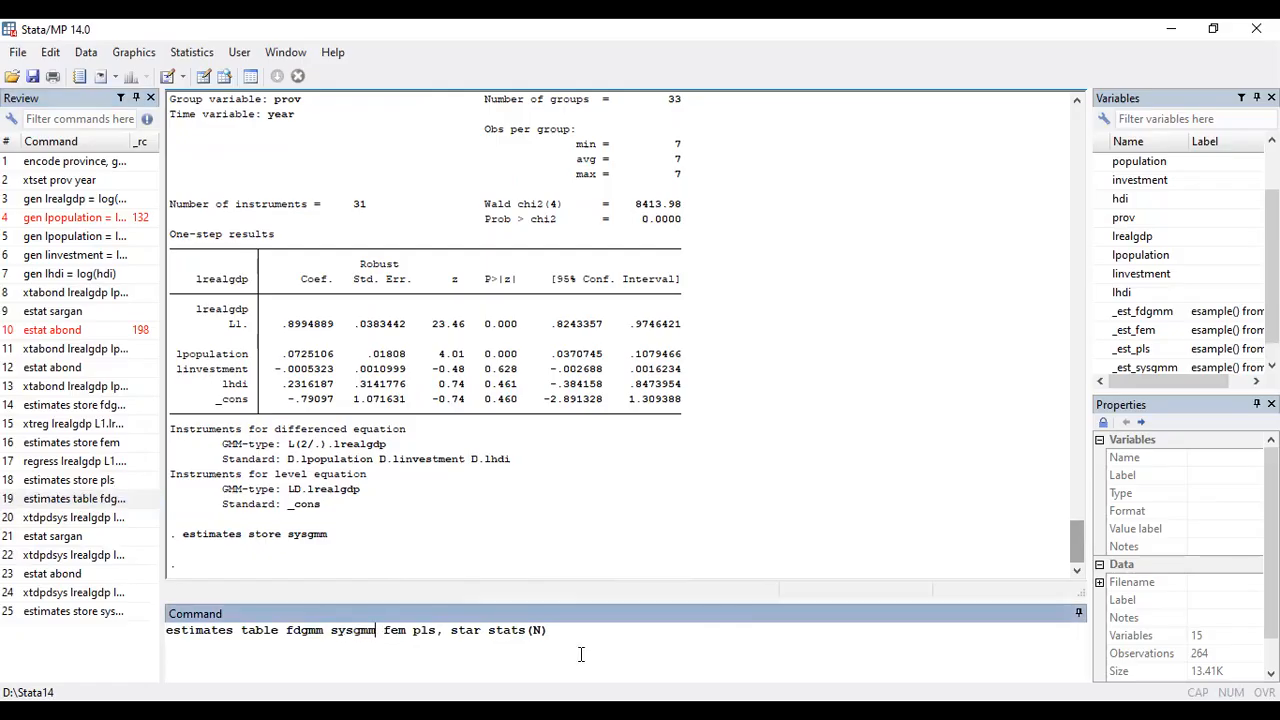
key("Return")
Examine the sysgmm coefficient of L1.lrealgdp in the comparison table and the lpopulation and lagged GDP rows in the robust system GMM output
left_click(385, 403)
left_click_drag(385, 402, 456, 399)
left_click(456, 399)
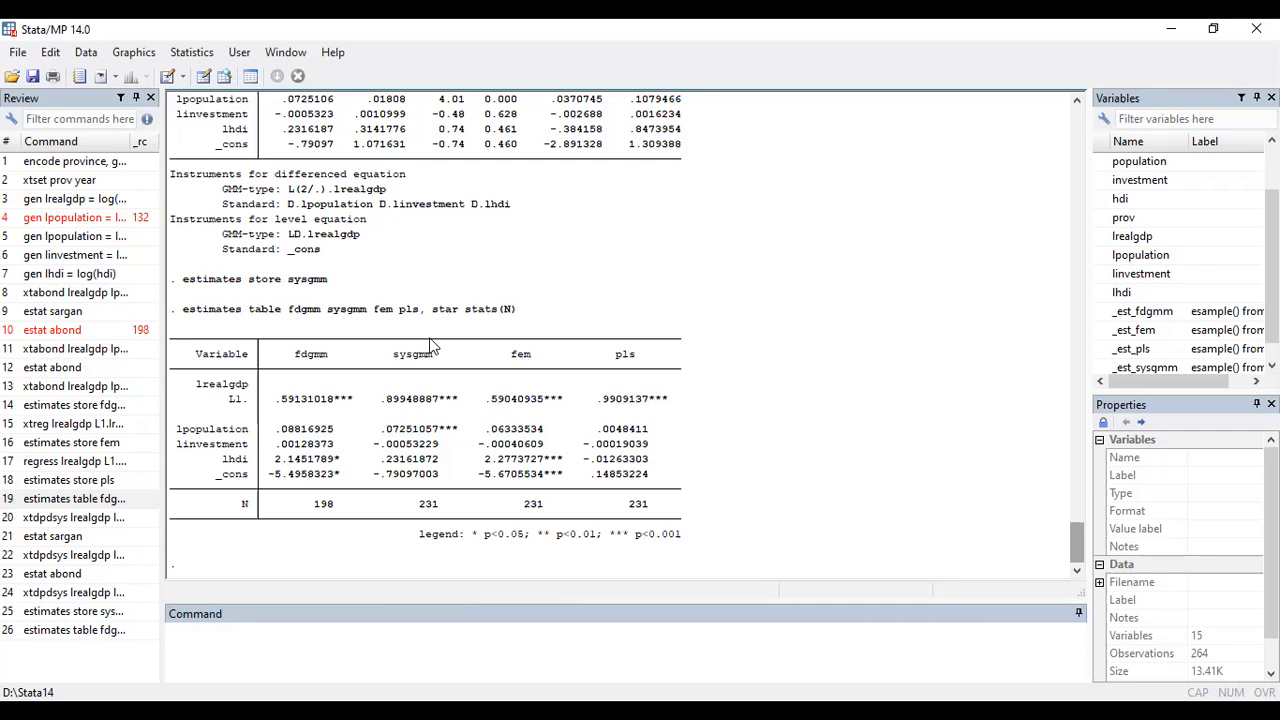
left_click_drag(440, 356, 384, 360)
left_click(390, 398)
left_click_drag(390, 405, 408, 405)
left_click(410, 405)
left_click_drag(446, 362, 383, 366)
left_click(385, 366)
scroll(1075, 558, "up", 4)
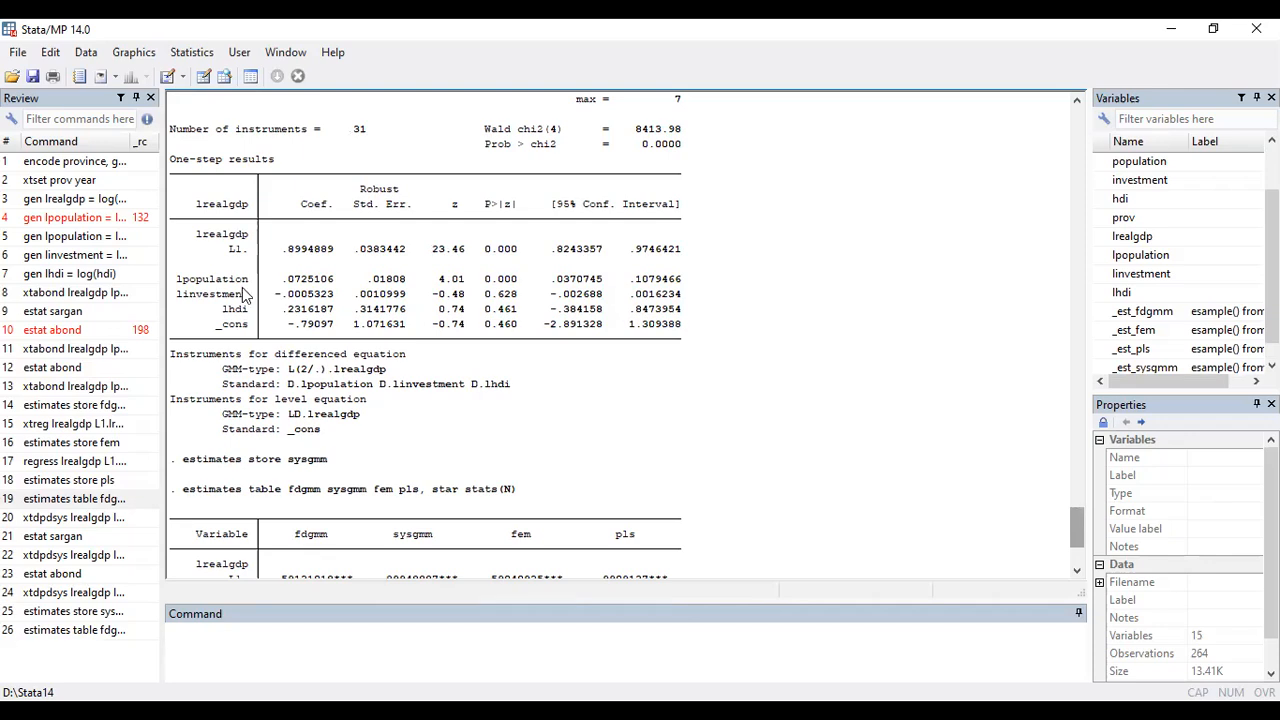
left_click_drag(250, 281, 178, 285)
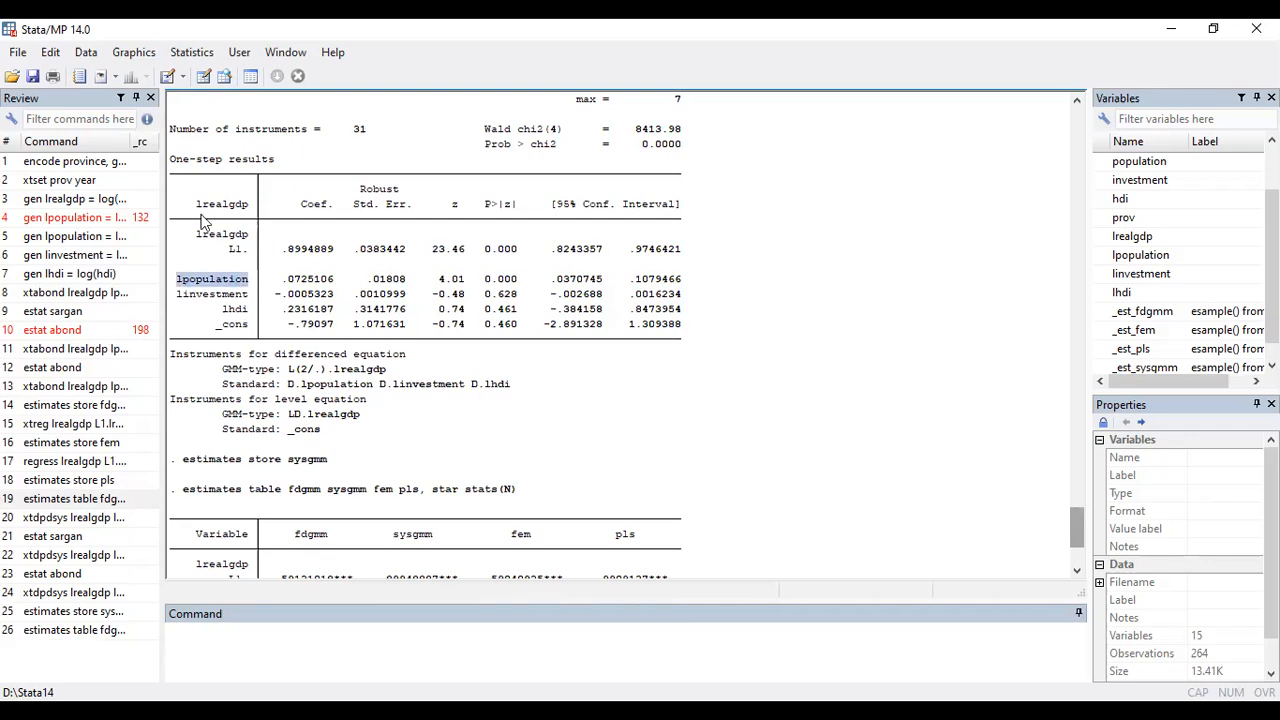
left_click(255, 215)
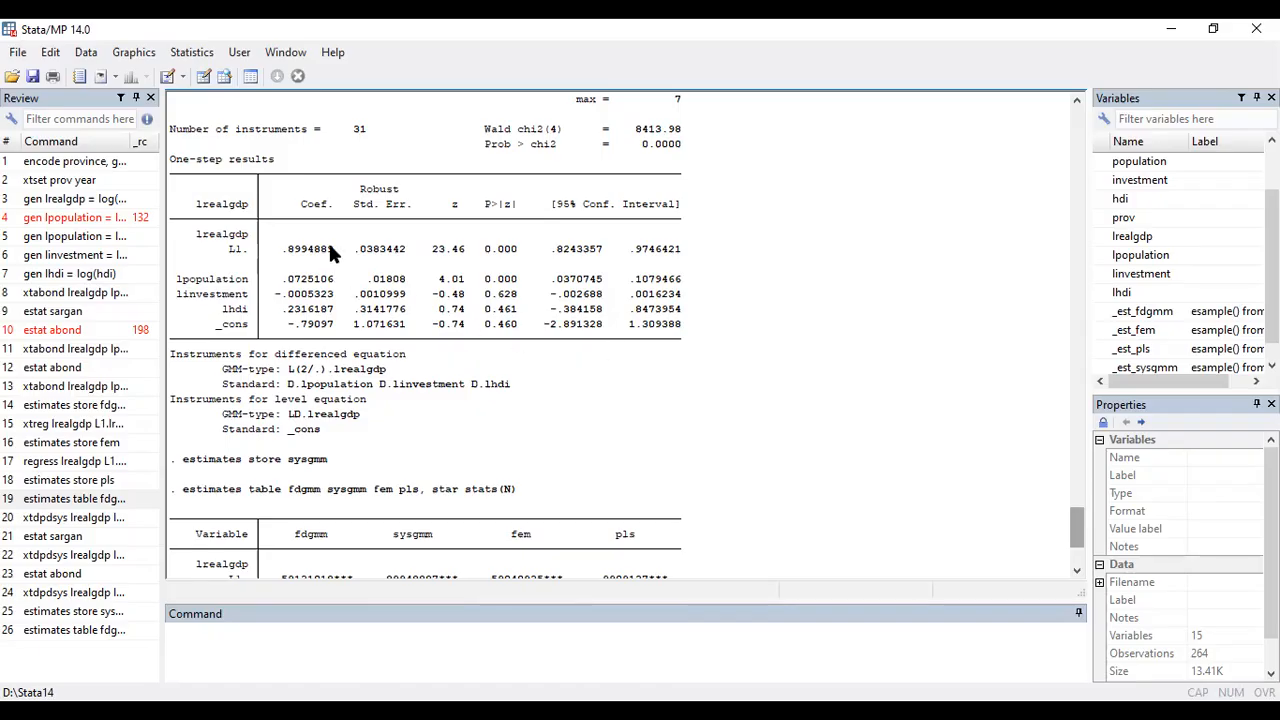
left_click_drag(336, 249, 278, 249)
left_click(288, 255)
Compute the negative log of the sysgmm L1.lrealgdp coefficient with display -log(.89948887)
left_click_drag(1076, 531, 1083, 551)
left_click(305, 640)
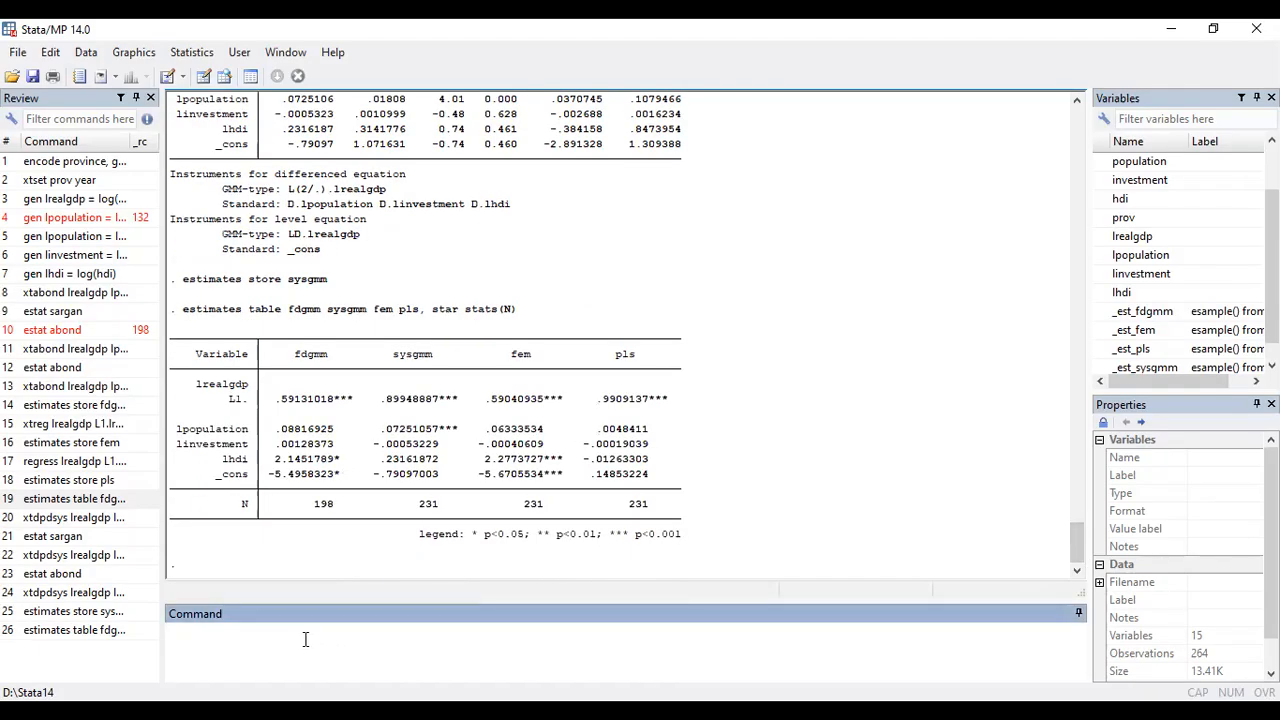
type("display -log(")
left_click_drag(439, 400, 380, 400)
key("ctrl+c")
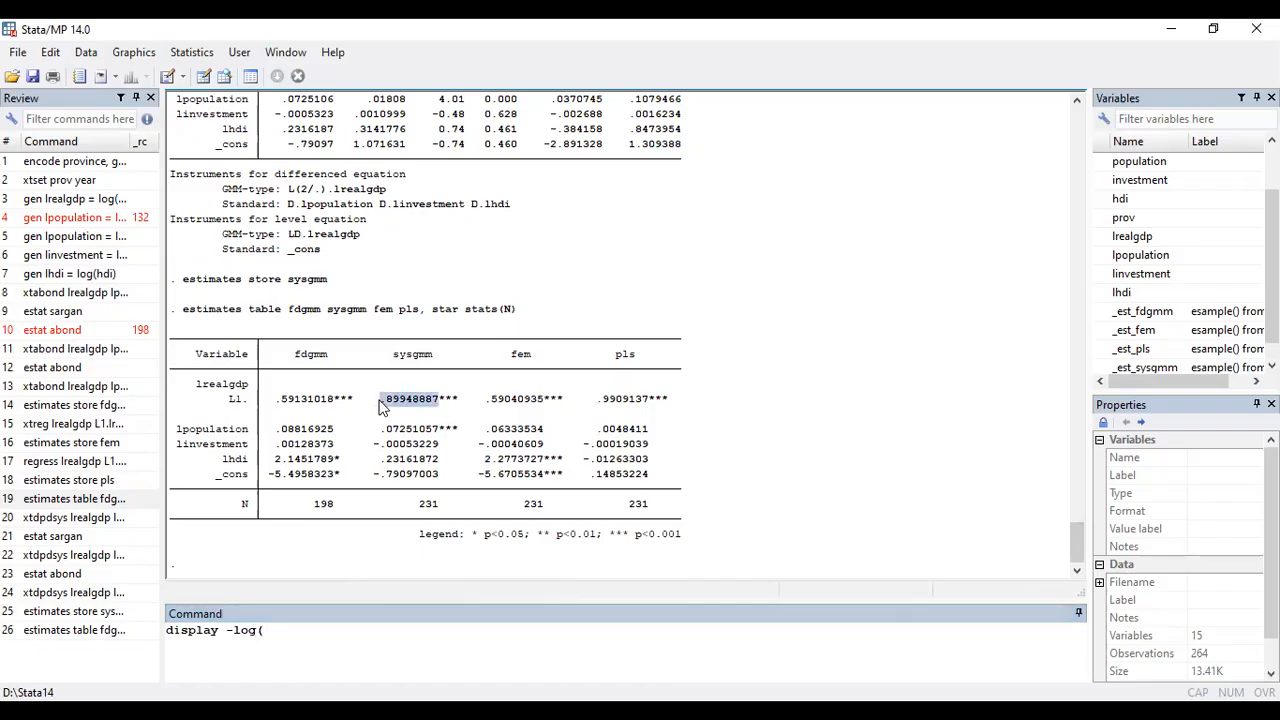
left_click(318, 641)
key("ctrl+v")
type(")")
key("Return")
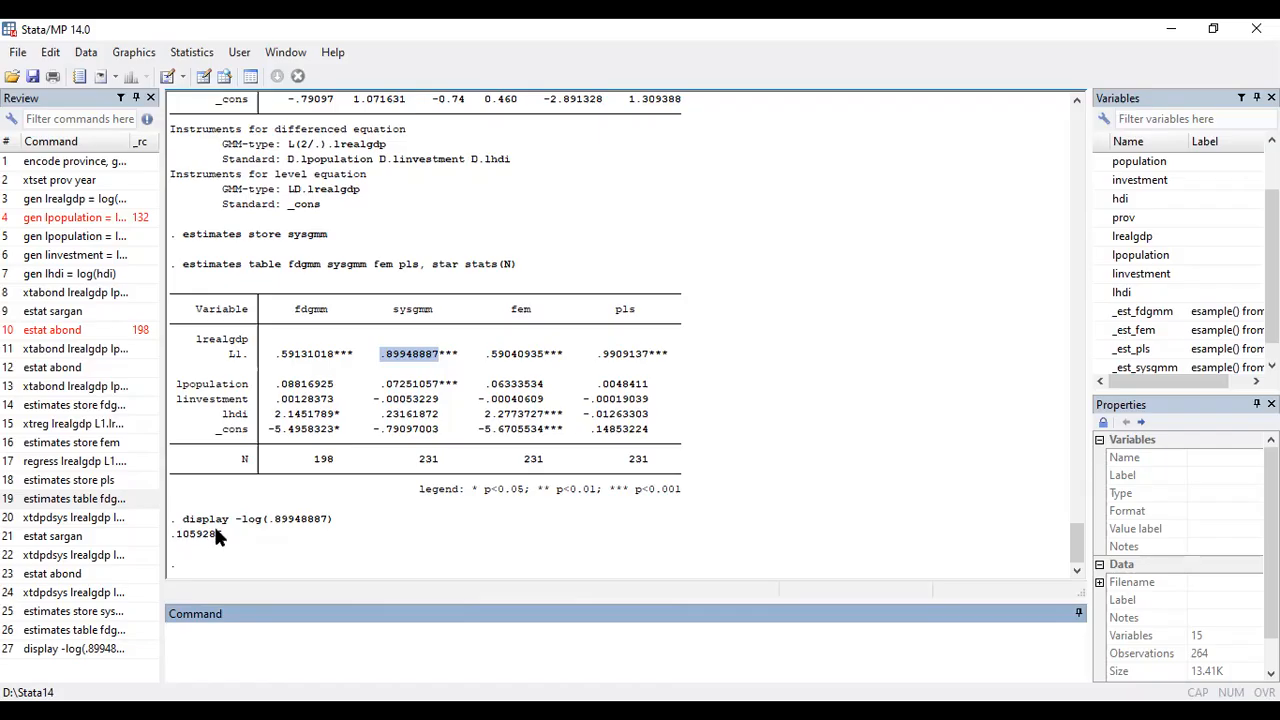
left_click(243, 532)
left_click(885, 170)
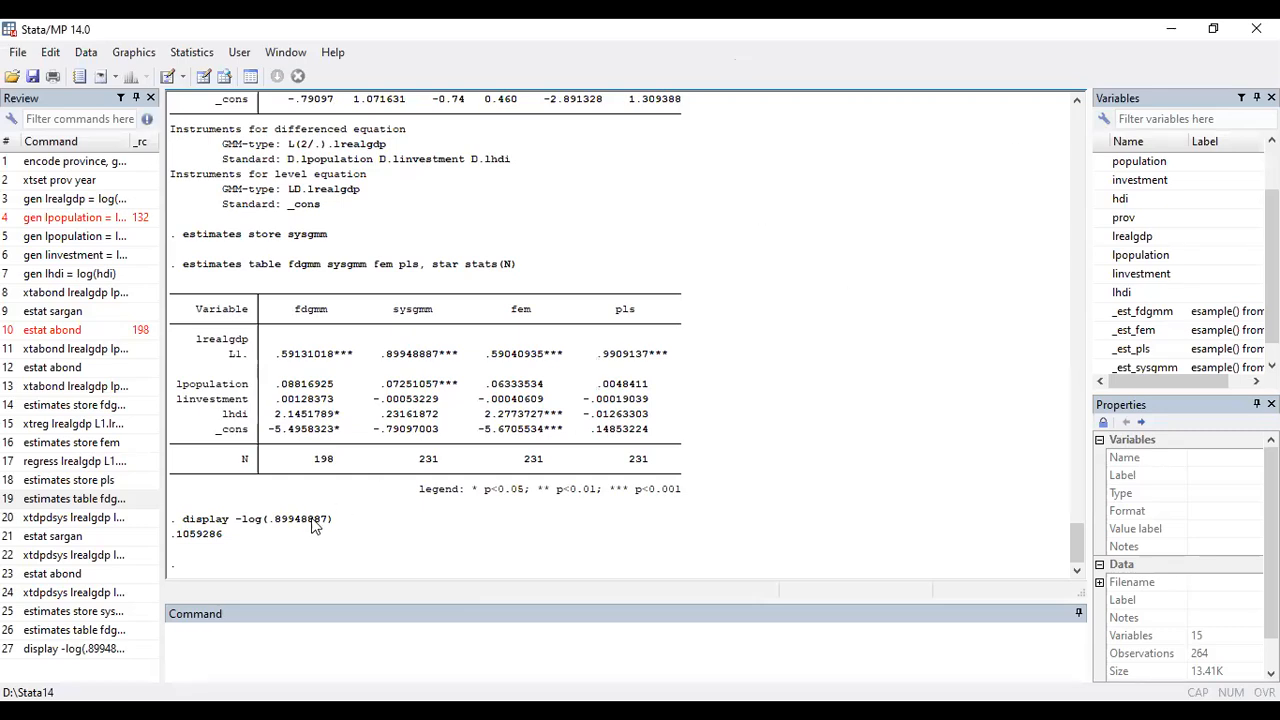
Examine the short-run lpopulation coefficient and the lagged lrealgdp coefficient in the robust system GMM output
left_click(1076, 99)
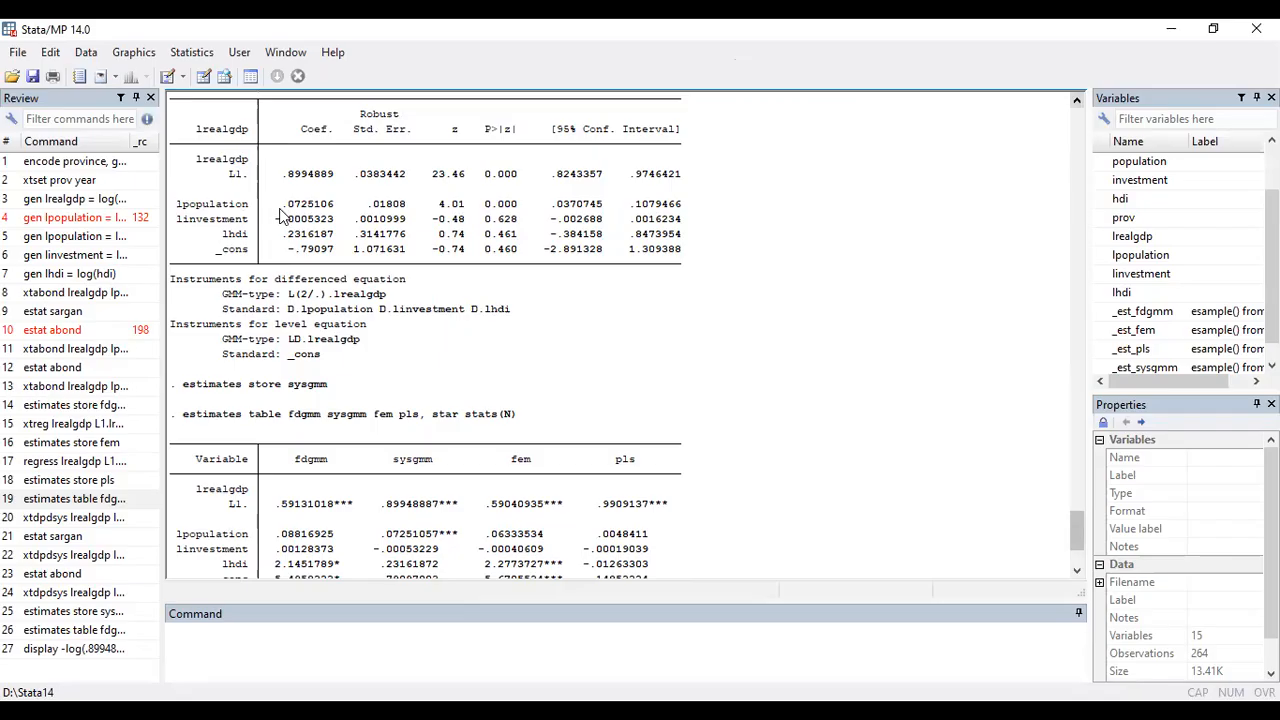
left_click_drag(287, 207, 350, 206)
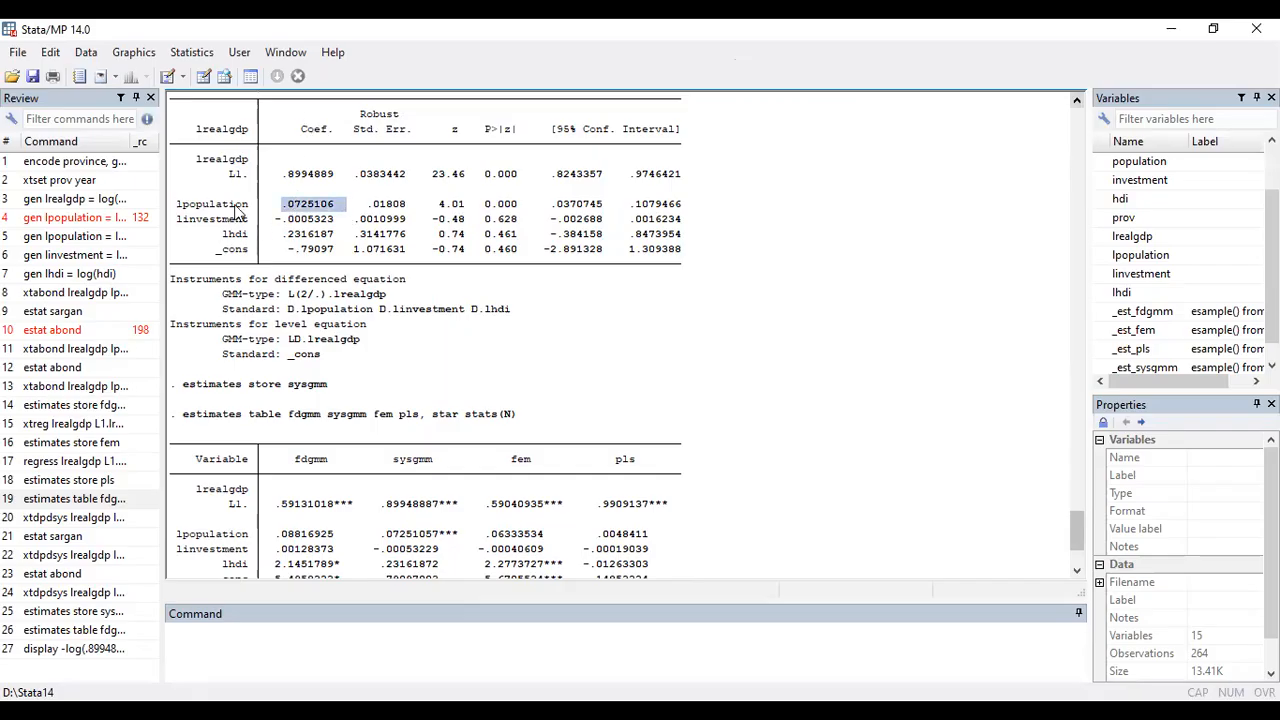
left_click_drag(250, 206, 176, 206)
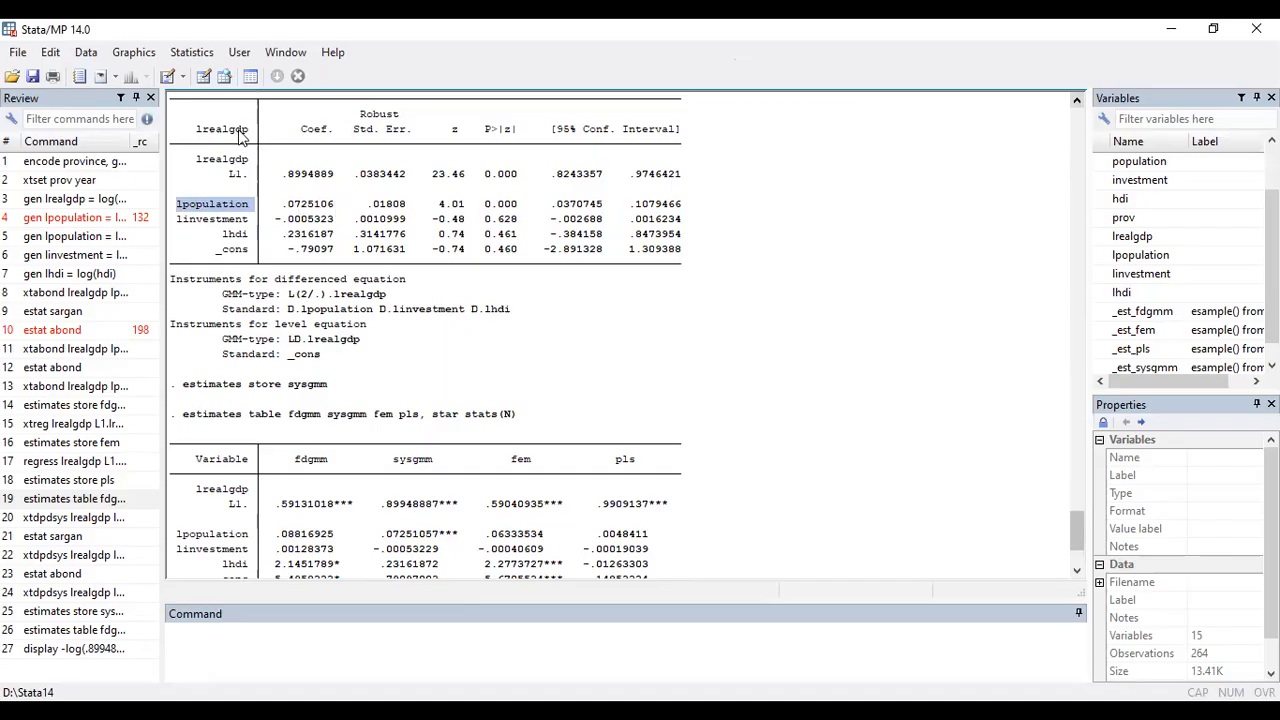
left_click(336, 207)
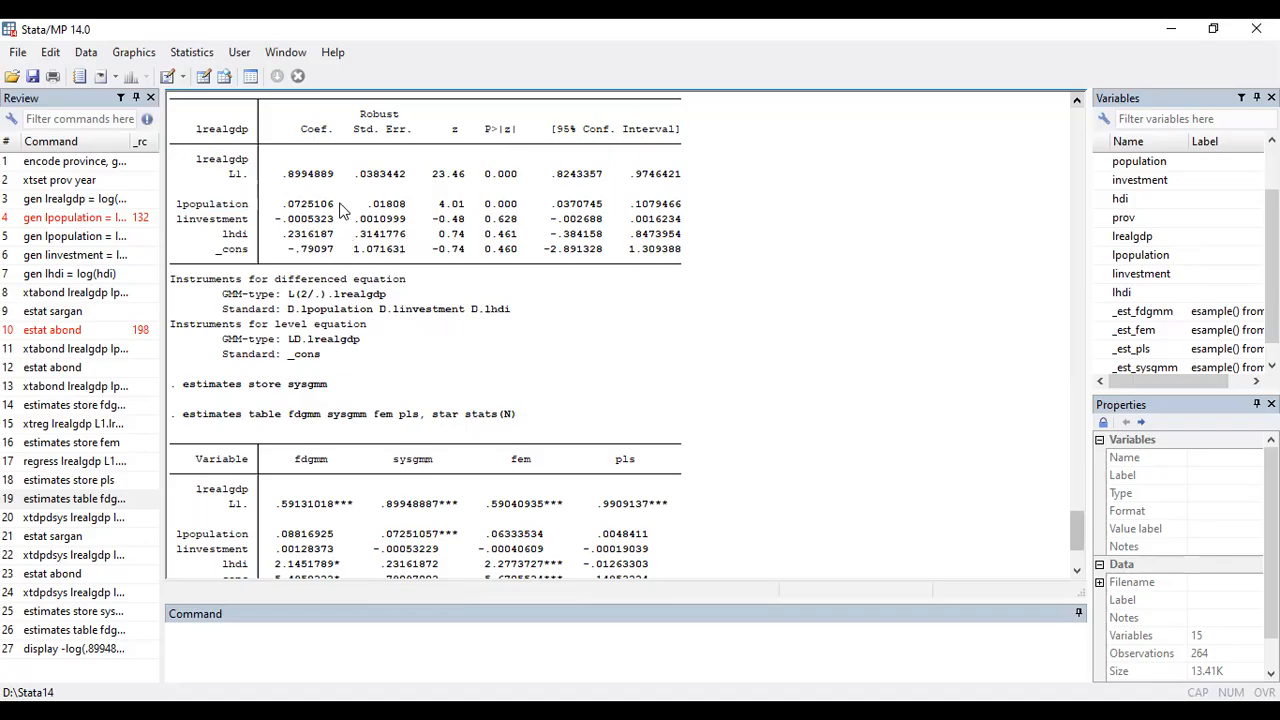
mouse_move(283, 204)
left_mouse_down()
mouse_move(334, 206)
mouse_move(275, 219)
left_mouse_up()
left_click(446, 243)
left_click_drag(1076, 535, 1076, 530)
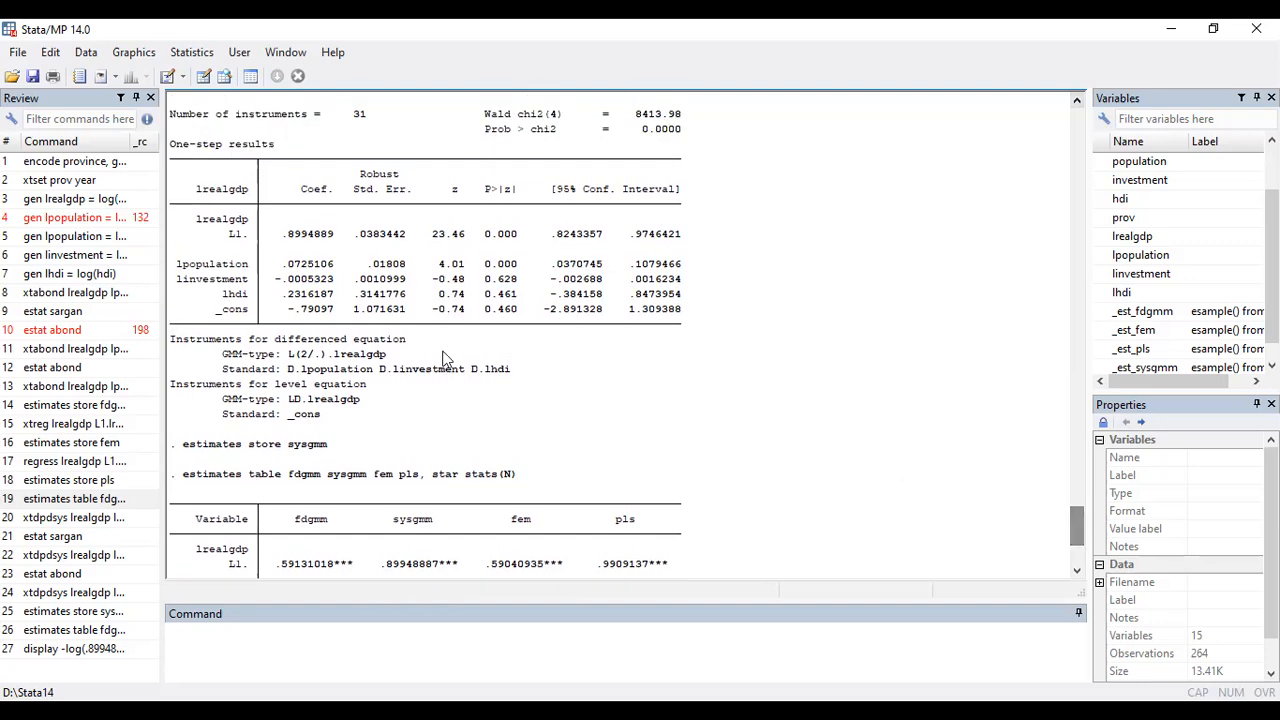
left_click_drag(340, 266, 276, 266)
left_click_drag(337, 233, 274, 234)
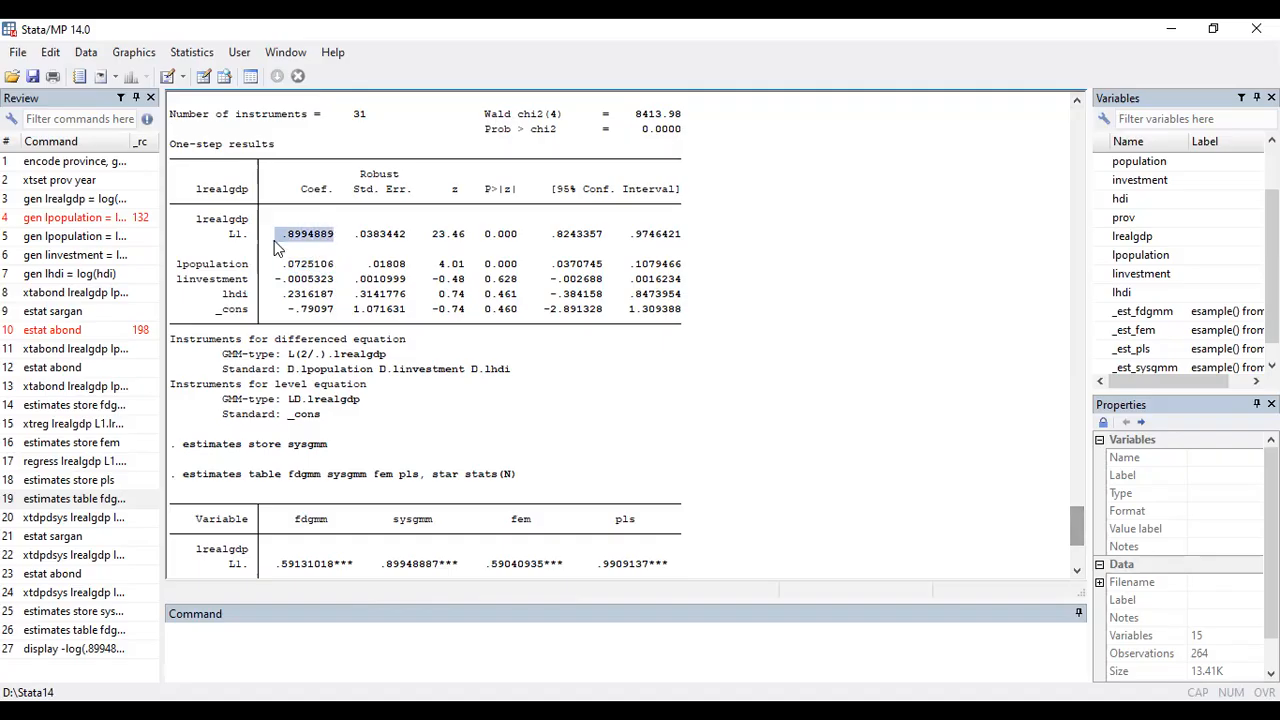
left_click(280, 245)
left_click_drag(1080, 535, 1086, 563)
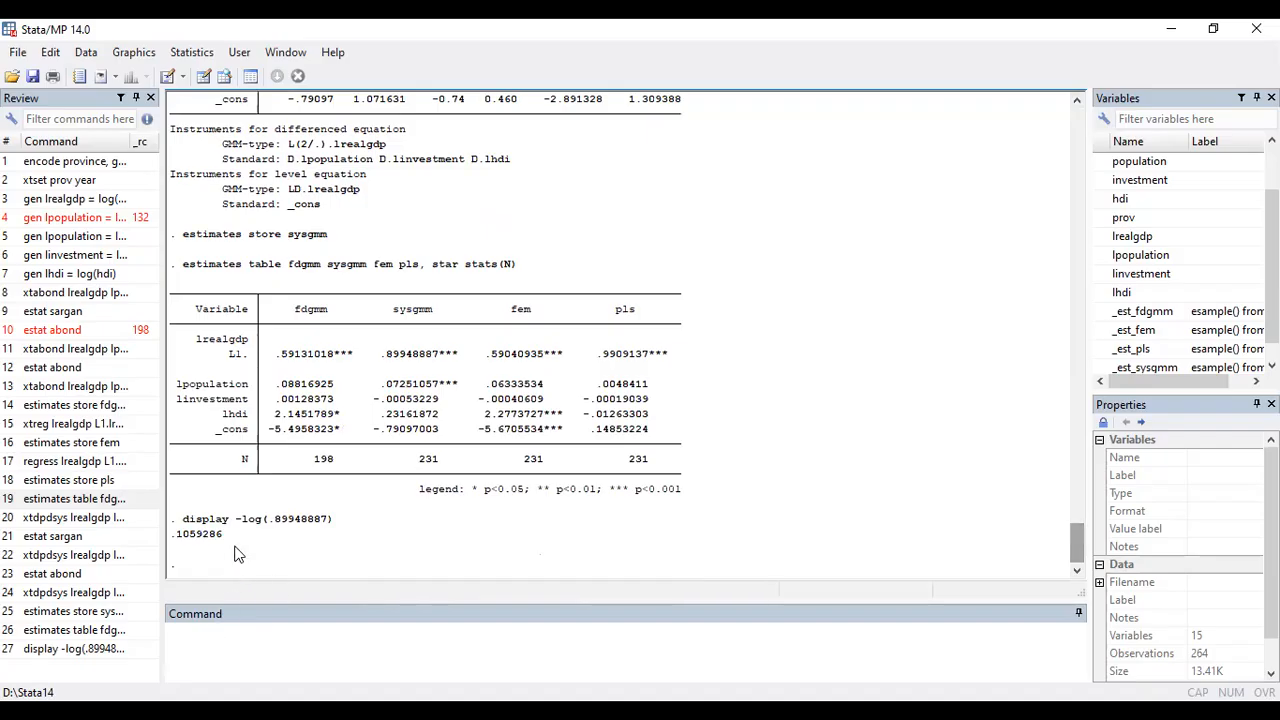
left_click(211, 637)
type("nlcom")
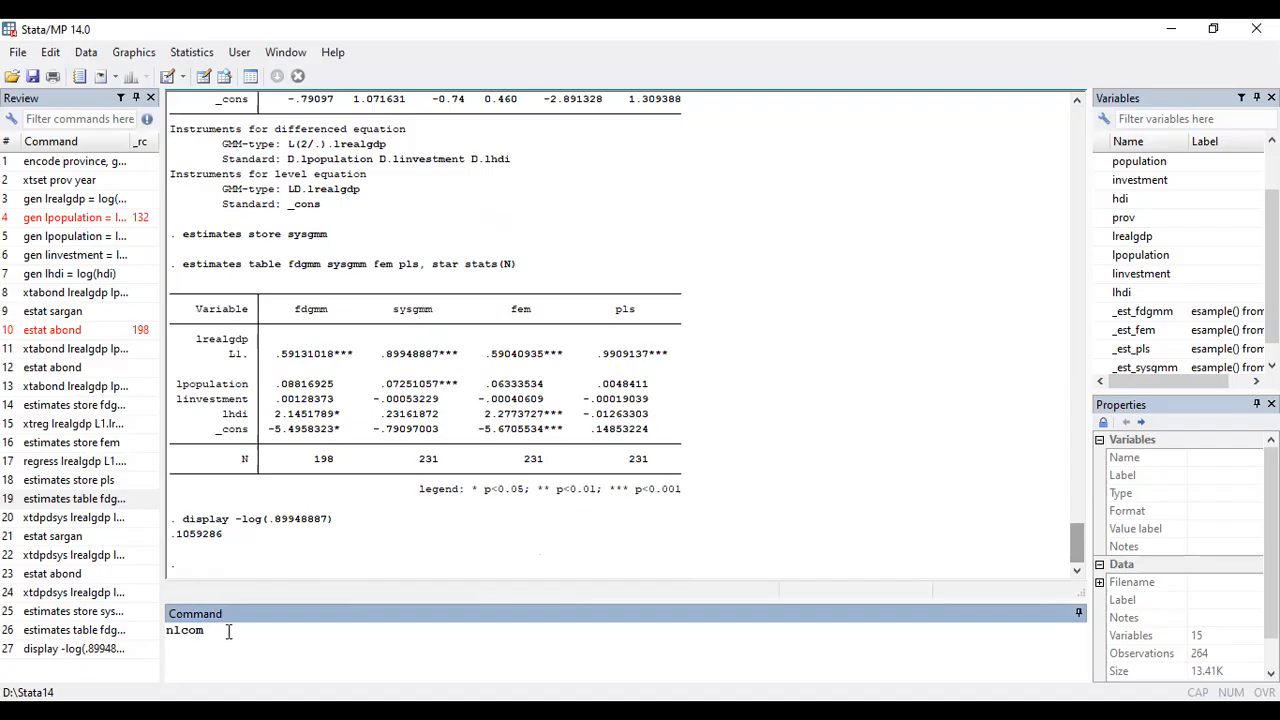
key("BackSpace")
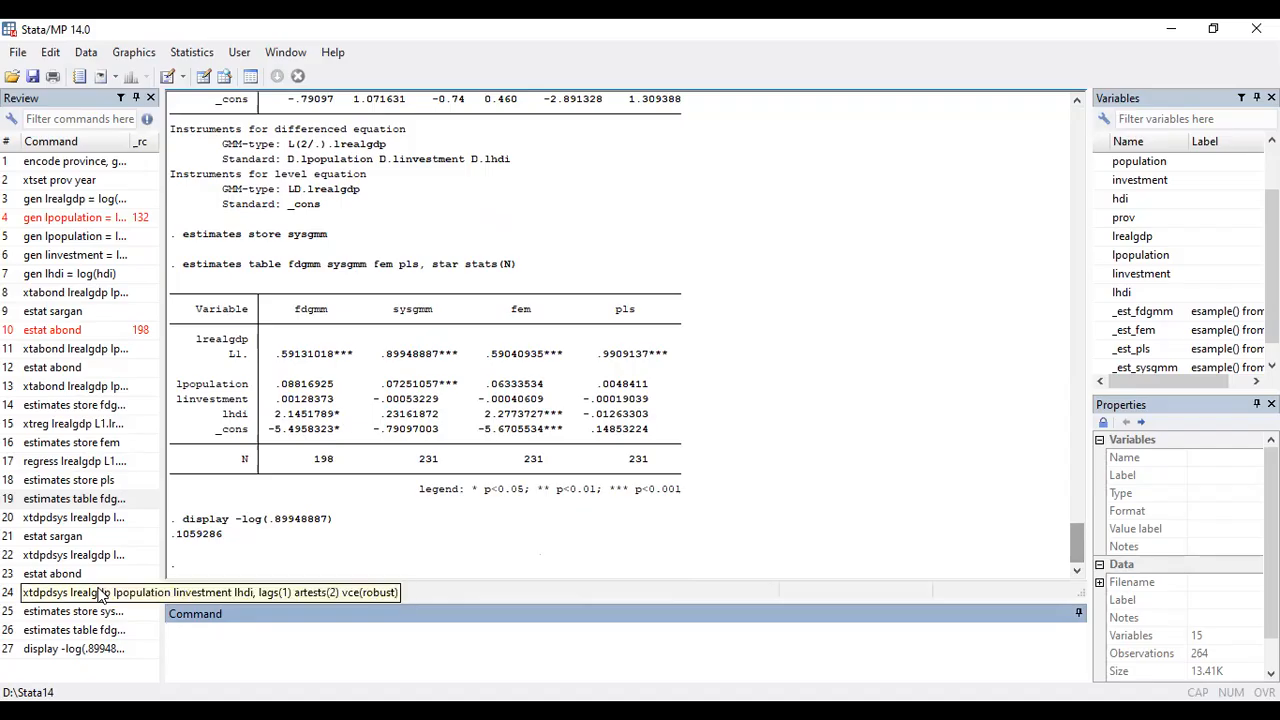
Rerun the xtdpdsys estimation of lrealgdp on lpopulation, linvestment and lhdi with lags(1) artests(2) vce(robust)
left_click(108, 555)
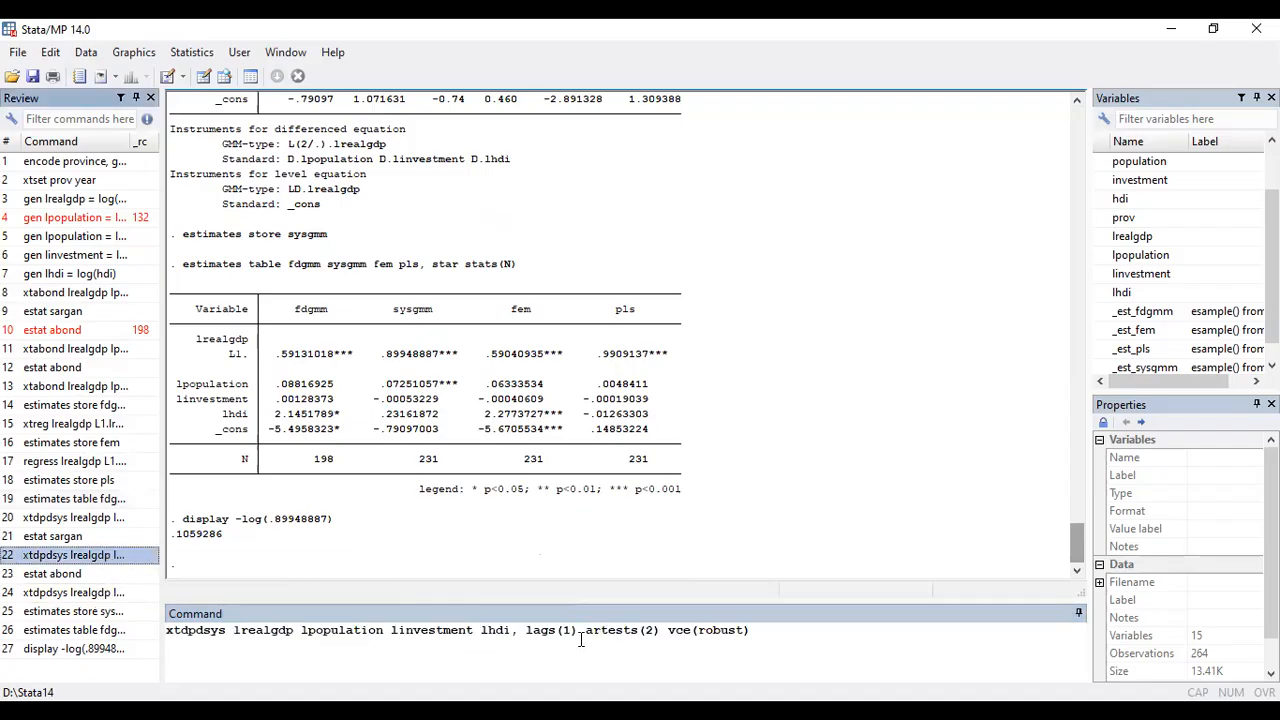
left_click(632, 630)
left_click_drag(1076, 545, 1059, 619)
left_click(630, 640)
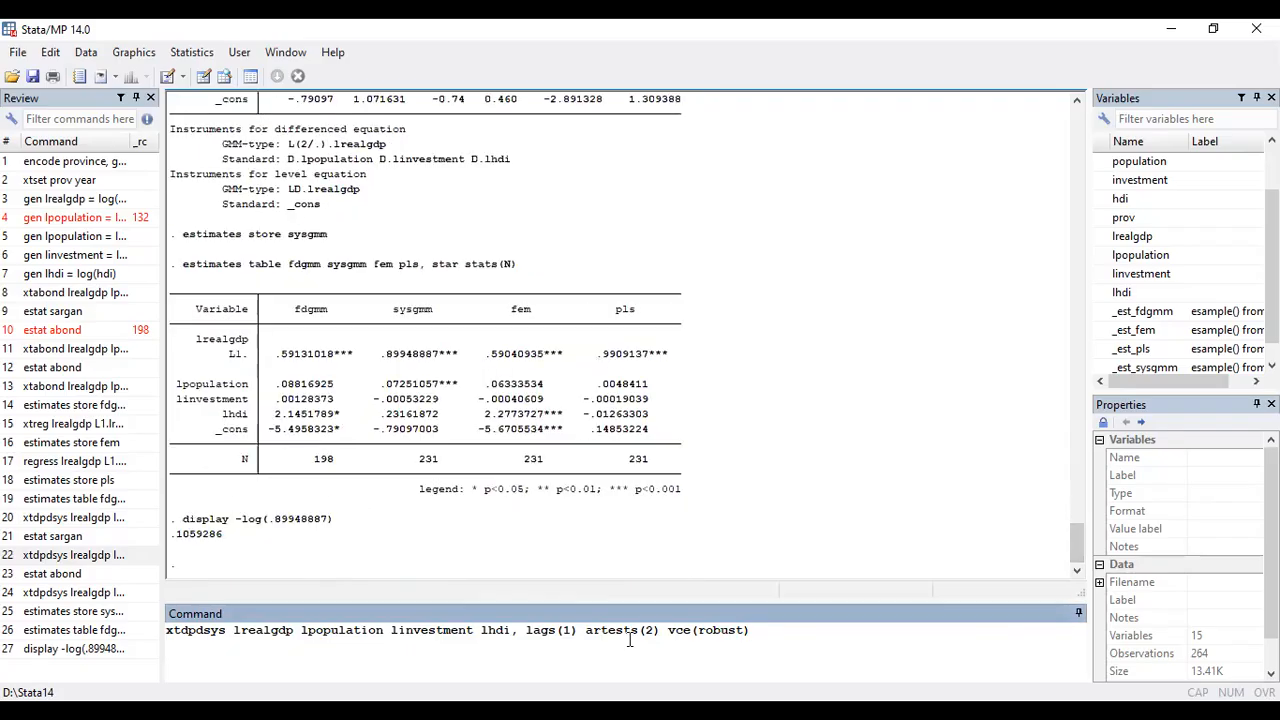
key("Return")
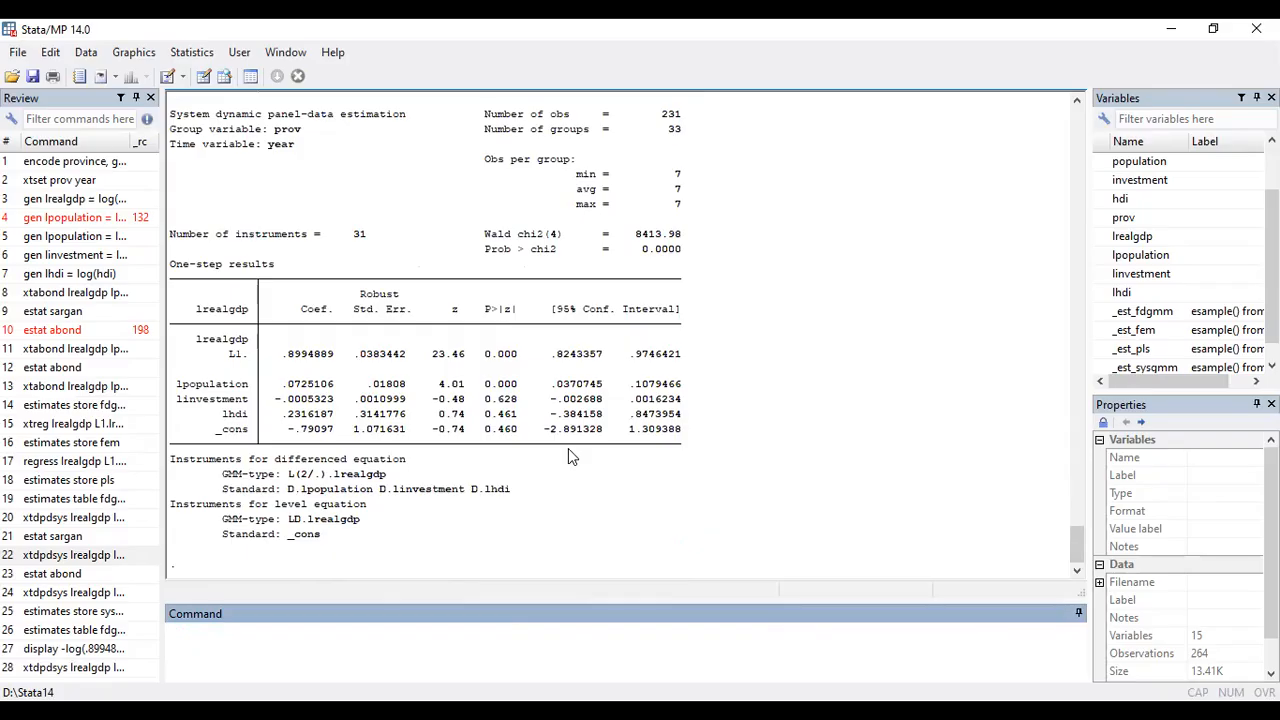
Estimate the long-run population effect with nlcom _b[lpopulation] / (1 - _b[L1.lrealgdp])
type("nlcom")
type("_b")
type("[]")
type("lpopulation")
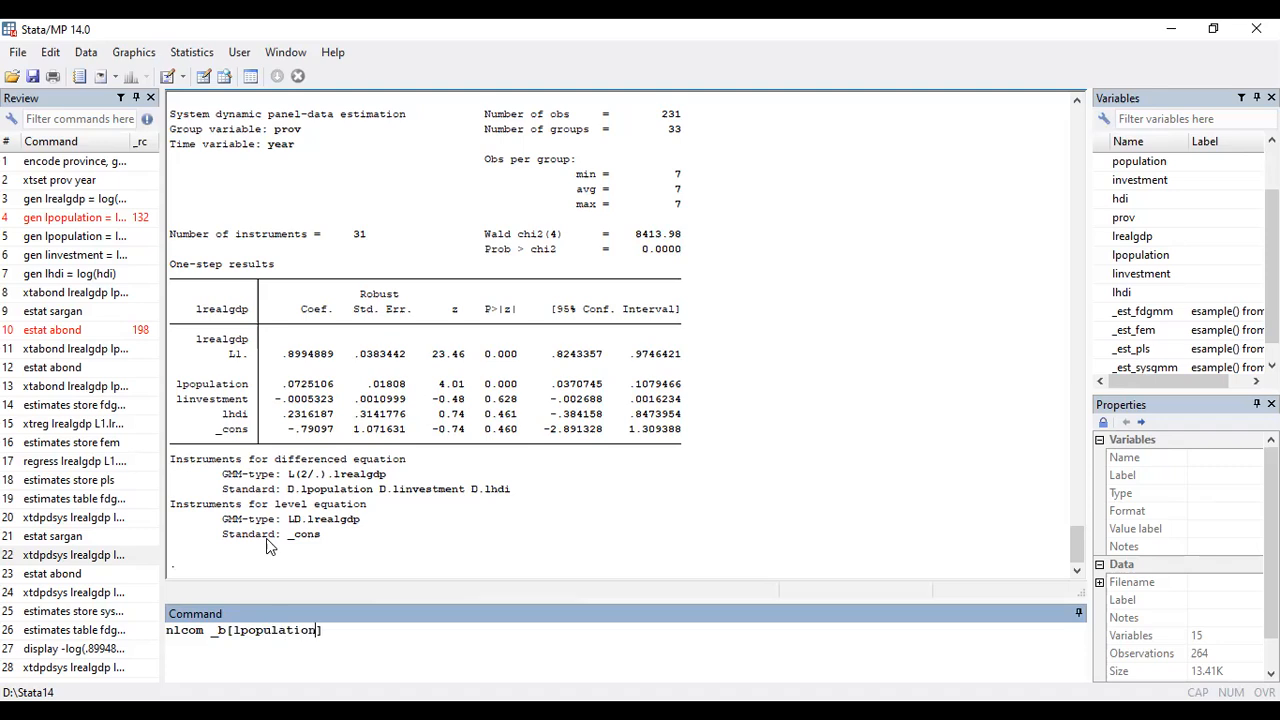
type(" / (1")
type(" - _b")
type("[]")
type("L1.lr")
type("ealgdp")
key("Return")
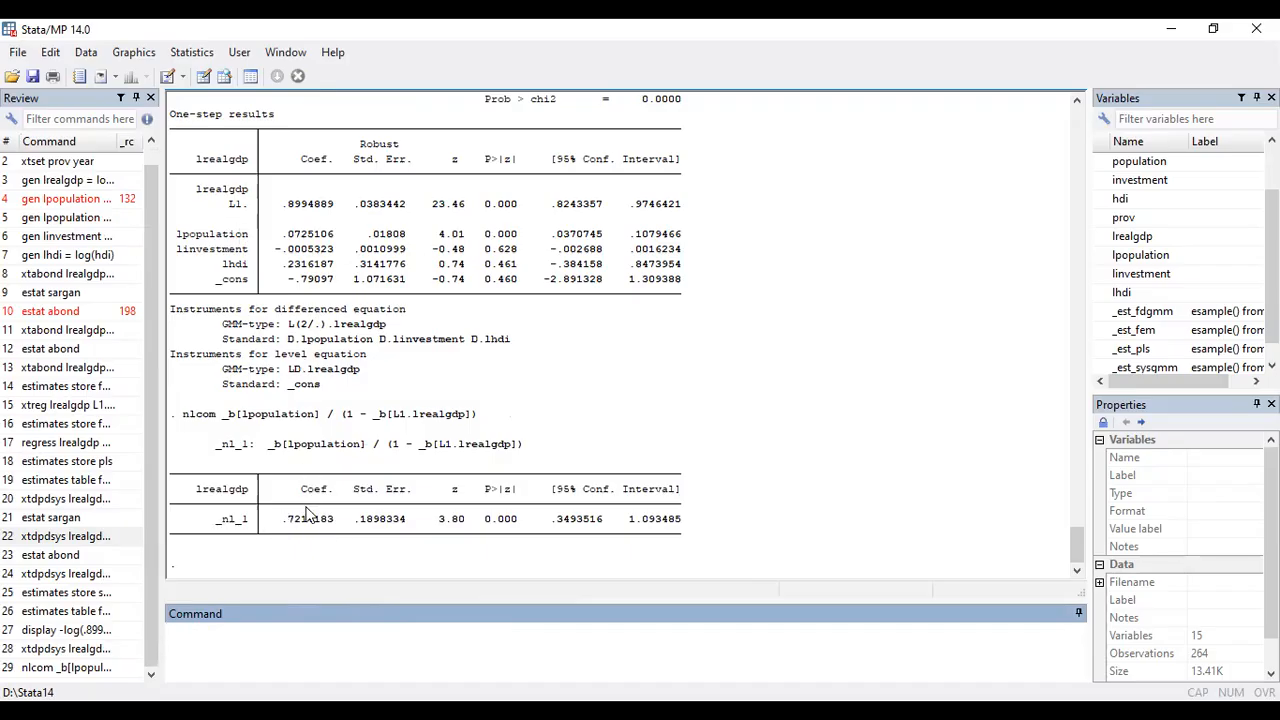
Compare the short-run lpopulation coefficient with its long-run nlcom estimate and check that estimate's p-value
left_click_drag(283, 234, 323, 235)
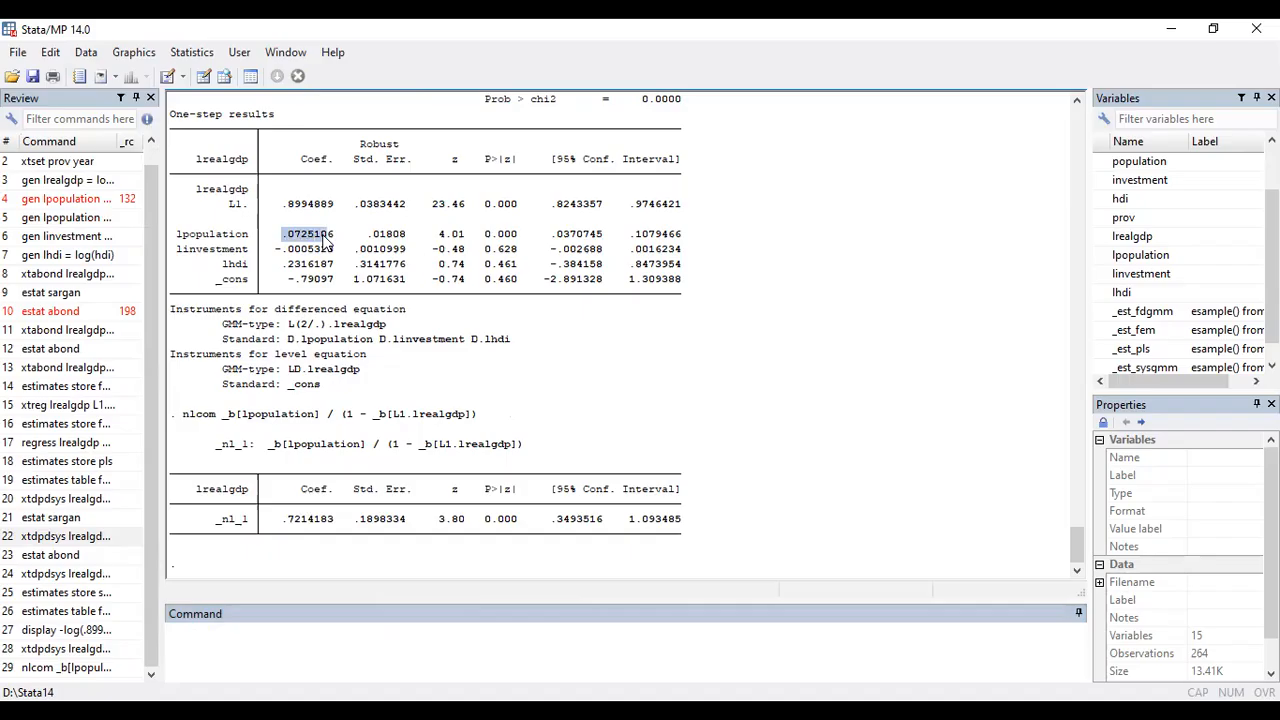
left_click(298, 237)
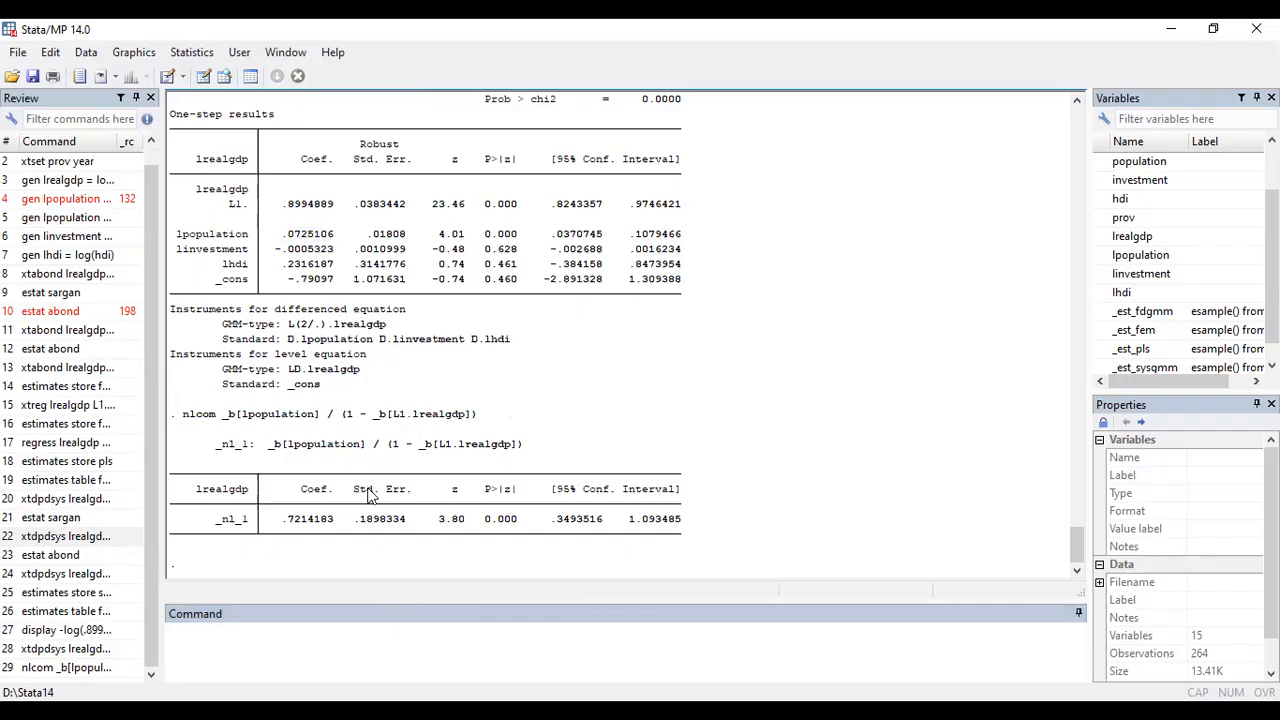
left_click_drag(280, 523, 331, 523)
left_click(404, 497)
left_click_drag(482, 521, 507, 525)
left_click(520, 527)
Reuse the nlcom command, enclose its expression in parentheses, and append two copies of that expression
left_click(62, 667)
left_click(531, 626)
left_click_drag(531, 626, 210, 634)
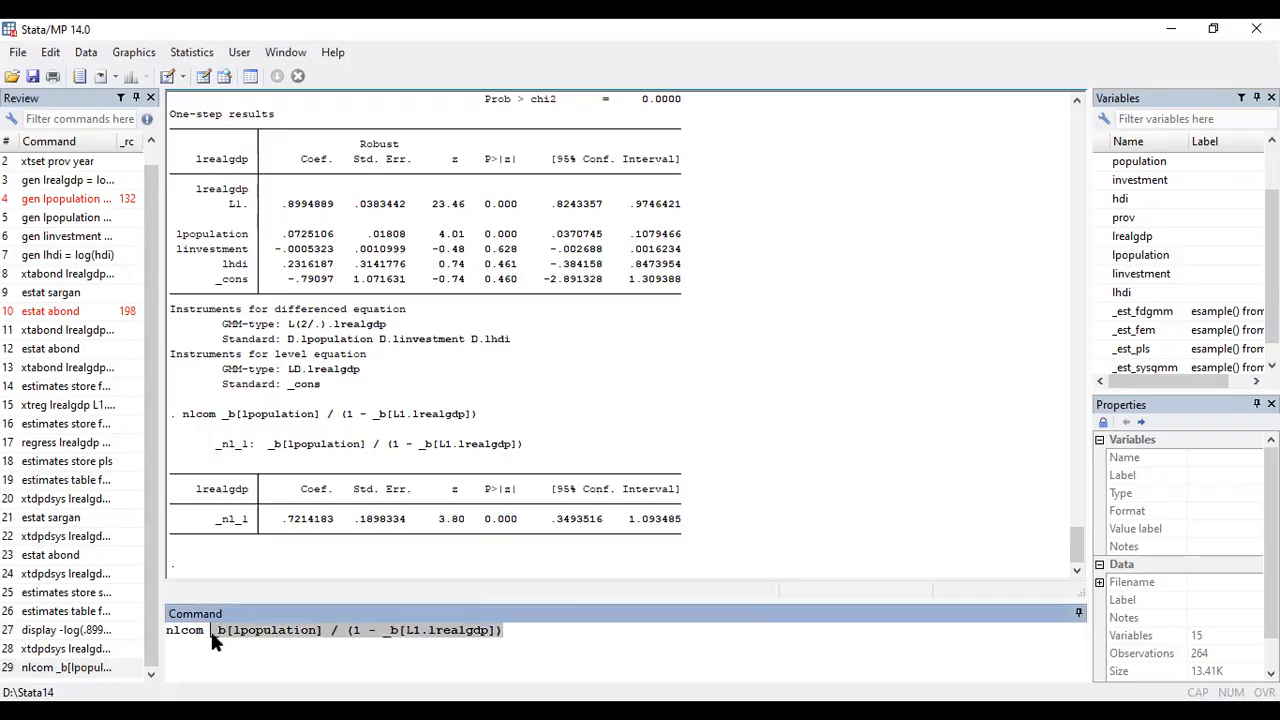
left_click(393, 669)
type("(")
key("End")
left_click_drag(518, 631, 212, 630)
key("ctrl+c")
left_click(343, 674)
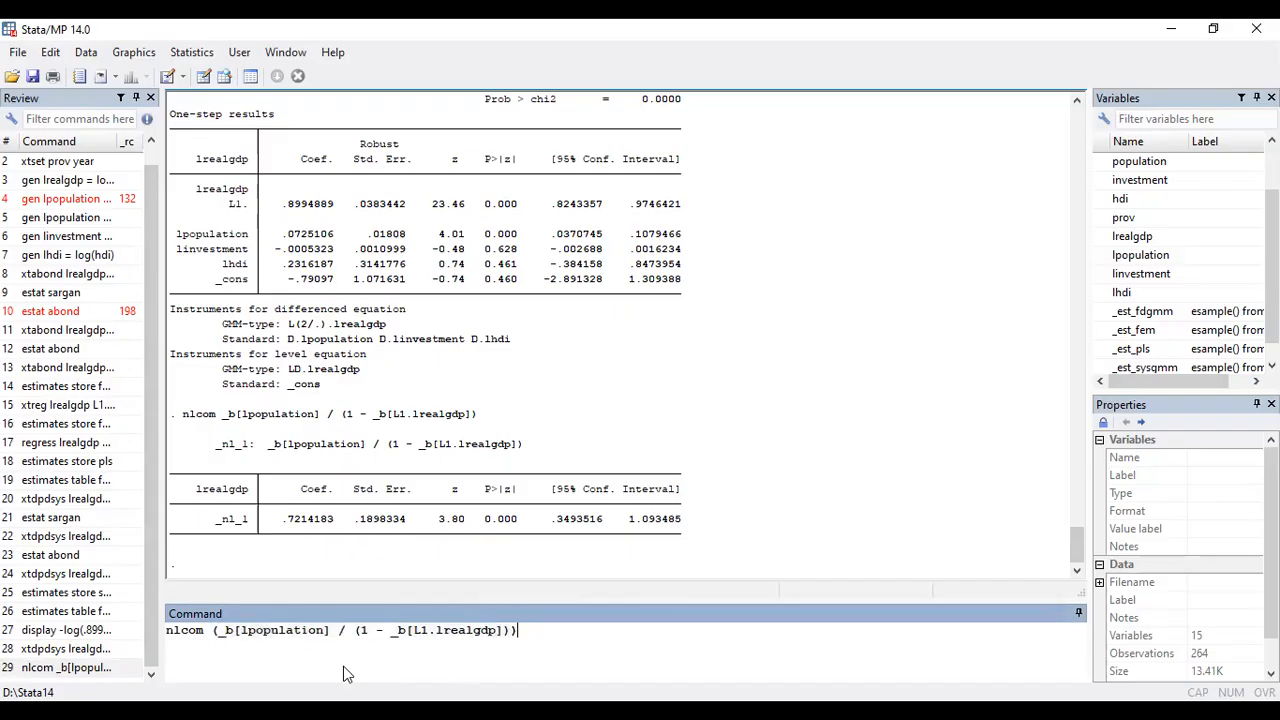
key("ctrl+v")
key("ctrl+v")
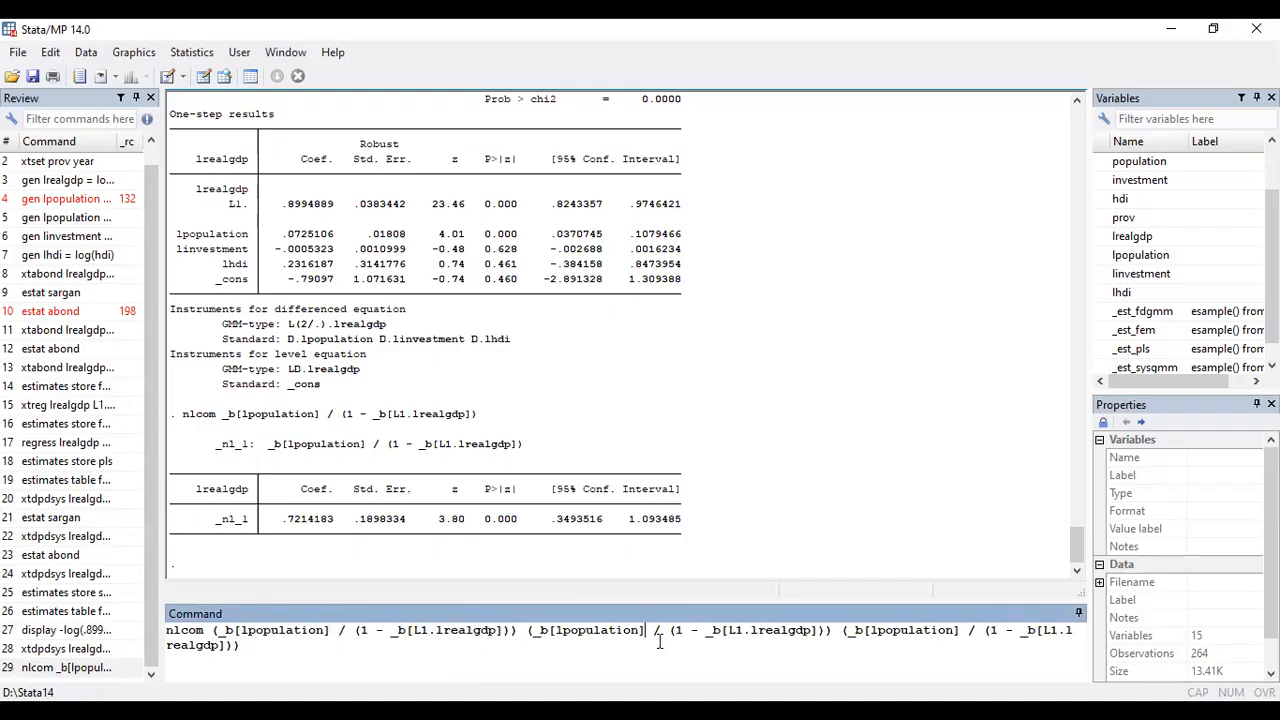
Change the variable in the second expression to linvestment and in the third to lhdi, and run the nlcom command
left_click_drag(641, 630, 561, 630)
type("investment")
left_click_drag(956, 630, 877, 630)
type("hdi")
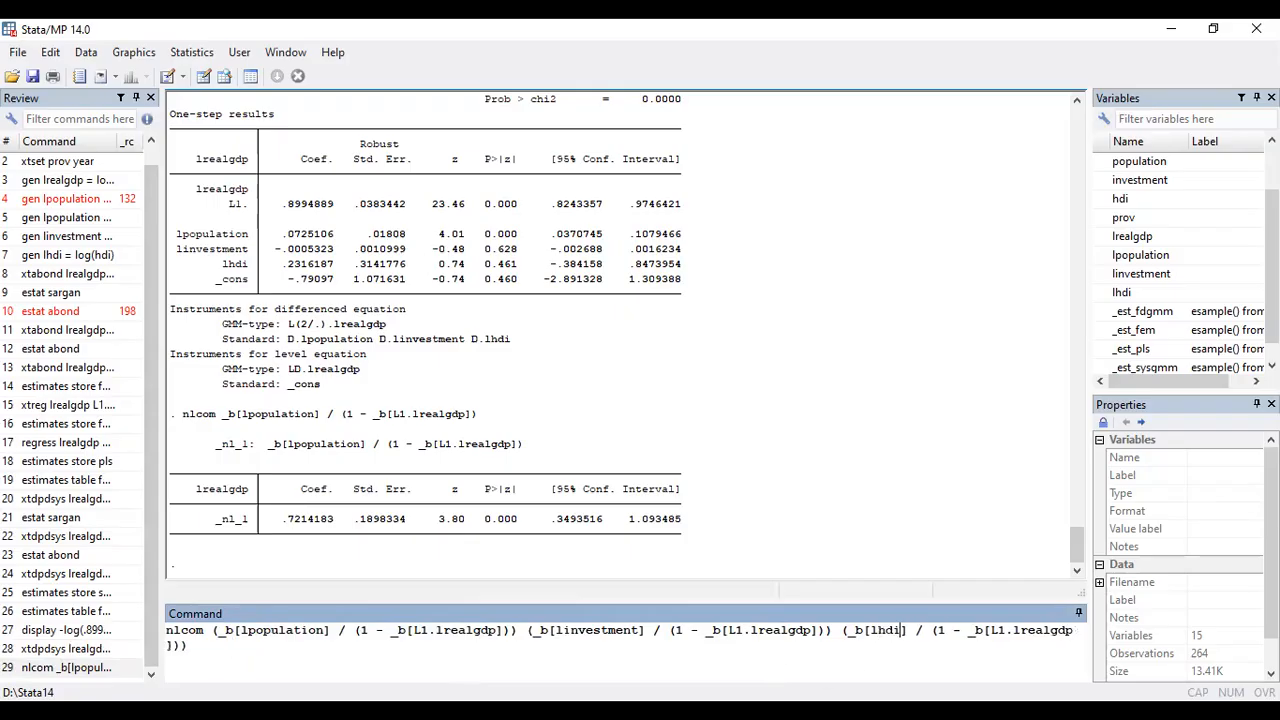
key("End")
key("Return")
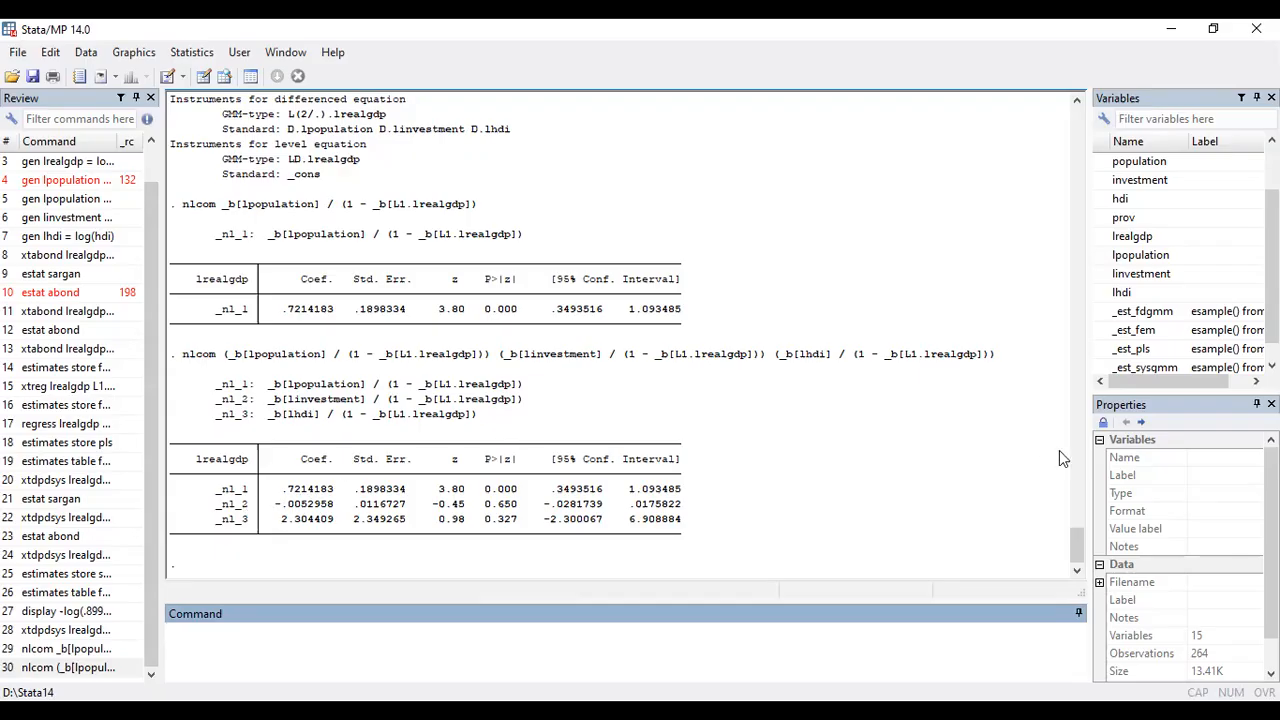
Examine the three long-run nlcom estimates against the short-run coefficients in the robust system GMM output
mouse_move(1080, 550)
left_mouse_down()
mouse_move(1077, 535)
mouse_move(1079, 568)
left_mouse_up()
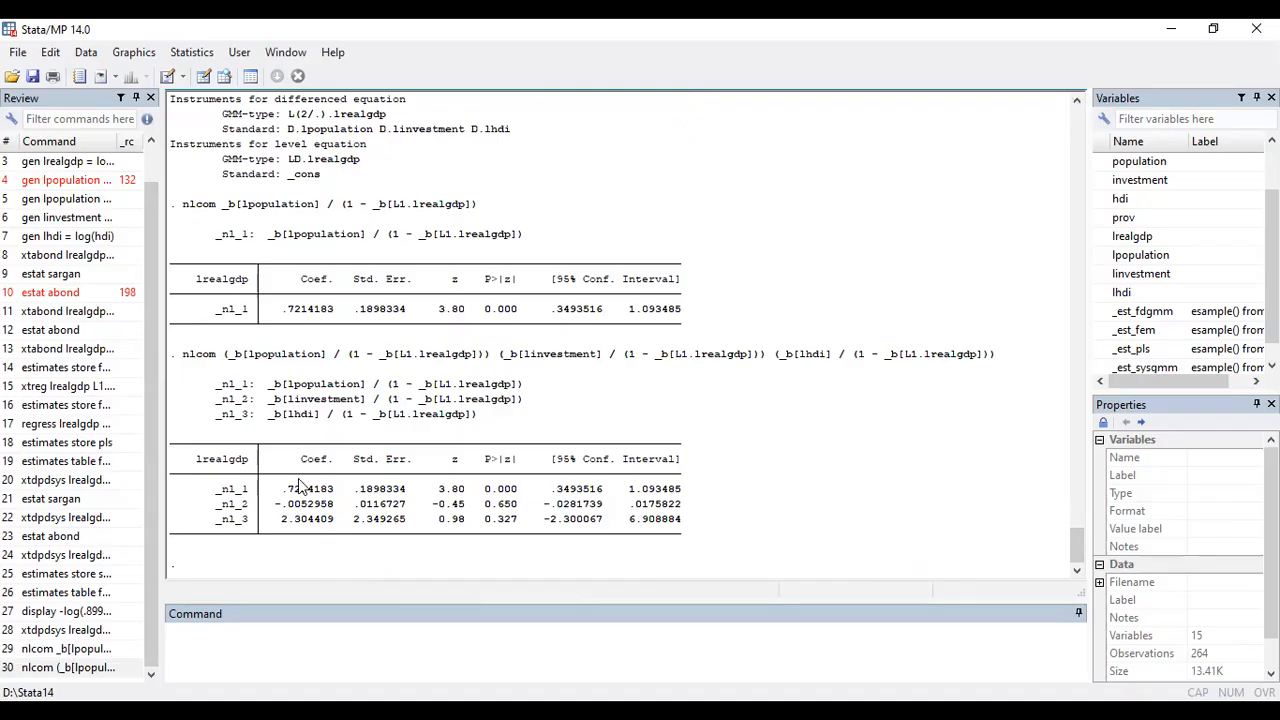
left_click_drag(276, 490, 343, 498)
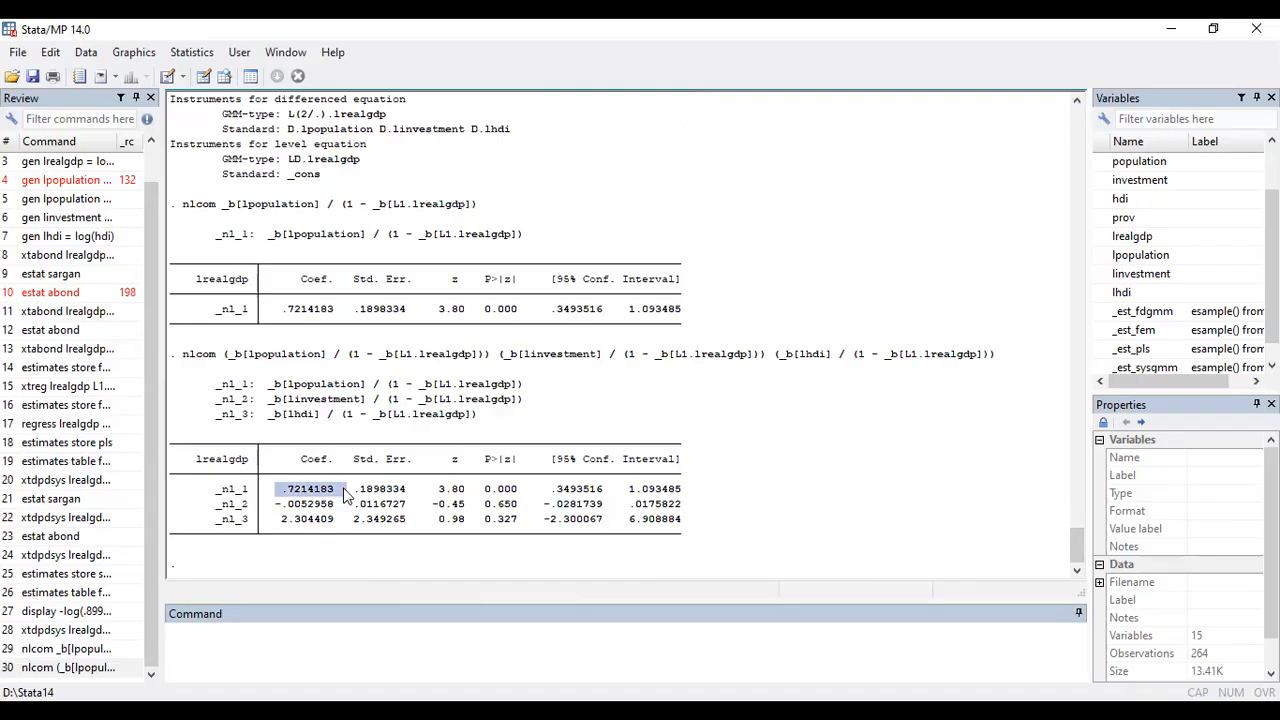
left_click(312, 508)
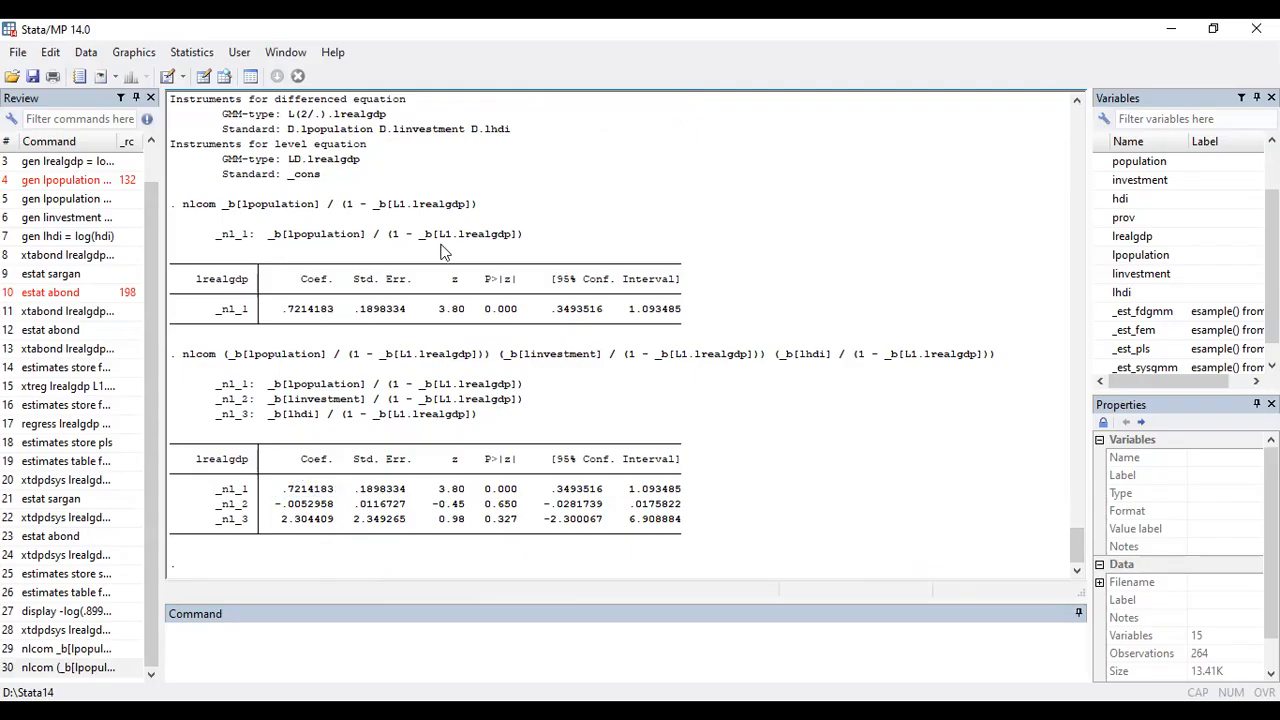
left_click(1076, 102)
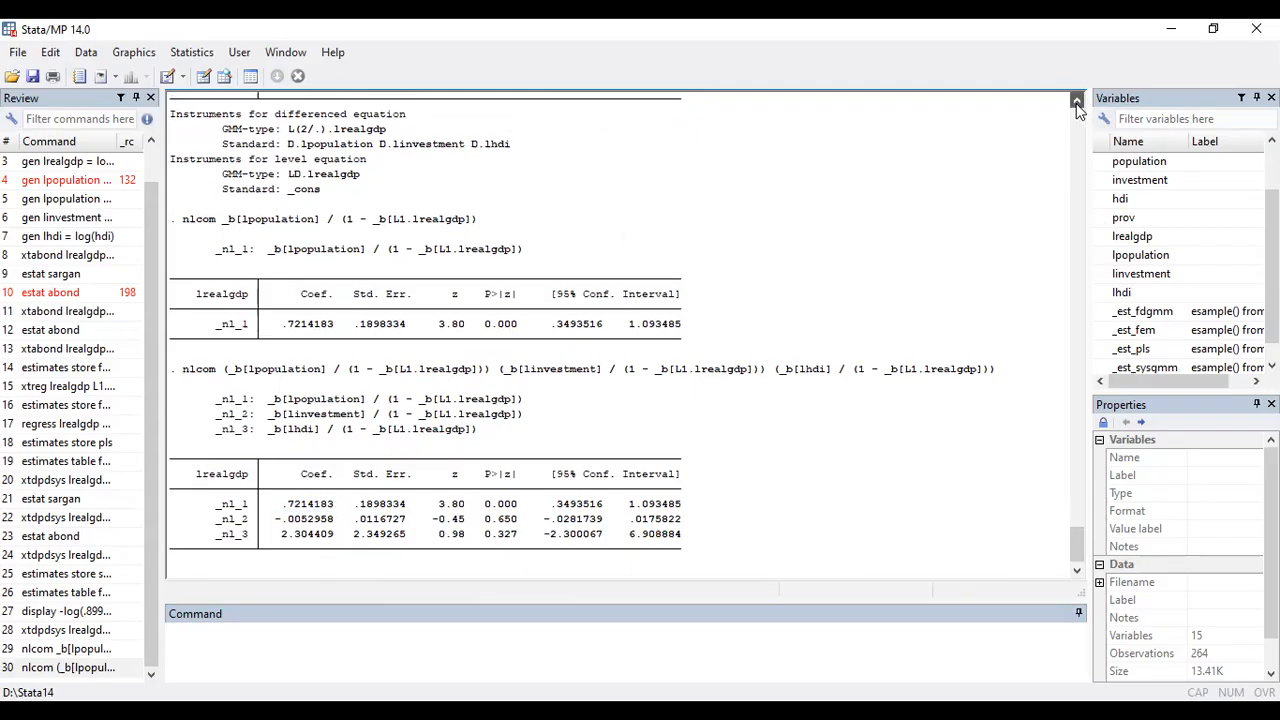
left_click(1076, 103)
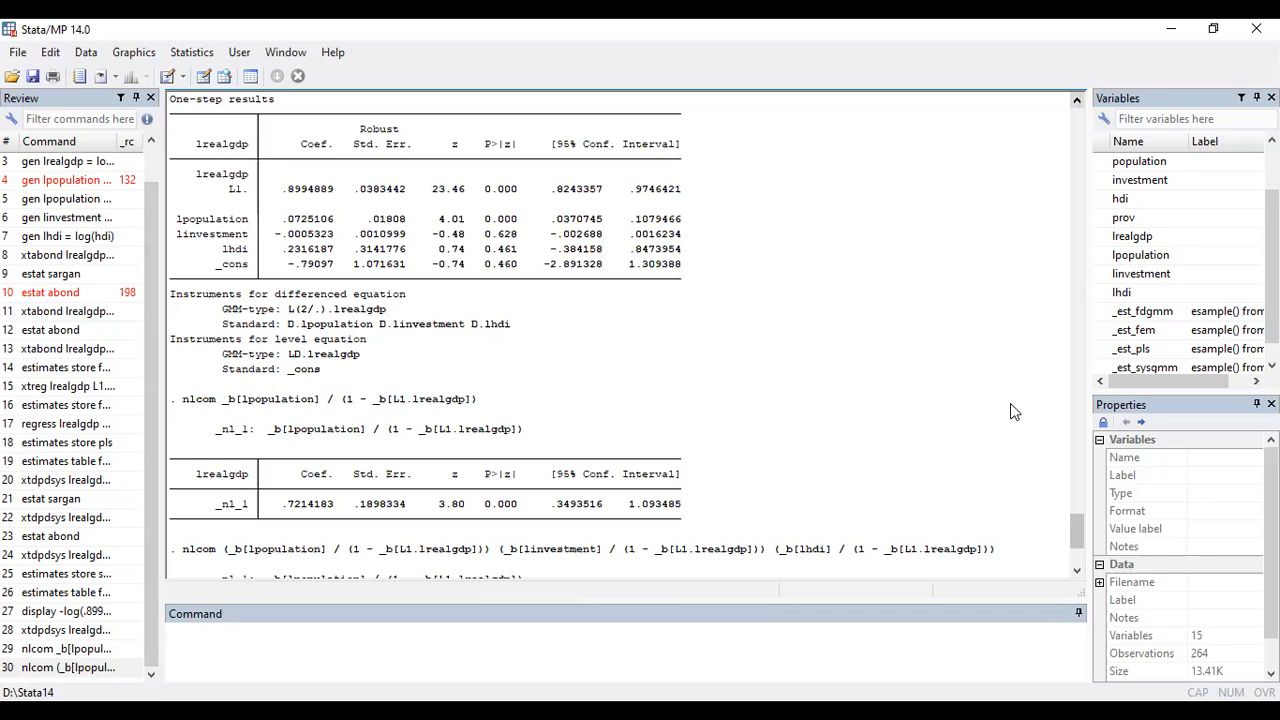
left_click_drag(1078, 516, 1078, 540)
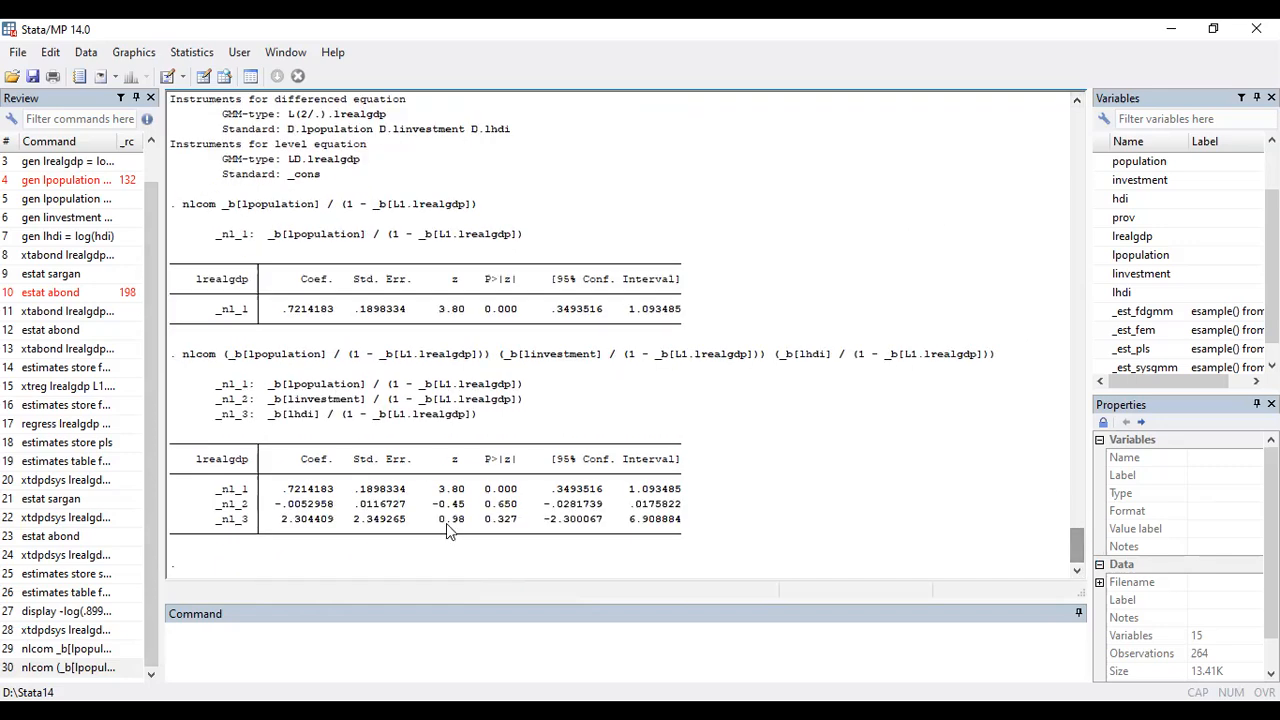